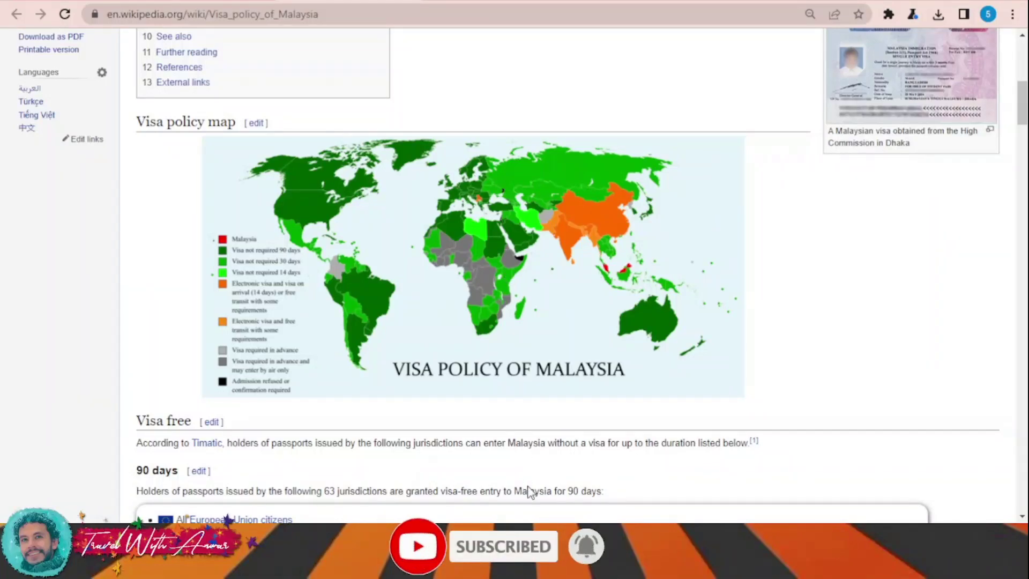
# Scroll up and down through the visa-free lists in Wikipedia's Visa policy of Malaysia article.
pyautogui.scroll(-10, 484, 393)
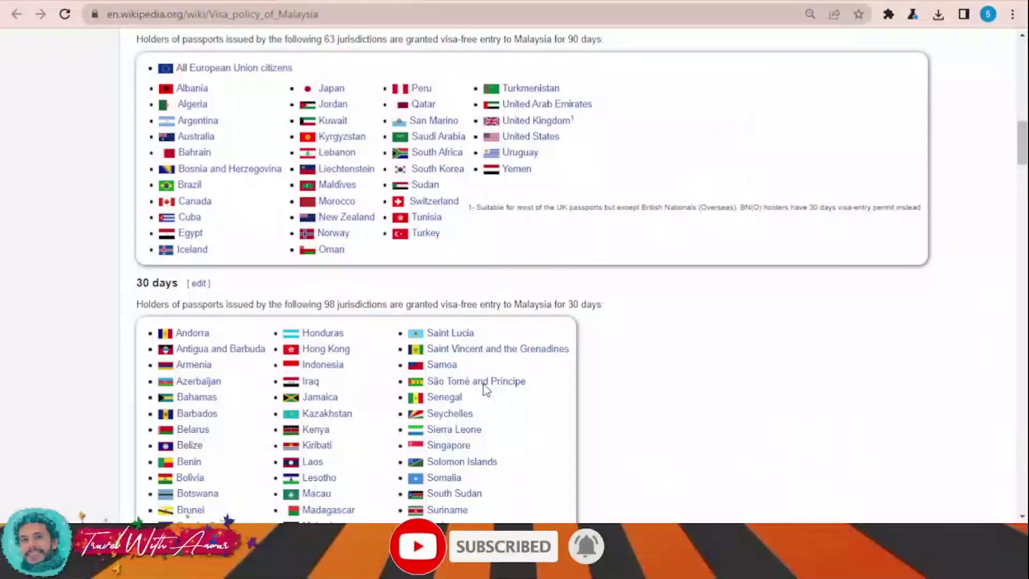
pyautogui.scroll(6, 484, 393)
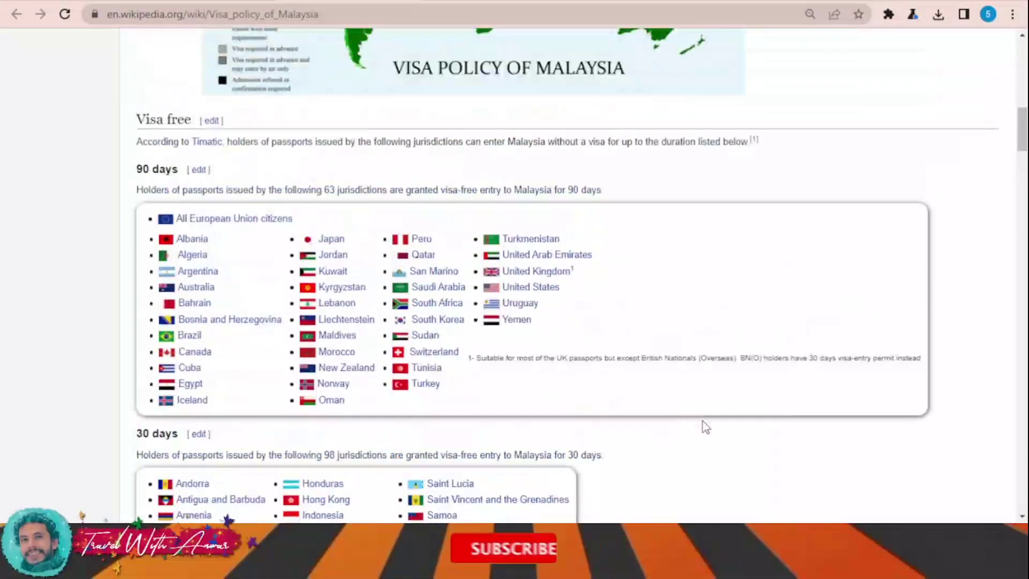
pyautogui.scroll(-8, 712, 294)
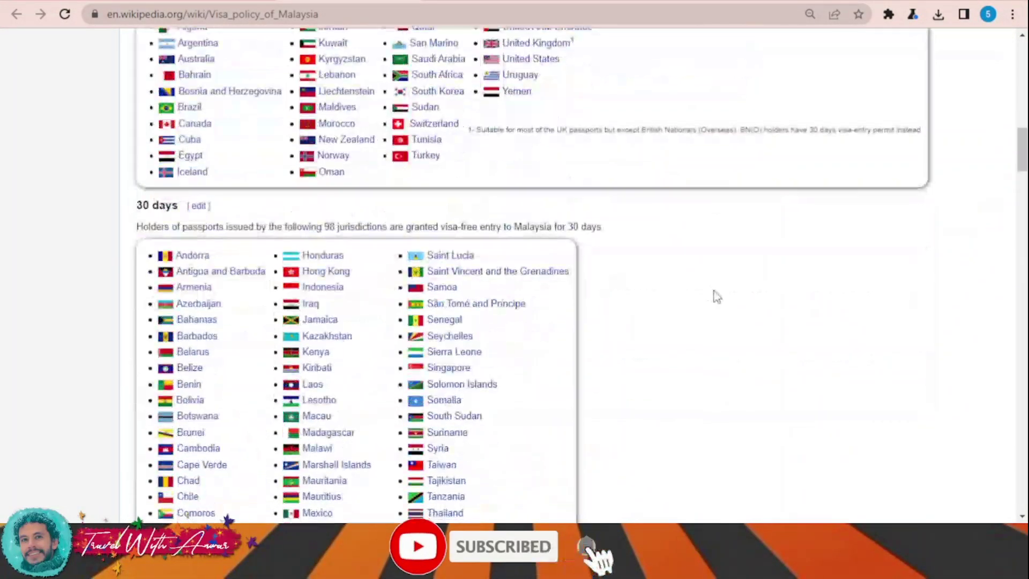
pyautogui.scroll(-10, 710, 296)
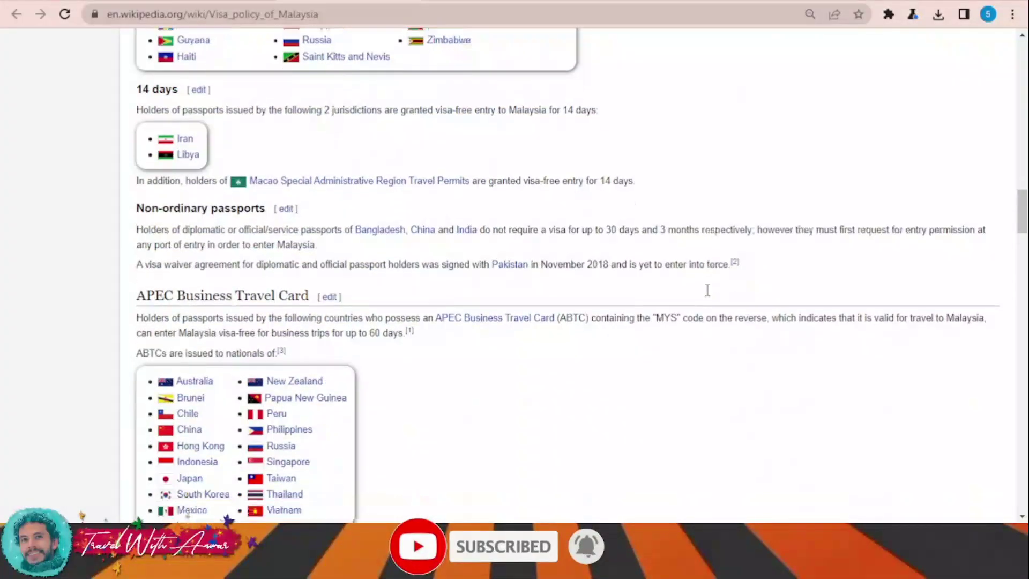
pyautogui.scroll(15, 709, 296)
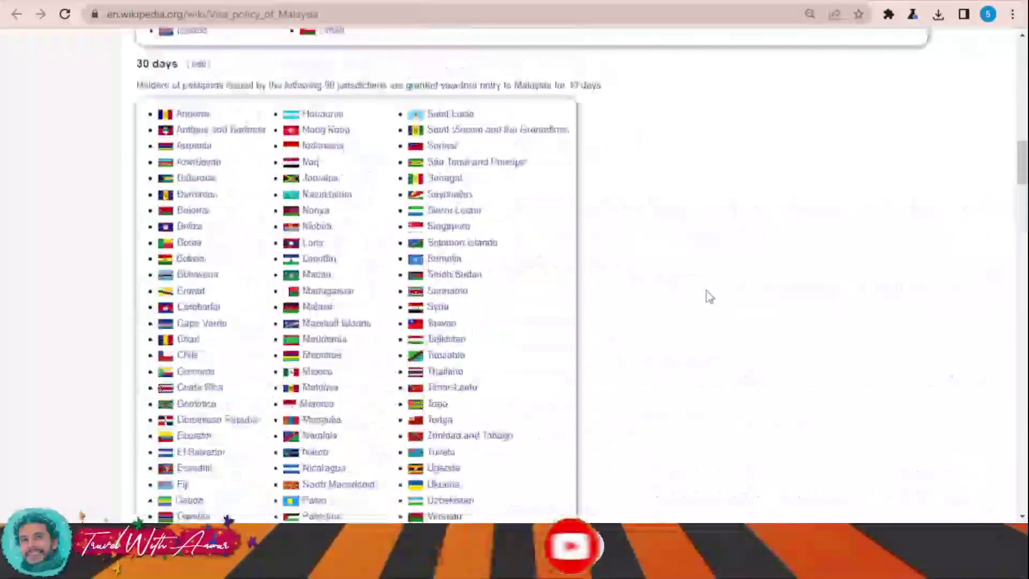
pyautogui.scroll(7, 710, 296)
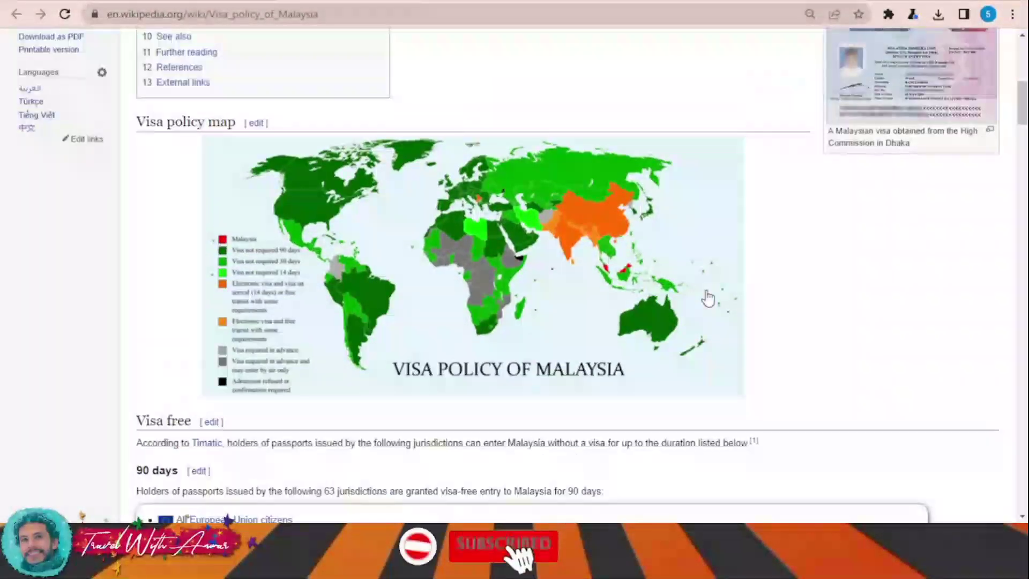
pyautogui.scroll(-1, 708, 299)
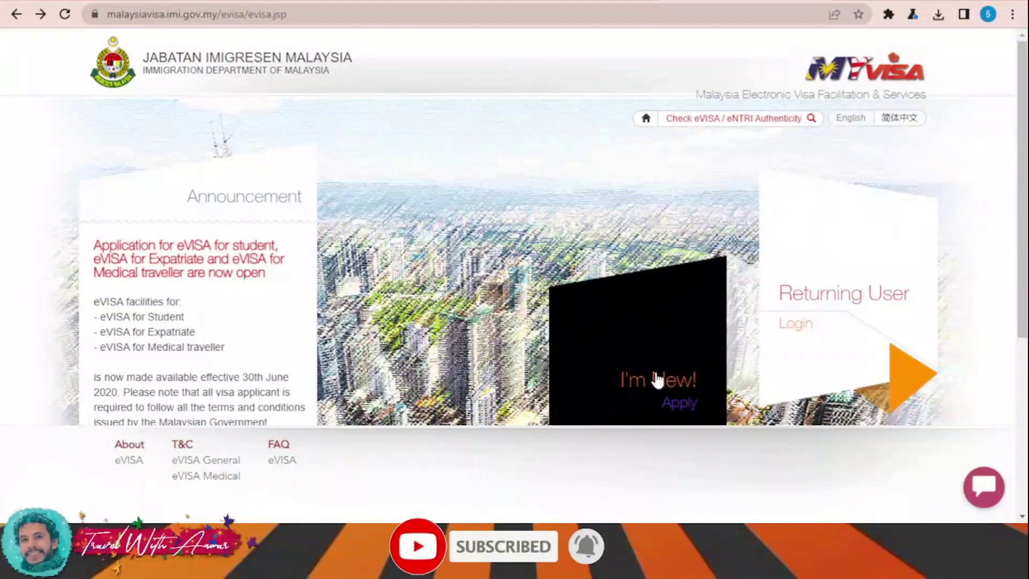
# Open the new applicant registration form and enter the given name 'AA'.
pyautogui.click(680, 405)
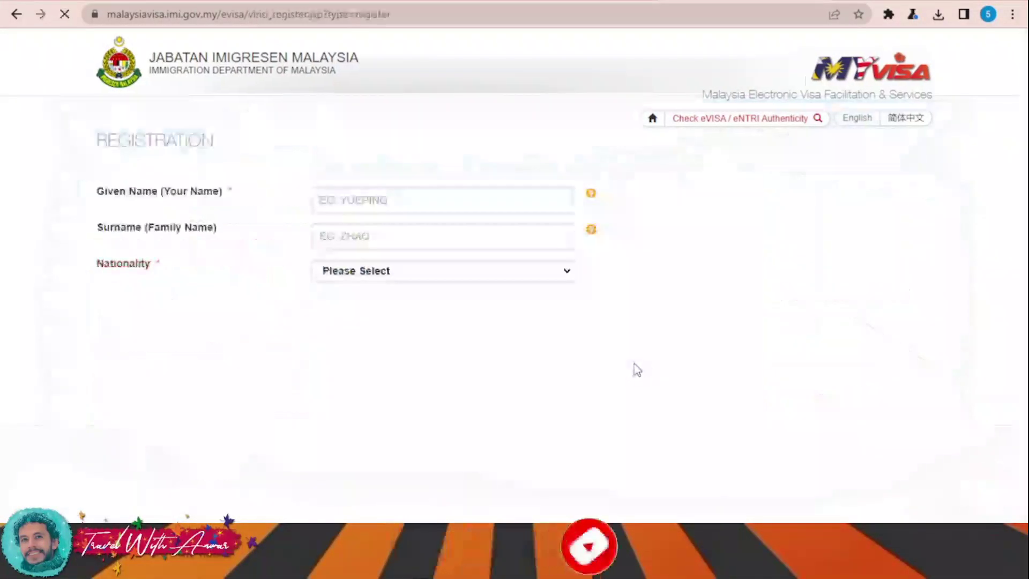
pyautogui.click(386, 197)
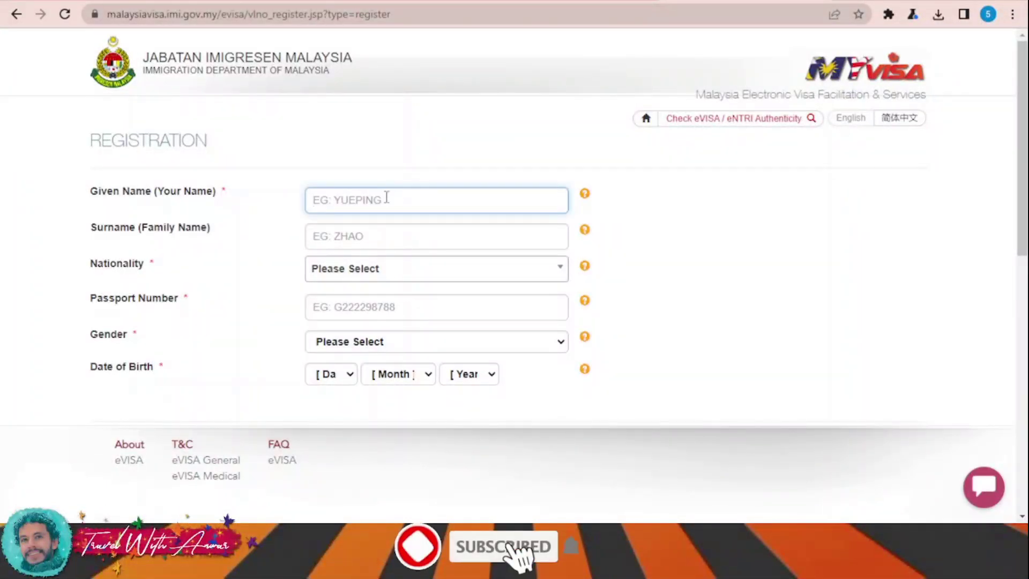
pyautogui.write('AA')
pyautogui.click(382, 232)
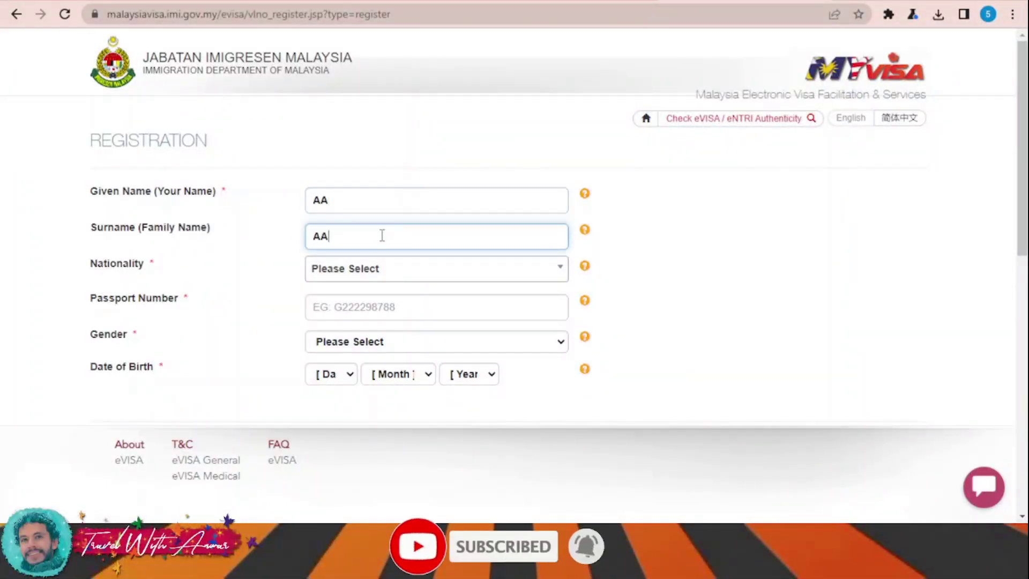
# Set the nationality to ETHIOPIA and enter the passport number.
pyautogui.click(391, 274)
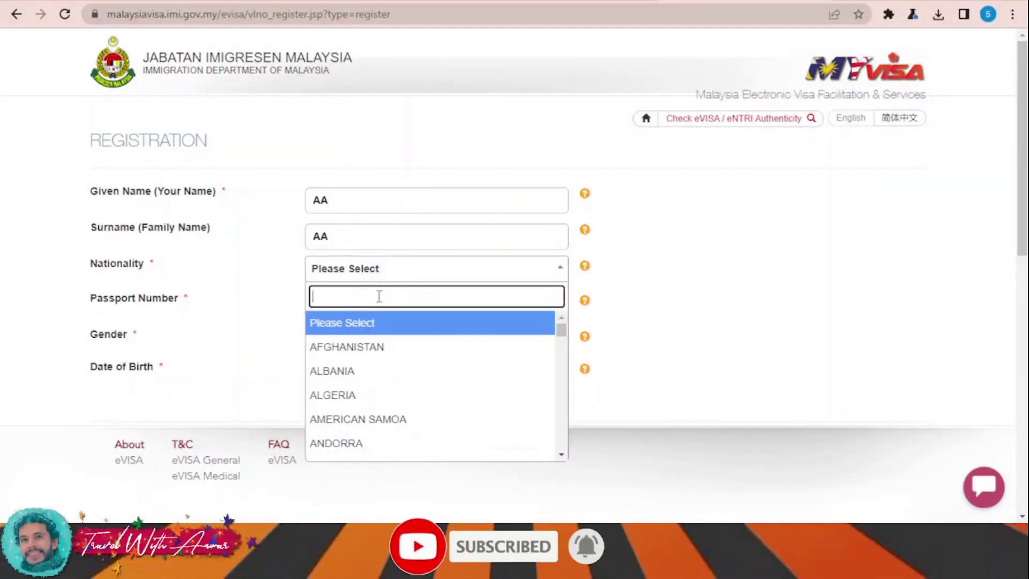
pyautogui.write('eth')
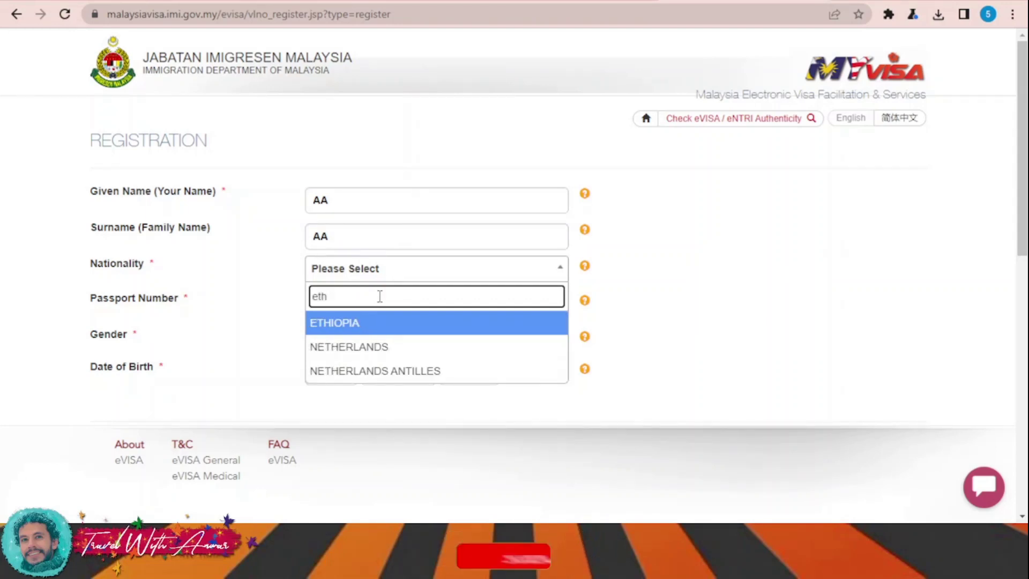
pyautogui.click(387, 325)
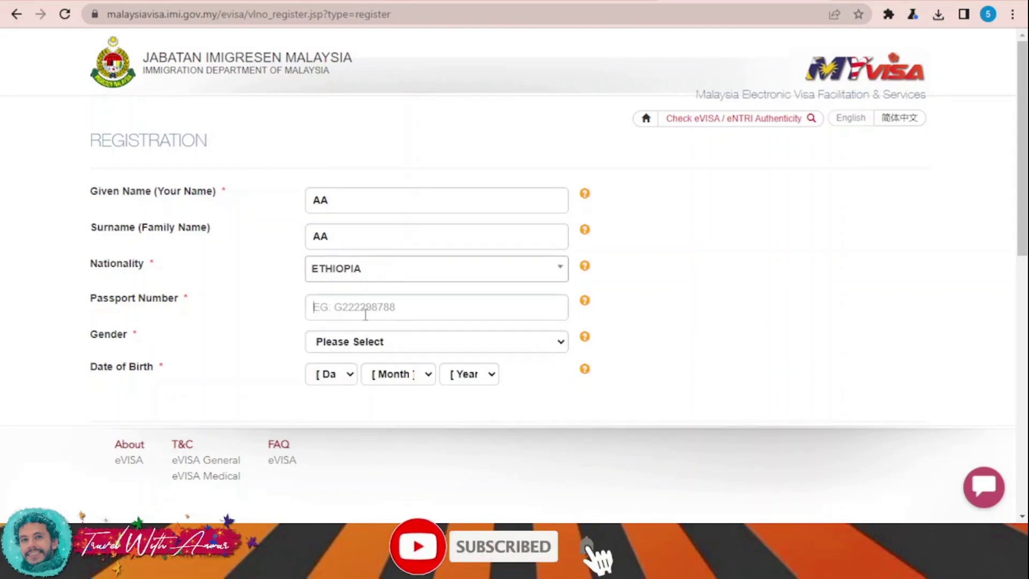
pyautogui.click(365, 313)
pyautogui.write('123456')
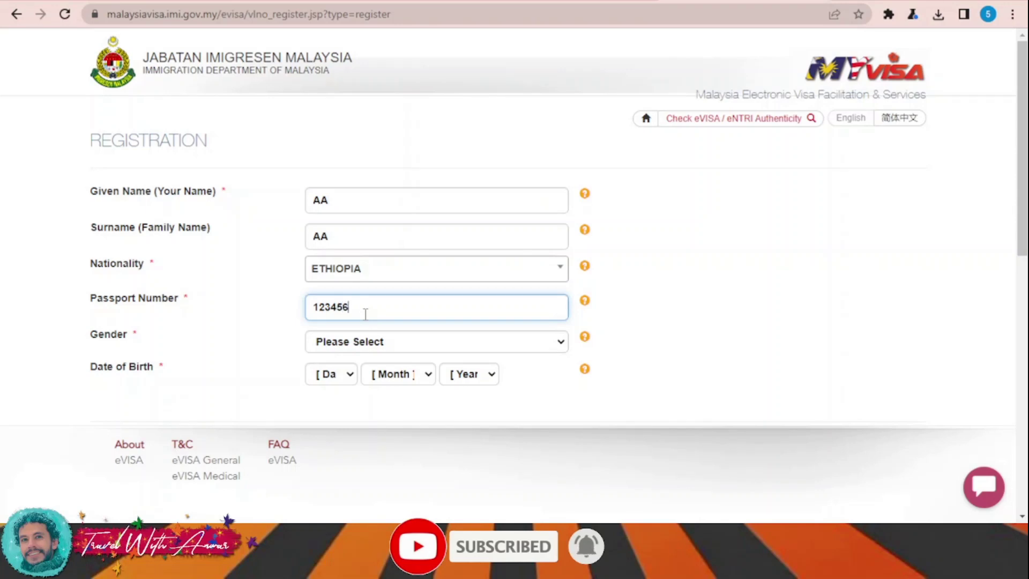
# Set the gender to MALE and the birth day and month to 1 January.
pyautogui.press('Tab')
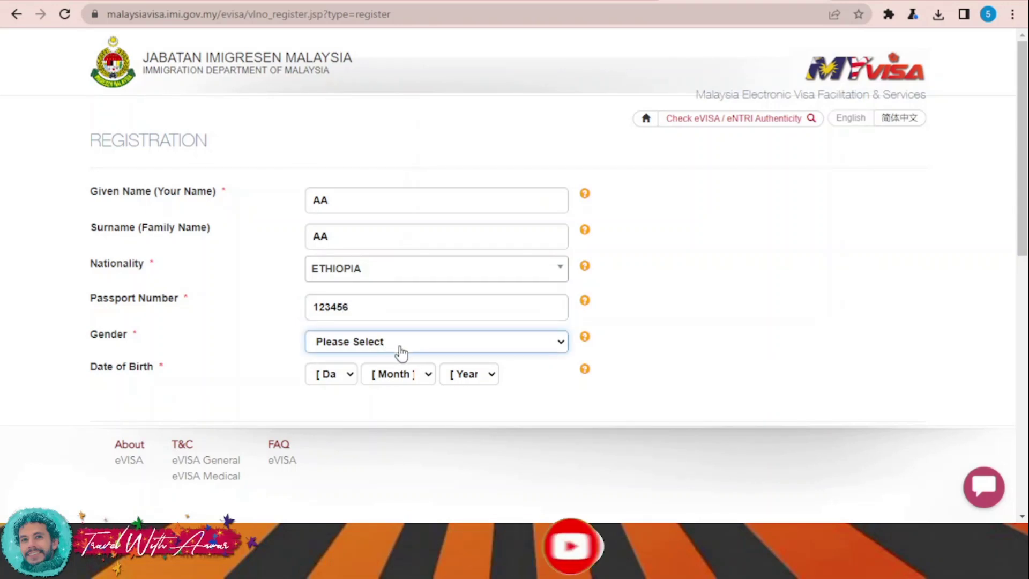
pyautogui.press('m')
pyautogui.press('Tab')
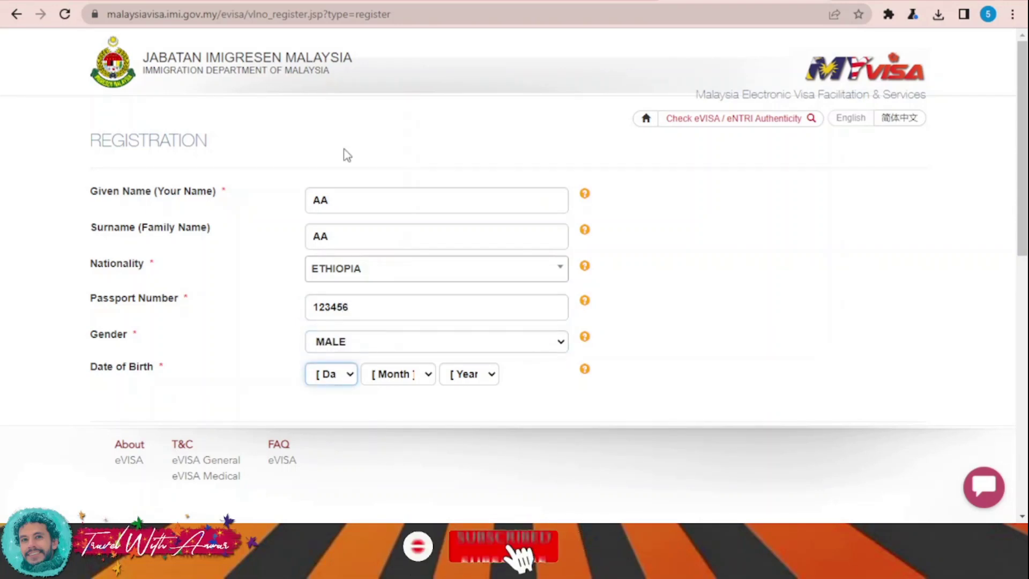
pyautogui.press('Down')
pyautogui.press('Tab')
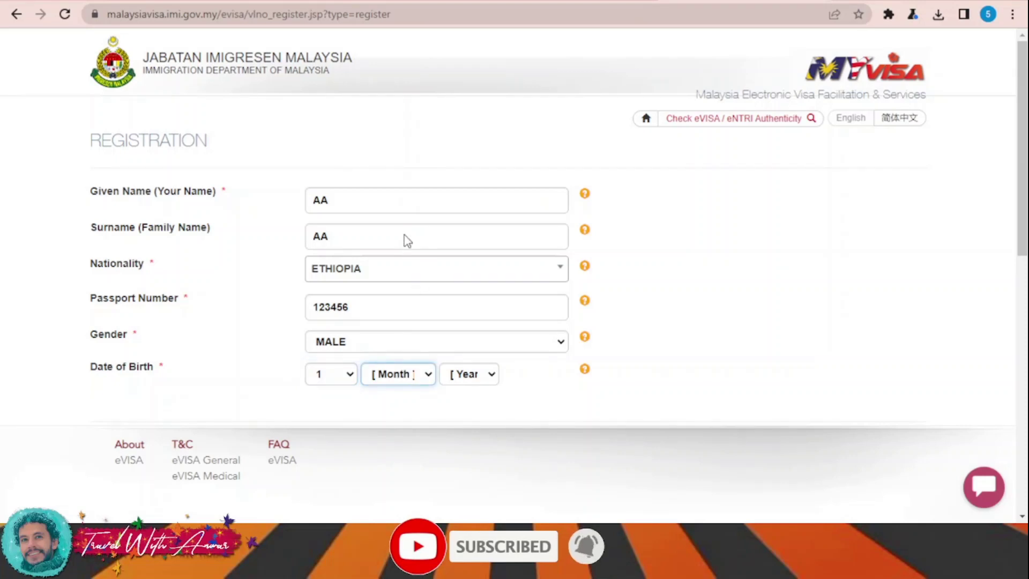
pyautogui.press('Tab')
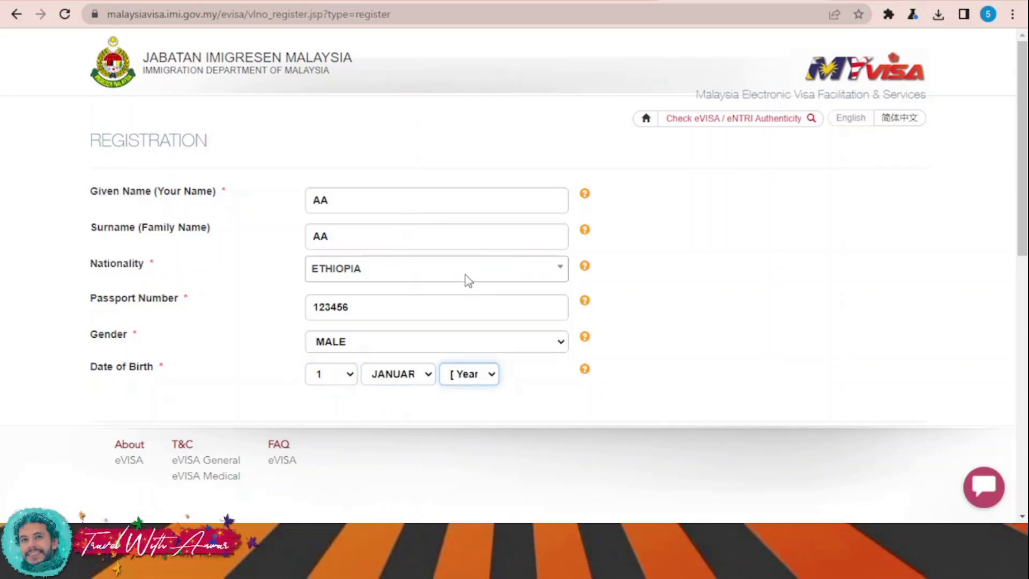
# Enter birth year 1991 and fill in both local address lines.
pyautogui.write('1991')
pyautogui.scroll(-6, 712, 321)
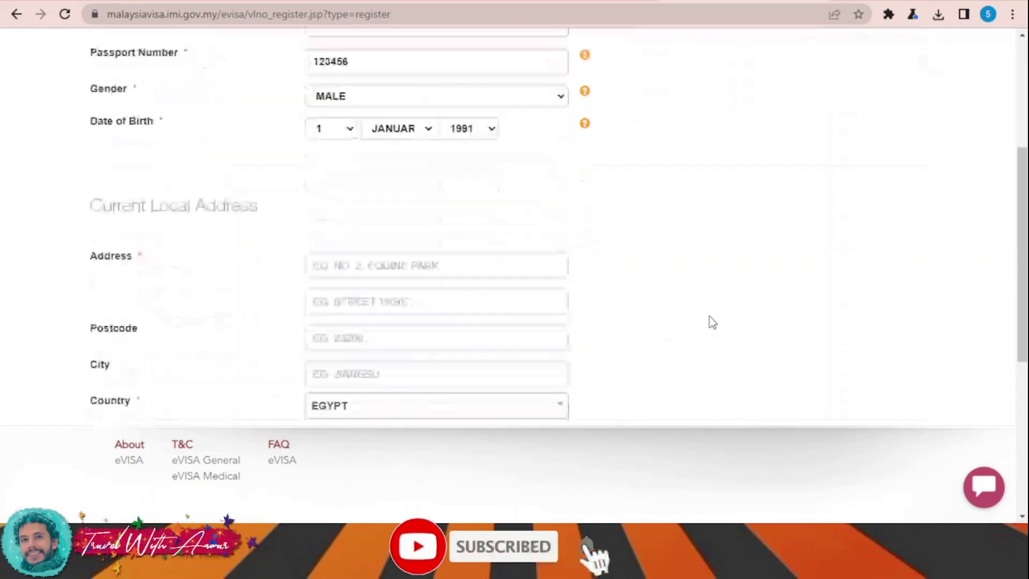
pyautogui.click(397, 212)
pyautogui.write('AA')
pyautogui.click(355, 251)
pyautogui.write('AA')
# Fill in the postcode and city, and choose ETHIOPIA as the address country.
pyautogui.click(360, 289)
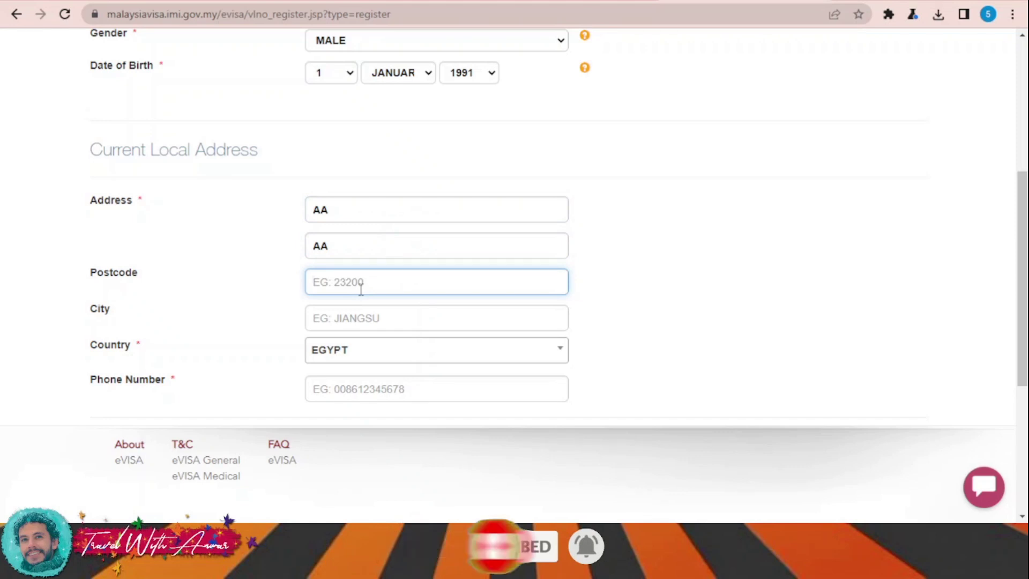
pyautogui.write('123456')
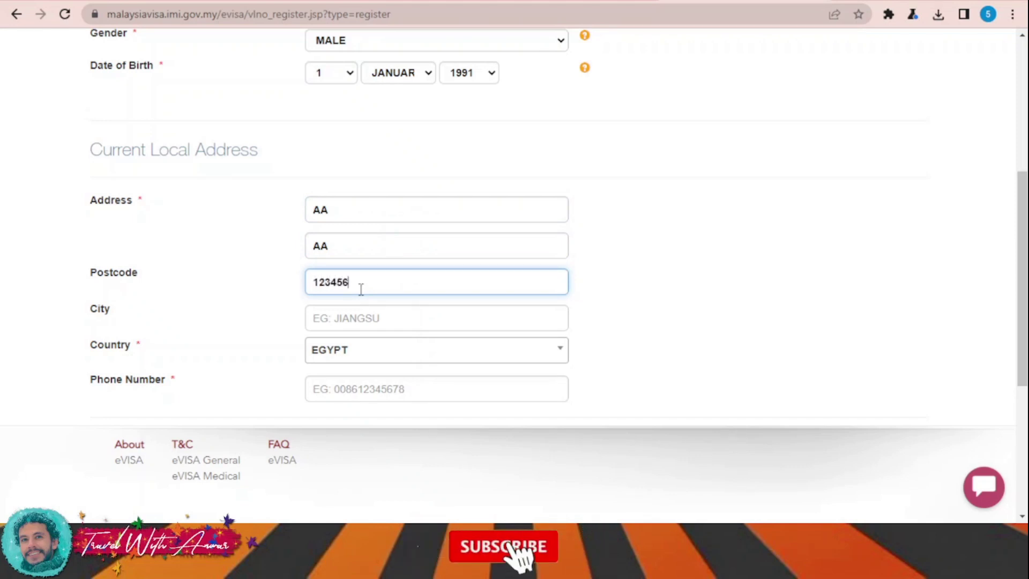
pyautogui.click(363, 316)
pyautogui.write('AA')
pyautogui.click(363, 351)
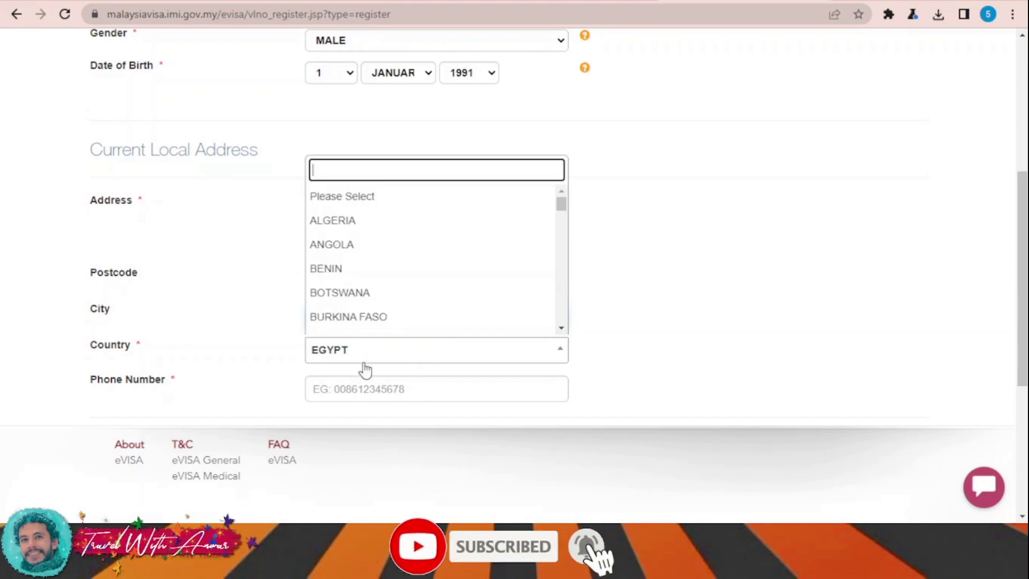
pyautogui.write('e')
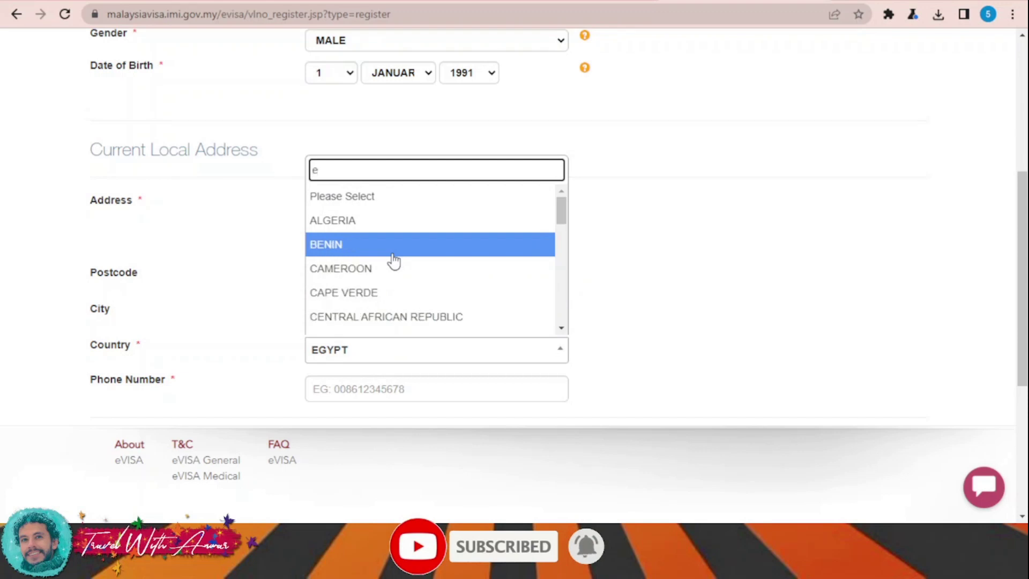
pyautogui.write('t')
pyautogui.click(390, 323)
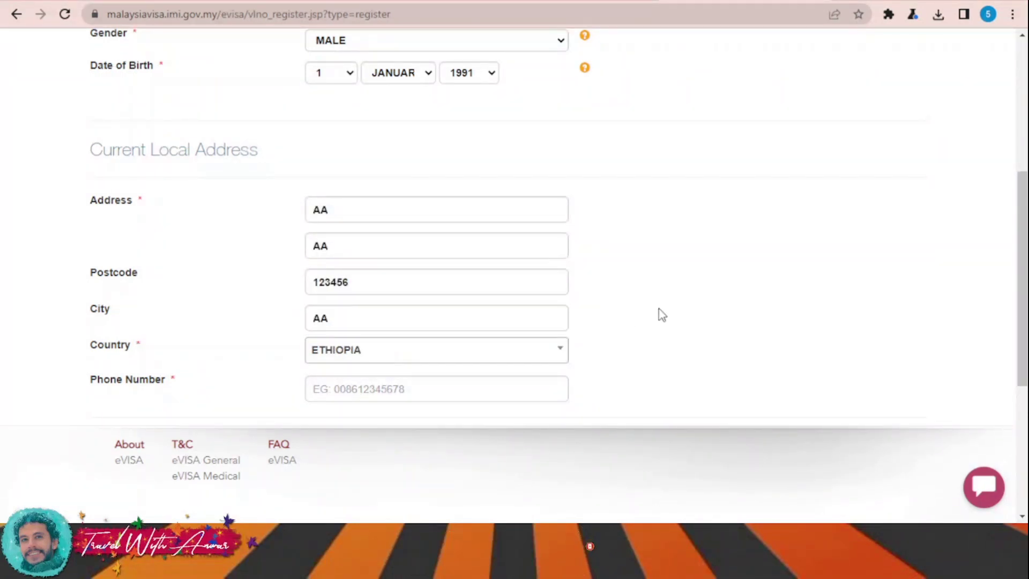
# Enter the applicant's phone number.
pyautogui.scroll(-2, 658, 308)
pyautogui.click(390, 322)
pyautogui.write('123456789')
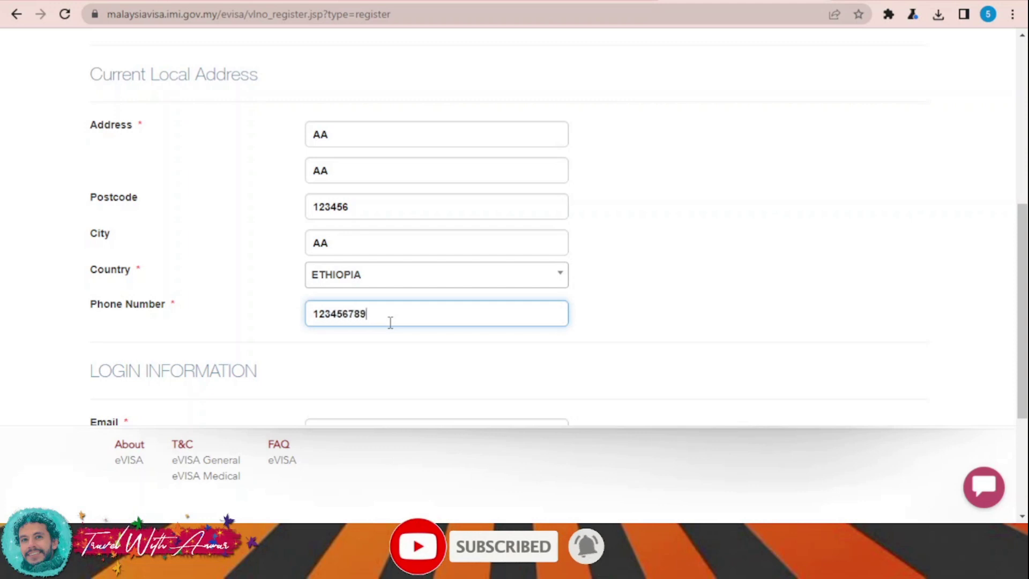
pyautogui.scroll(-4, 390, 323)
# Enter the login e-mail address and type the account password in both password fields.
pyautogui.click(393, 220)
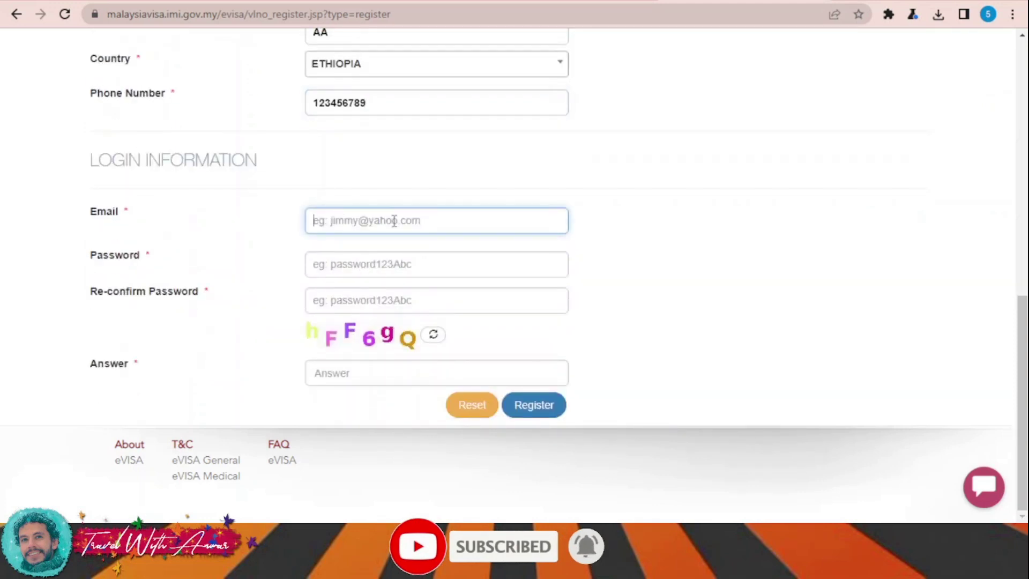
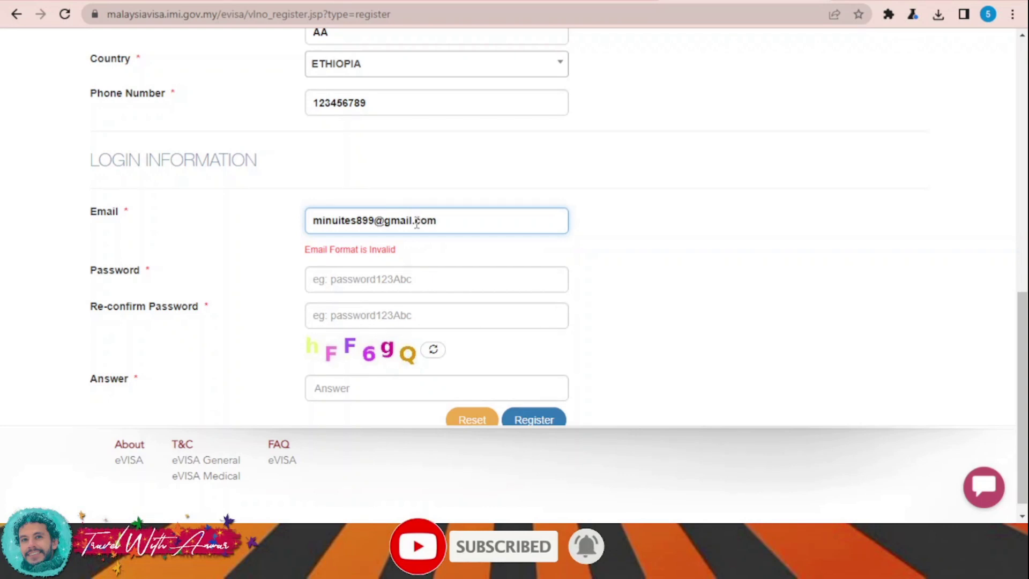
pyautogui.click(476, 277)
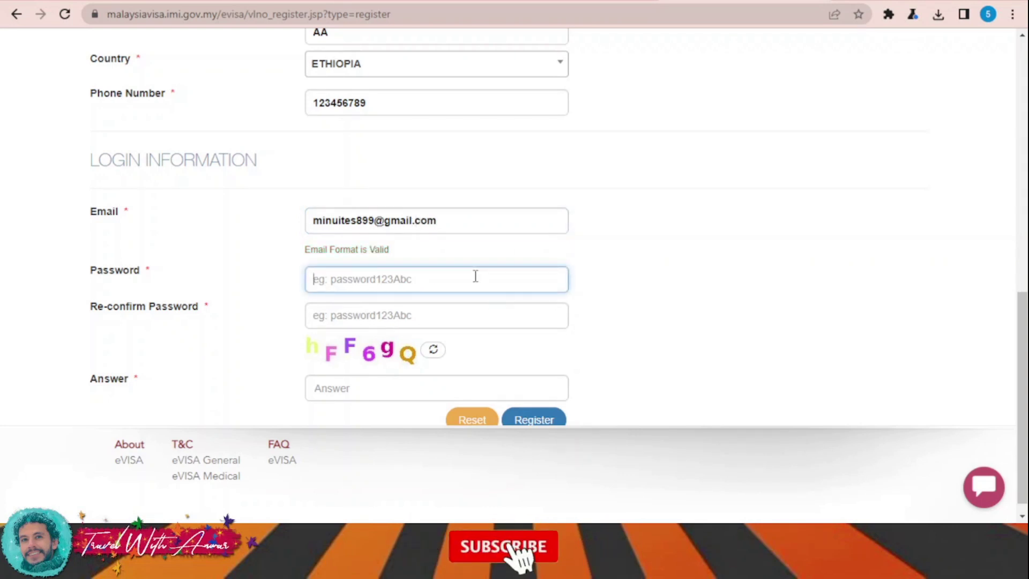
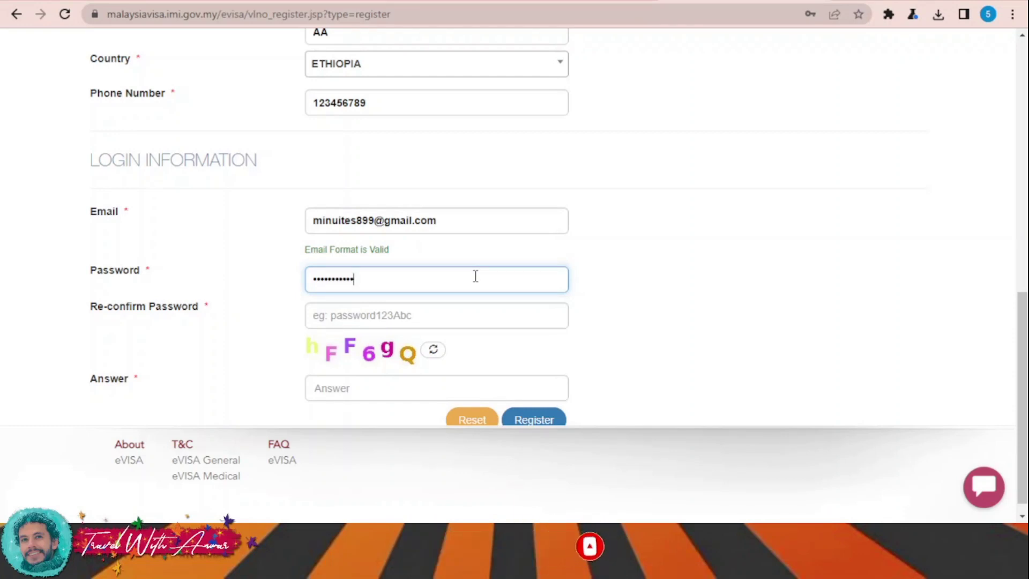
pyautogui.click(328, 315)
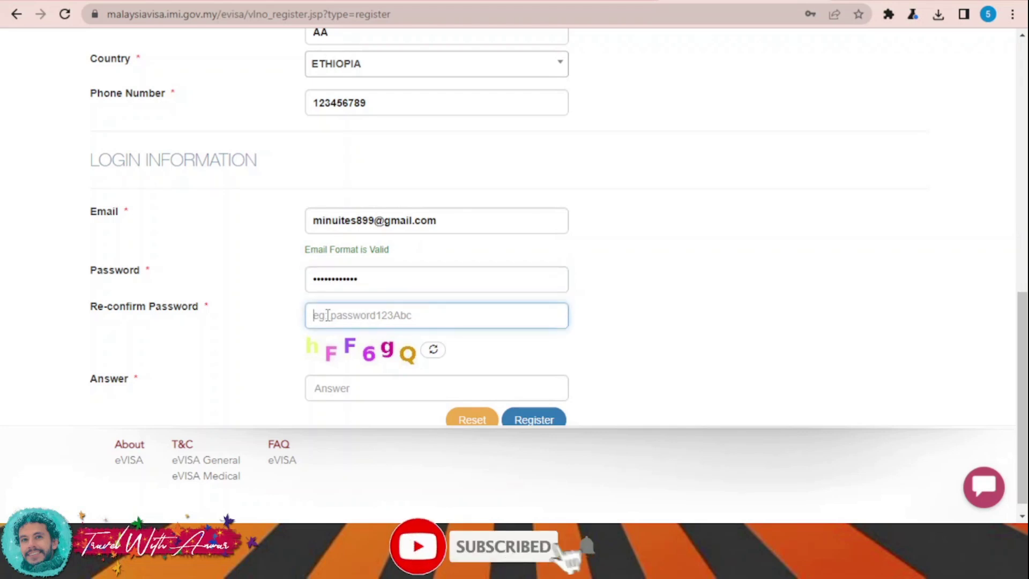
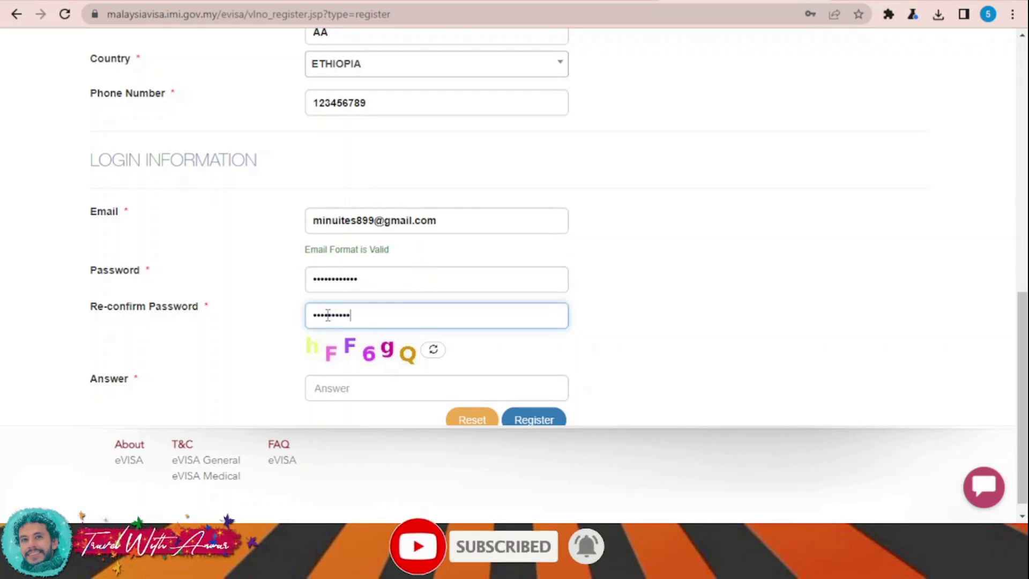
# Enter the captcha answer and submit the registration form.
pyautogui.scroll(-1, 327, 315)
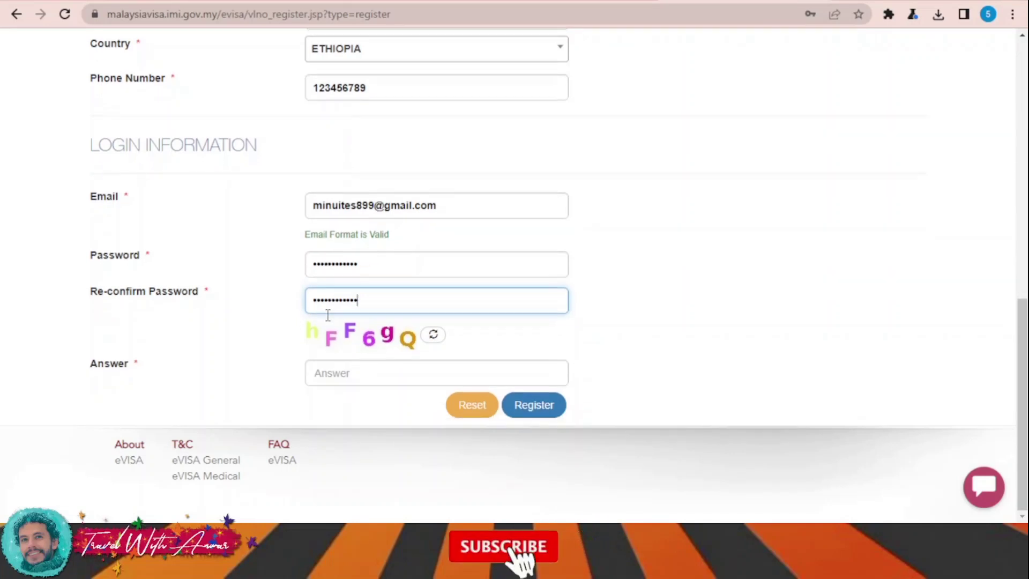
pyautogui.click(345, 375)
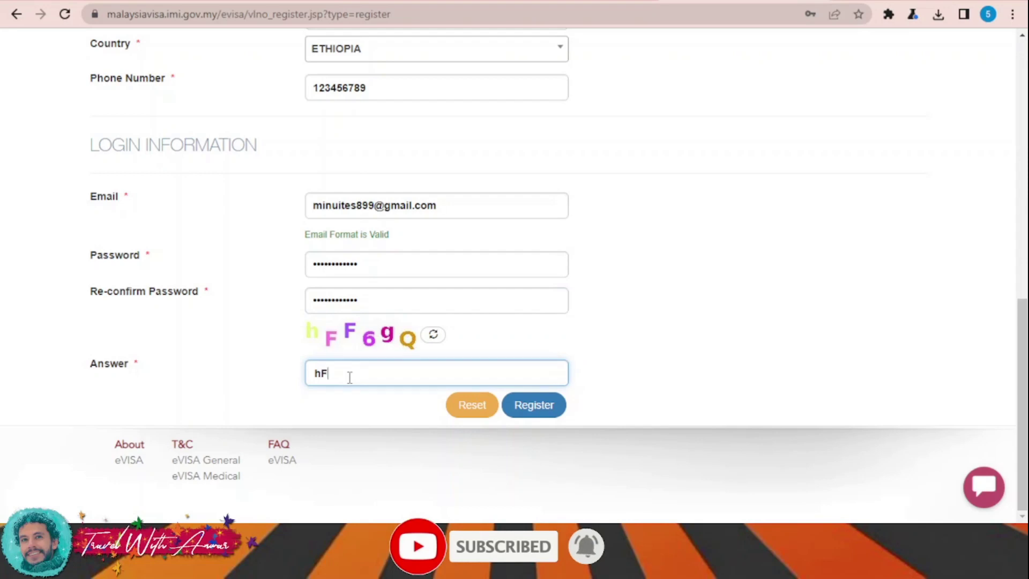
pyautogui.write('hFF')
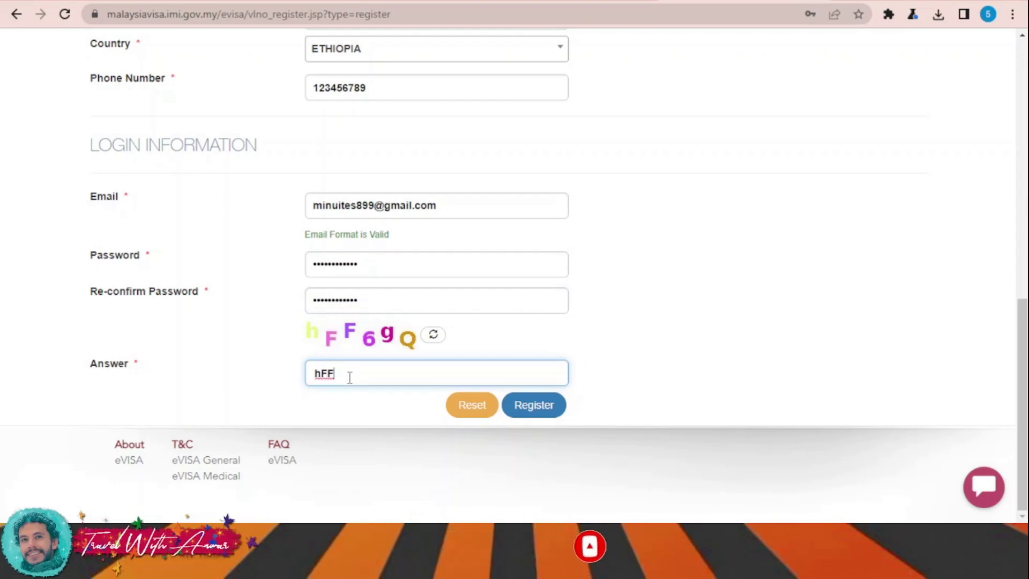
pyautogui.write('6gQ')
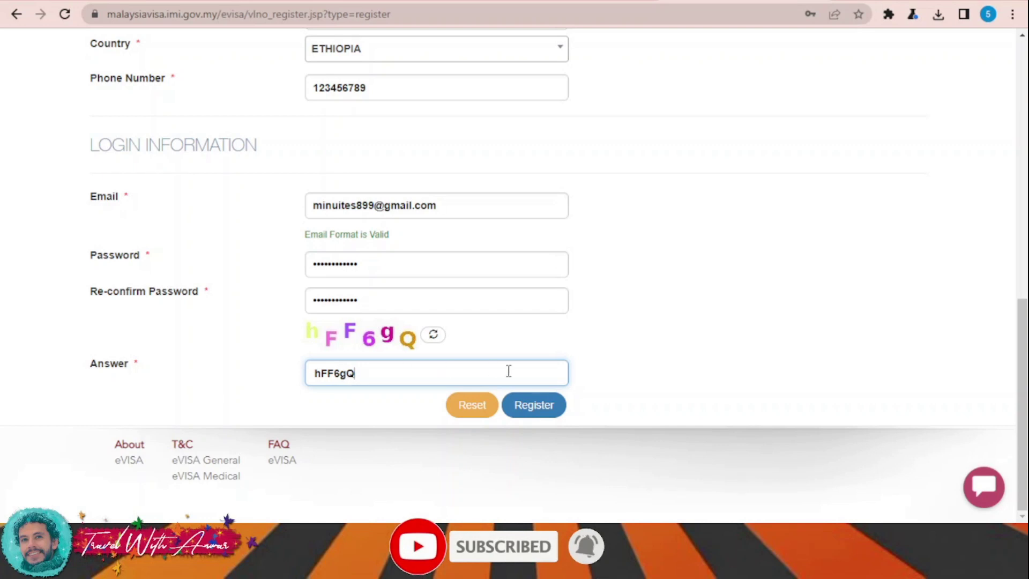
pyautogui.click(550, 409)
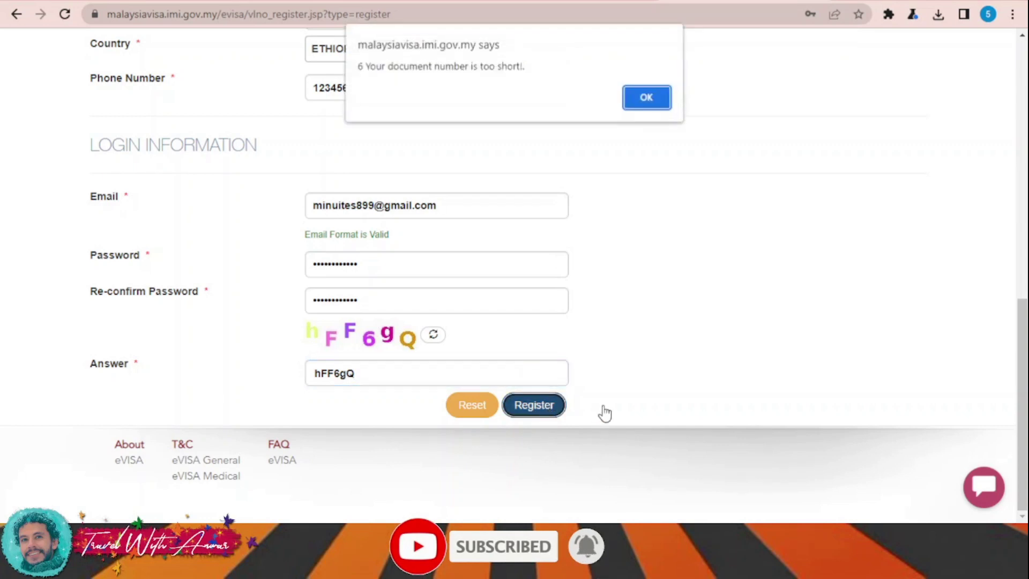
# Clear the too-short passport and phone number warnings, resubmit, and confirm the registration.
pyautogui.click(646, 100)
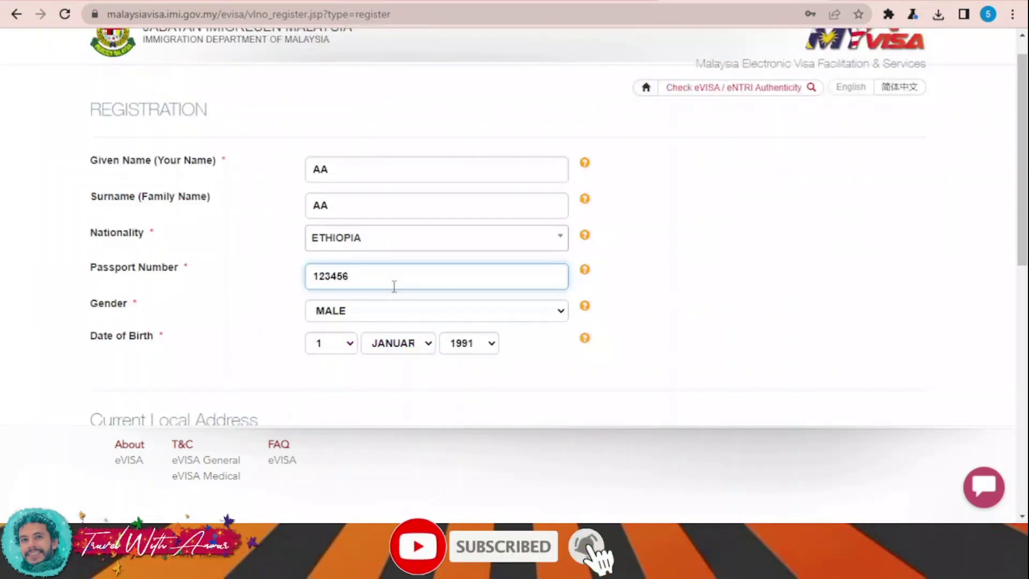
pyautogui.scroll(-10, 402, 285)
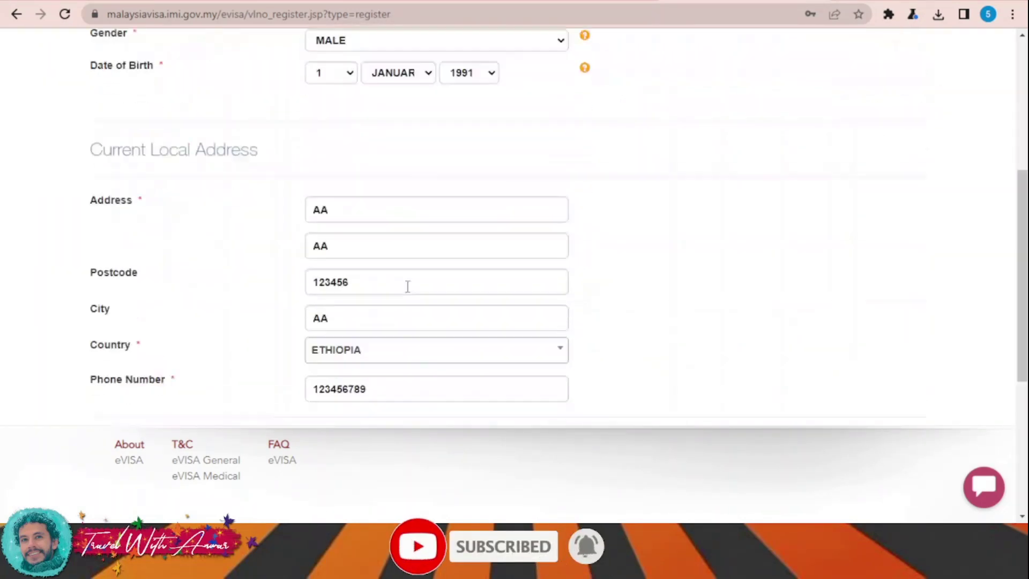
pyautogui.click(530, 407)
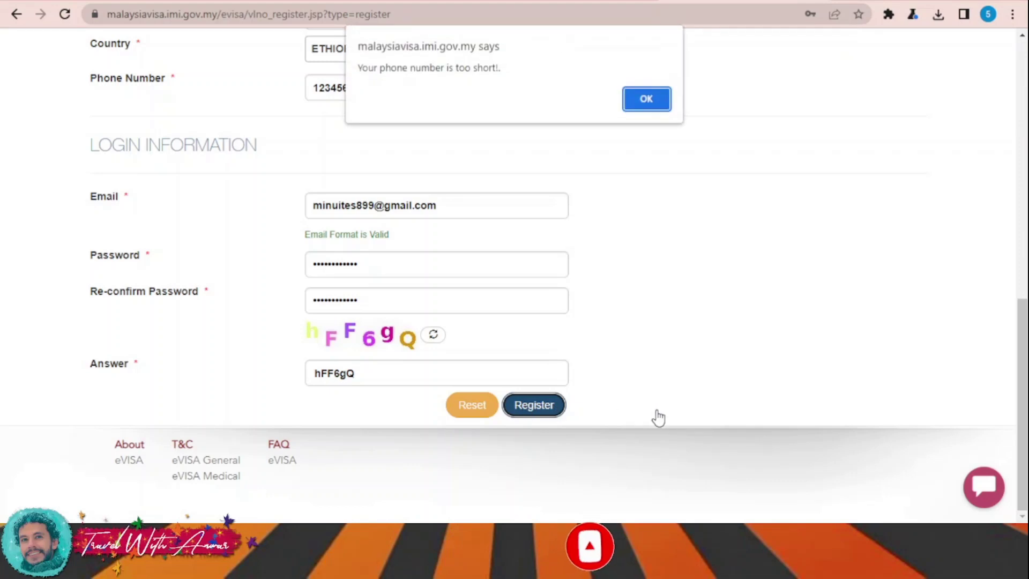
pyautogui.click(657, 111)
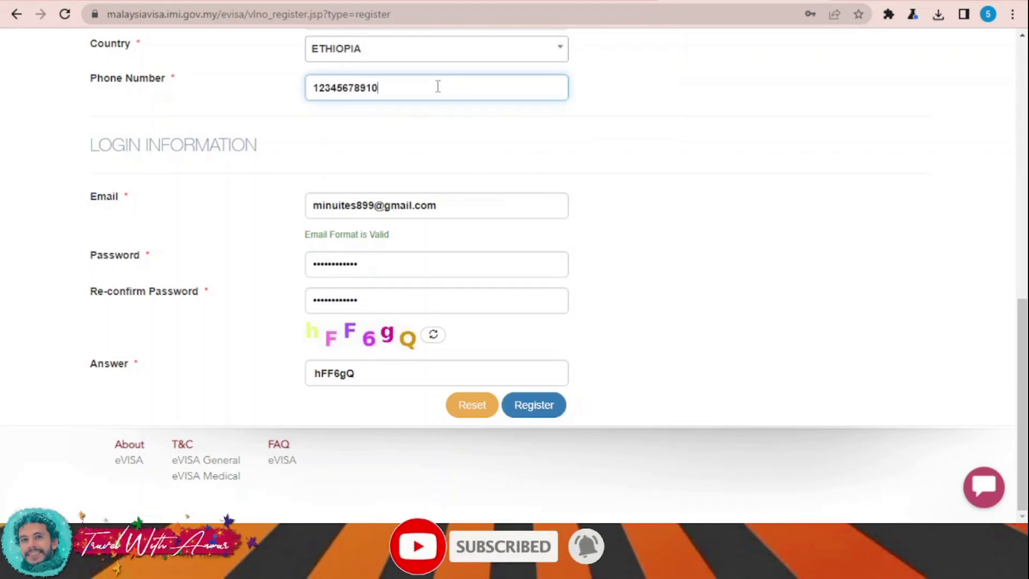
pyautogui.click(551, 407)
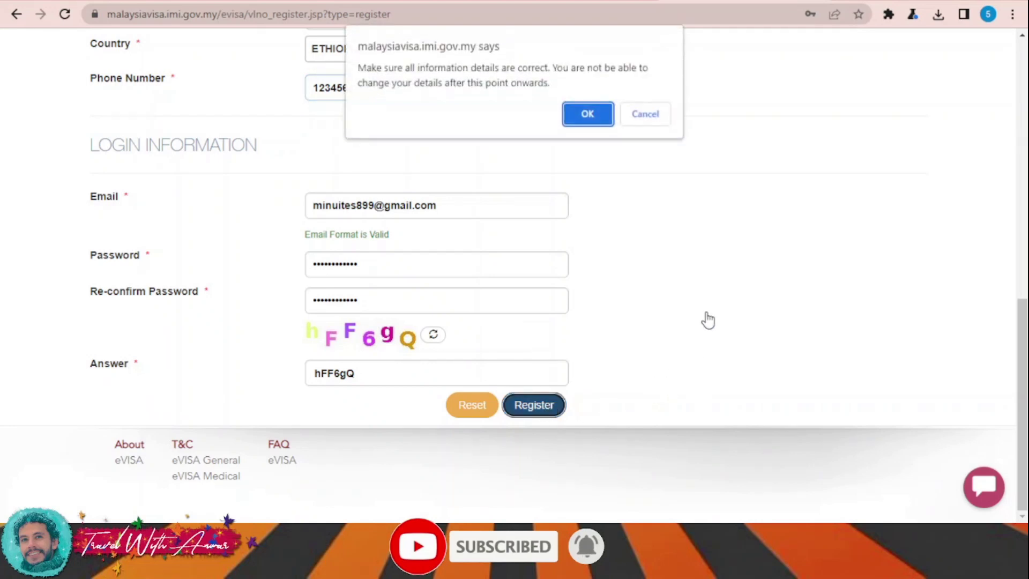
pyautogui.click(593, 123)
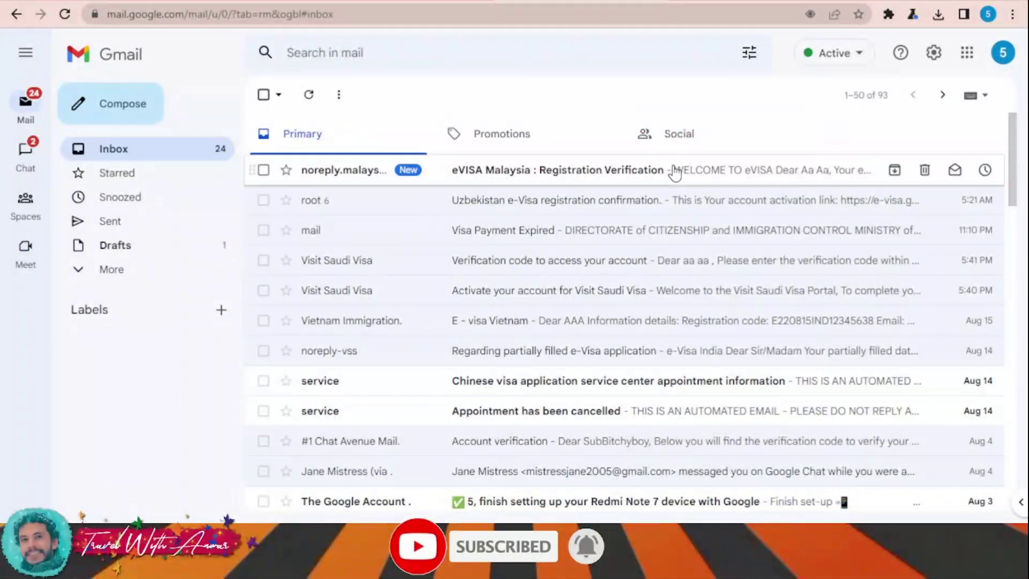
# Open the 'eVISA Malaysia : Registration Verification' email and follow its verification link.
pyautogui.click(707, 172)
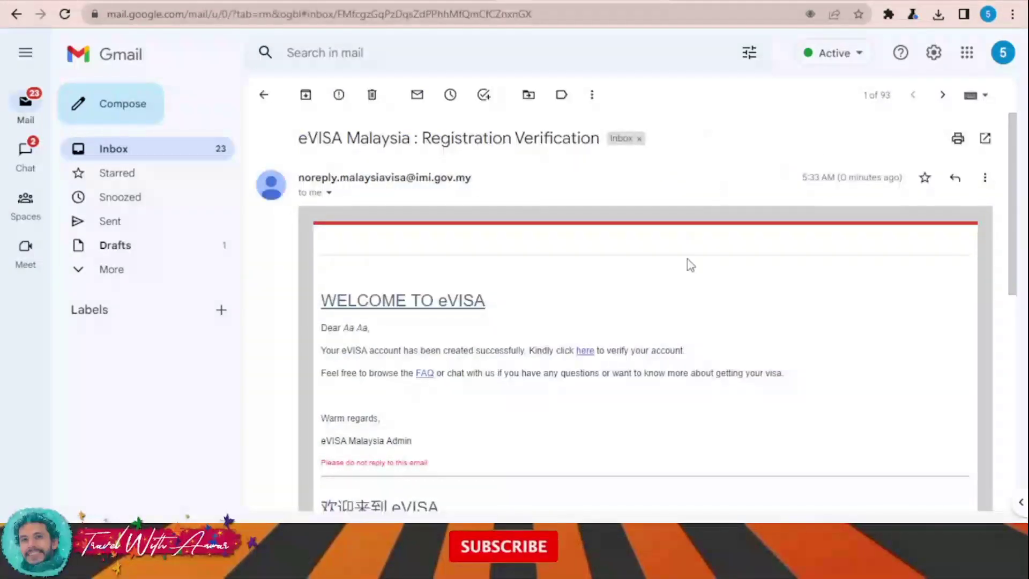
pyautogui.scroll(-3, 691, 252)
pyautogui.scroll(2, 592, 279)
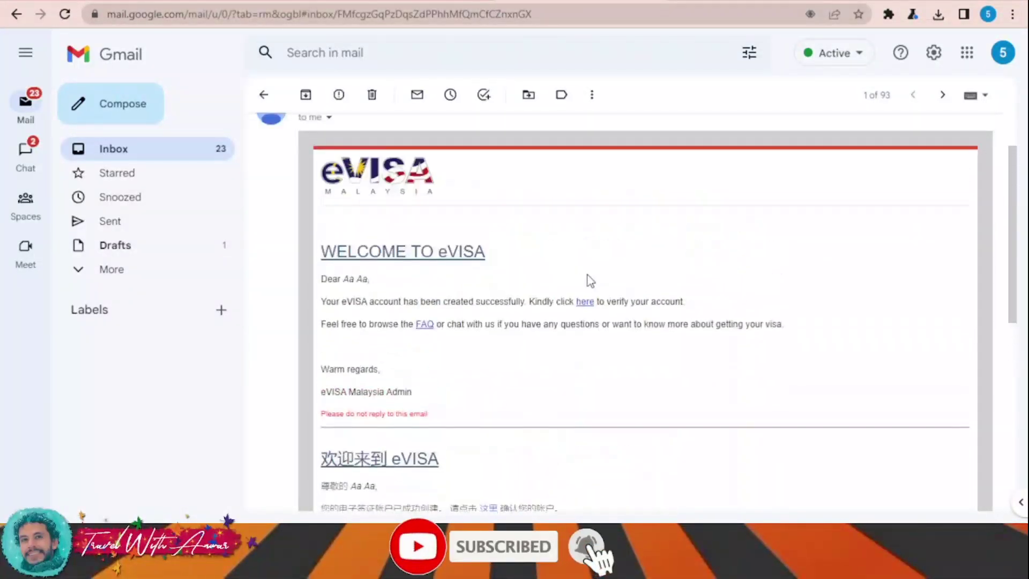
pyautogui.click(585, 301)
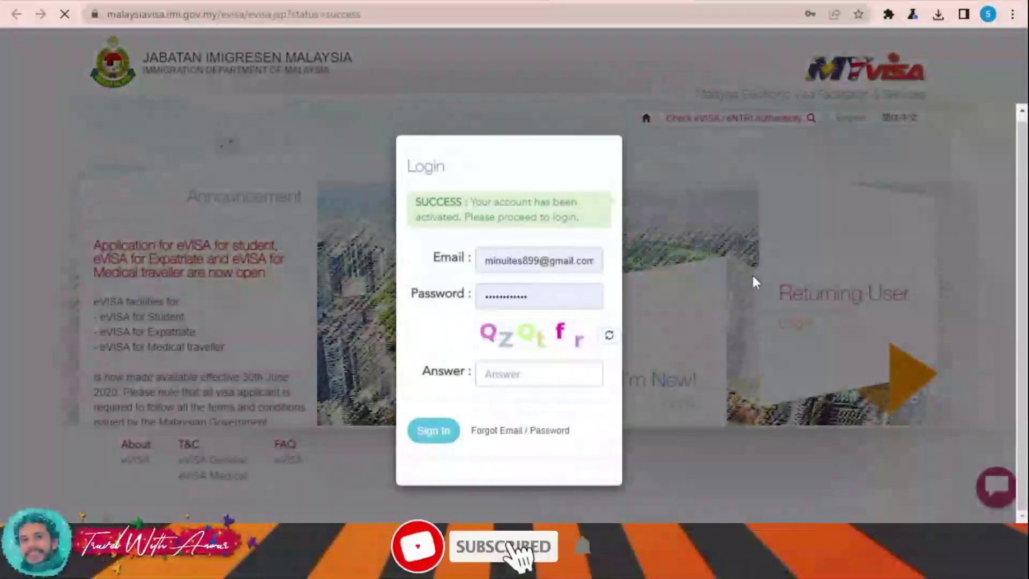
# Enter the login captcha answer and sign in to the activated account.
pyautogui.click(540, 375)
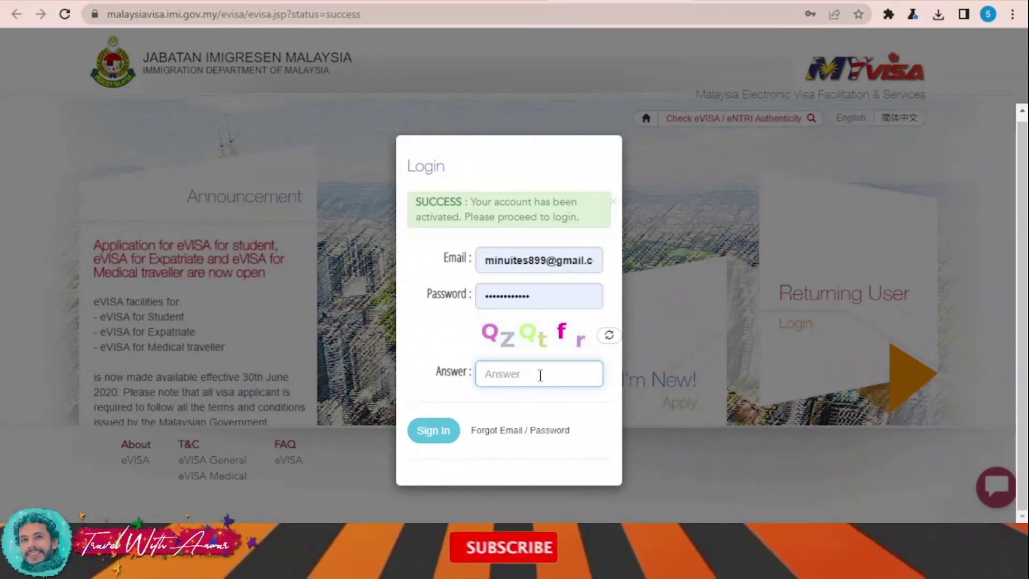
pyautogui.write('q')
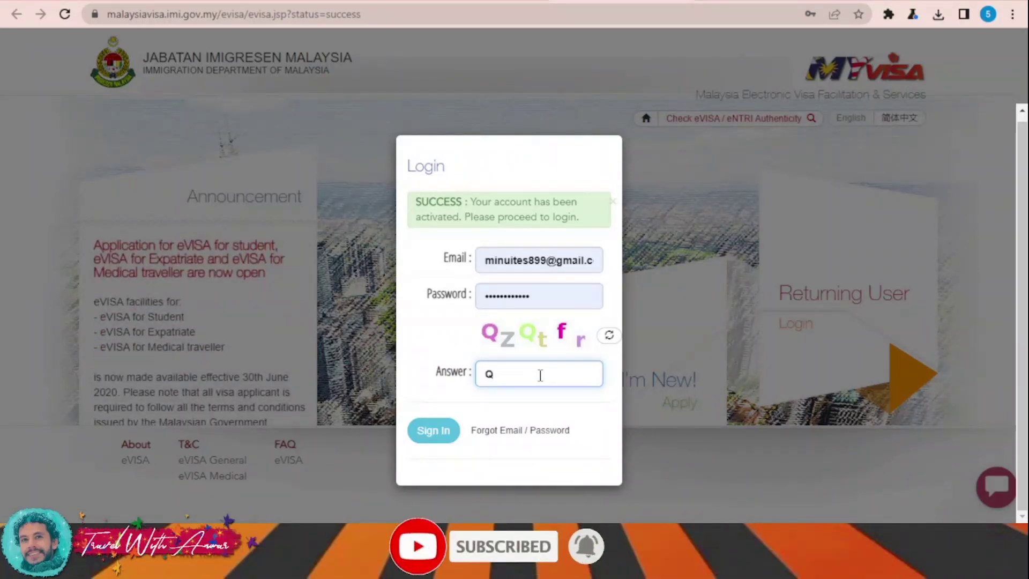
pyautogui.write('zq')
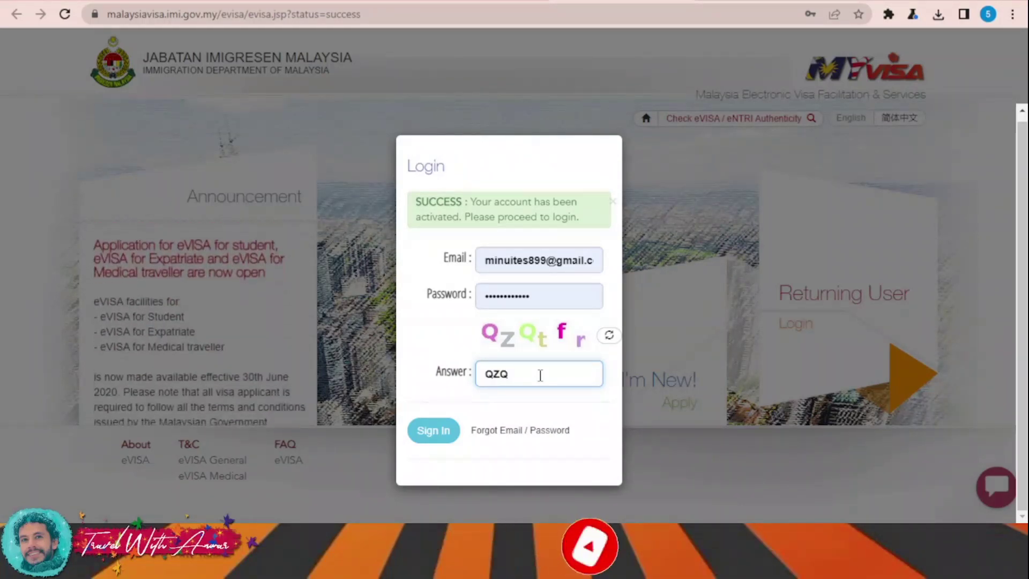
pyautogui.write('t')
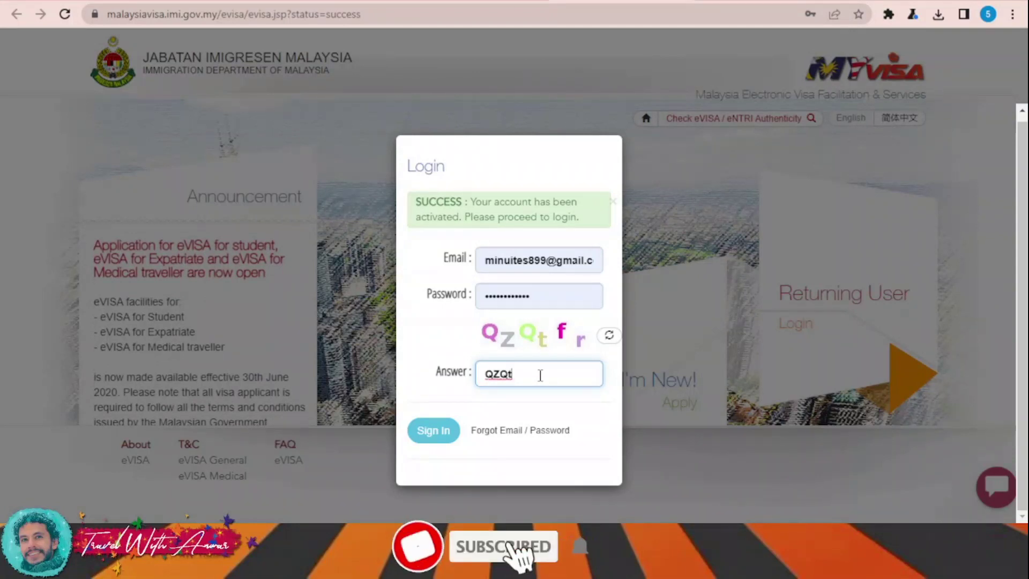
pyautogui.write('fr')
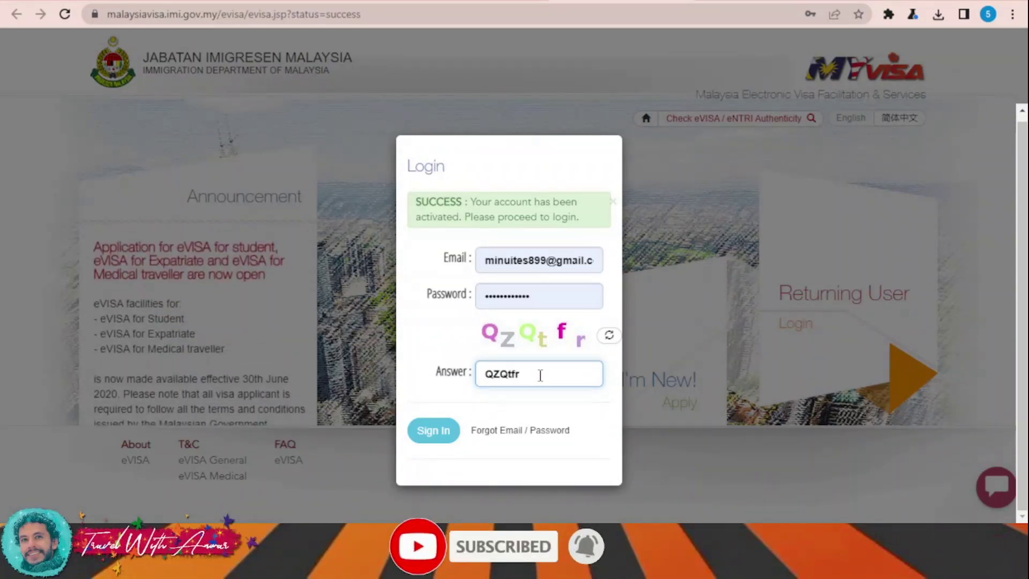
pyautogui.click(419, 435)
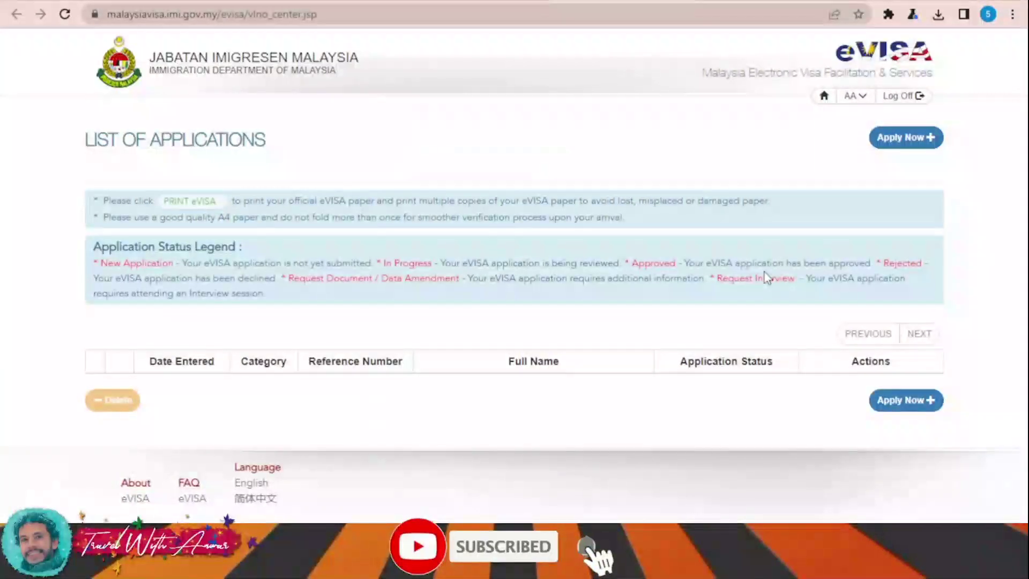
# Update the saved profile address with Egypt as the country and save it.
pyautogui.click(906, 402)
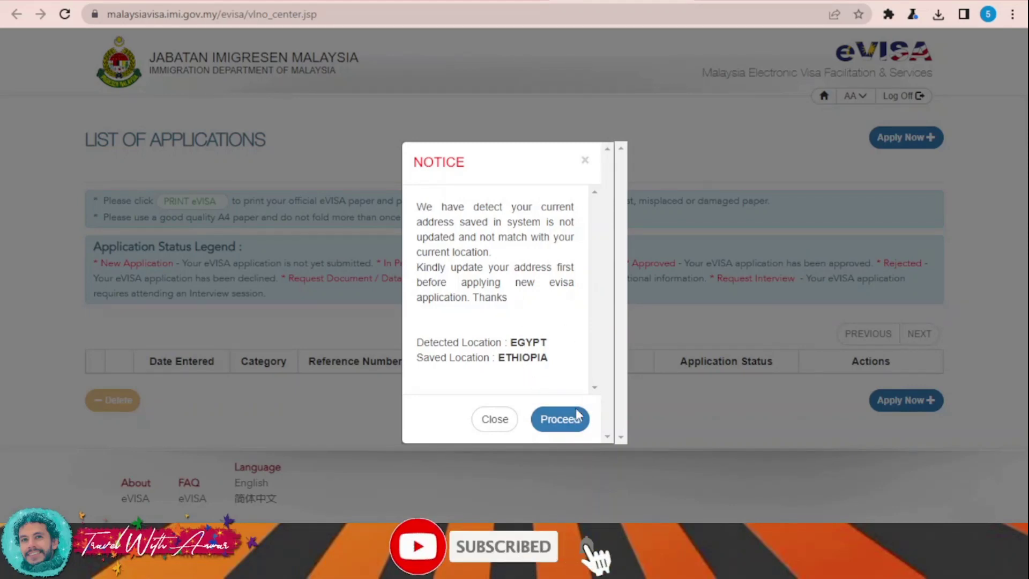
pyautogui.click(558, 424)
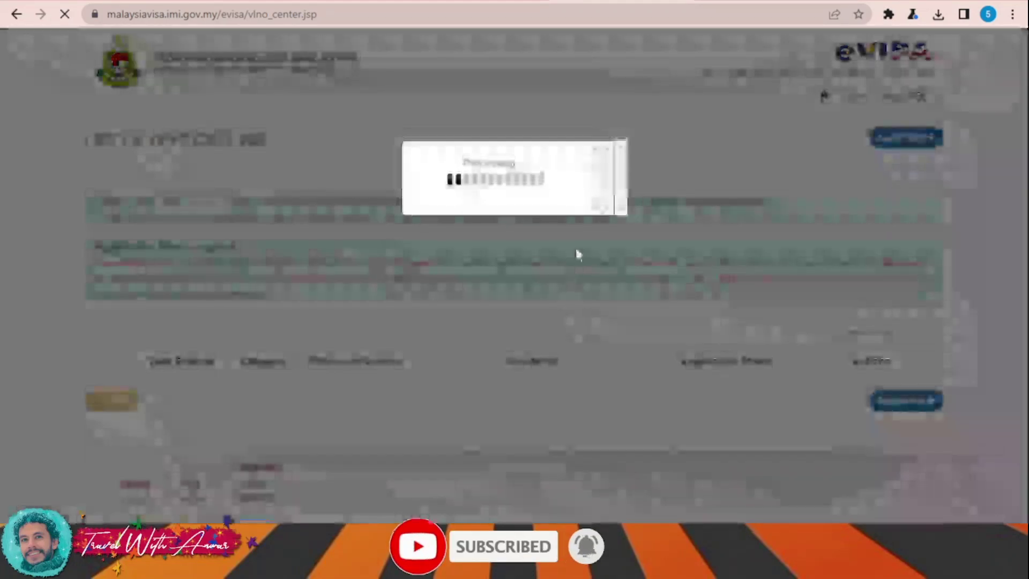
pyautogui.scroll(-5, 592, 231)
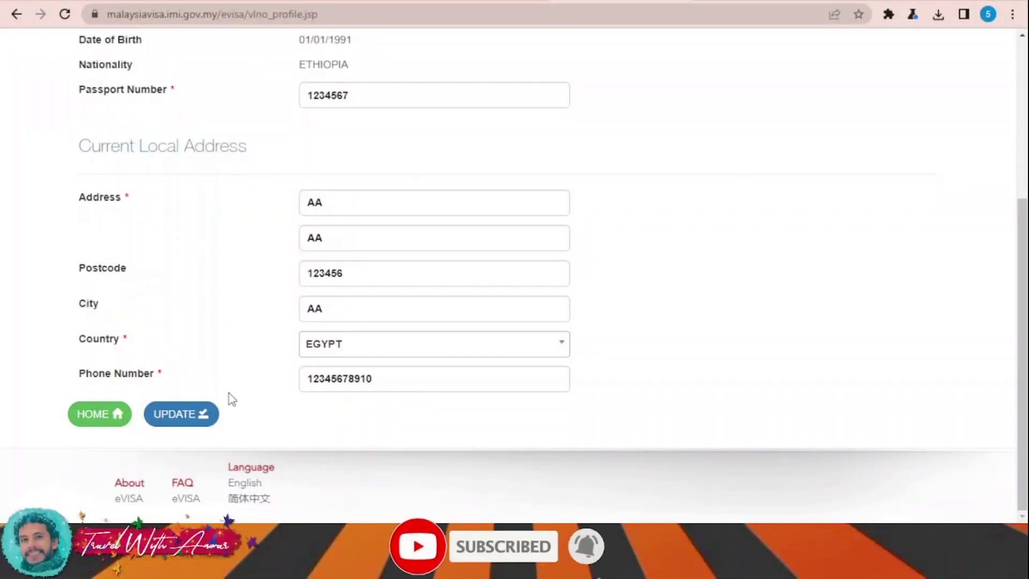
pyautogui.scroll(4, 524, 416)
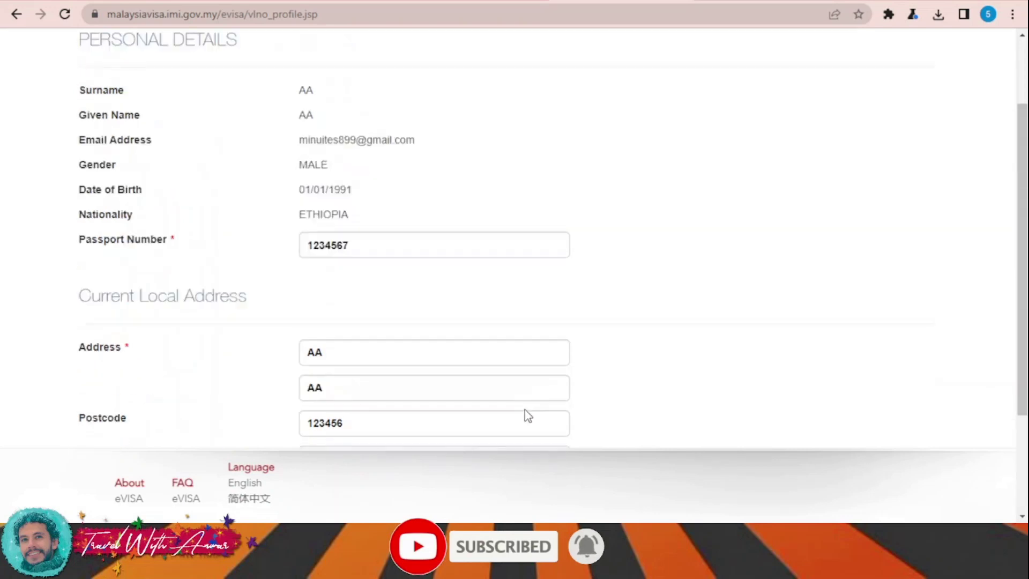
pyautogui.scroll(-4, 524, 415)
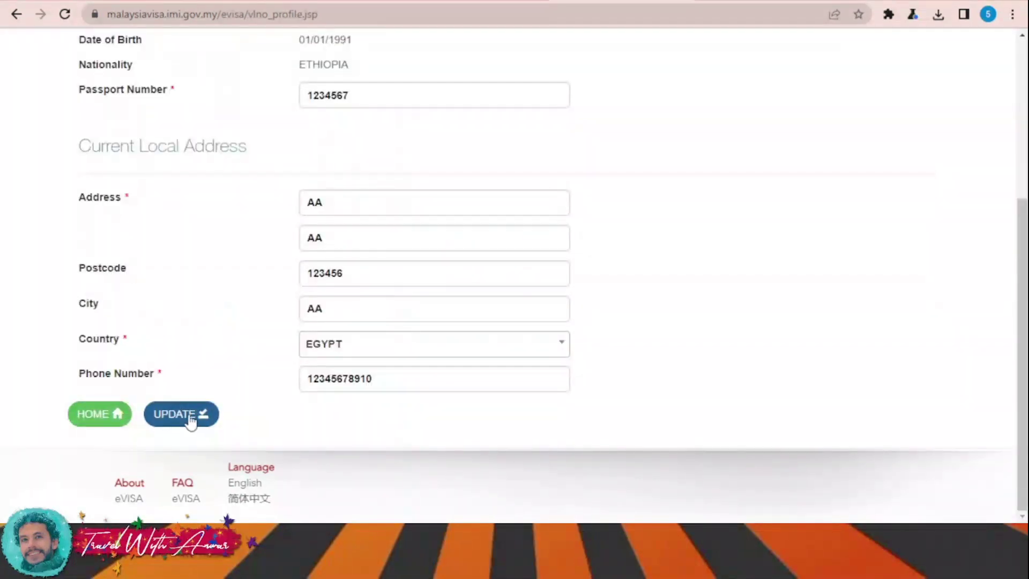
pyautogui.click(186, 420)
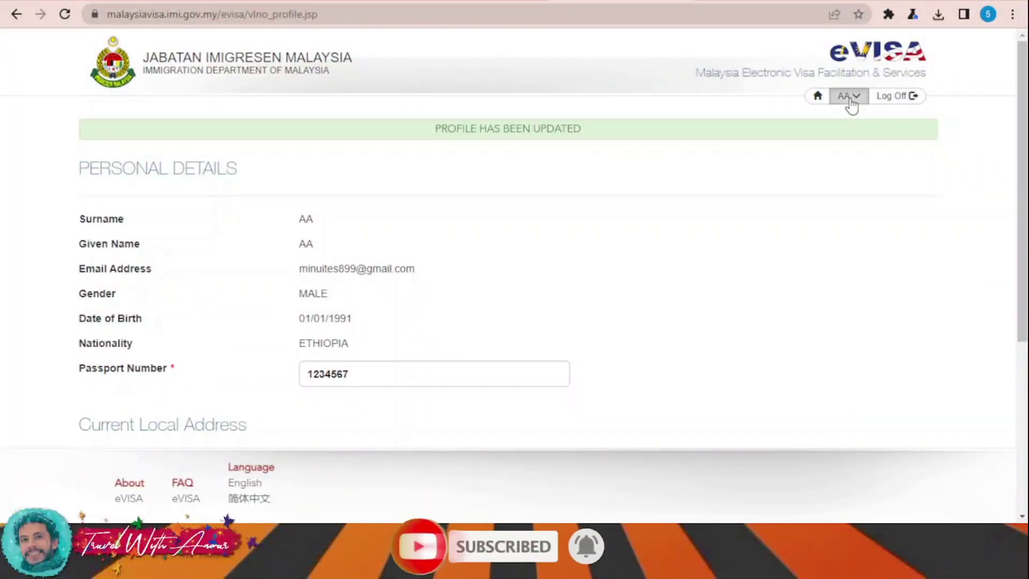
# Return to My Profile from the AA user menu and scroll down the page.
pyautogui.click(849, 97)
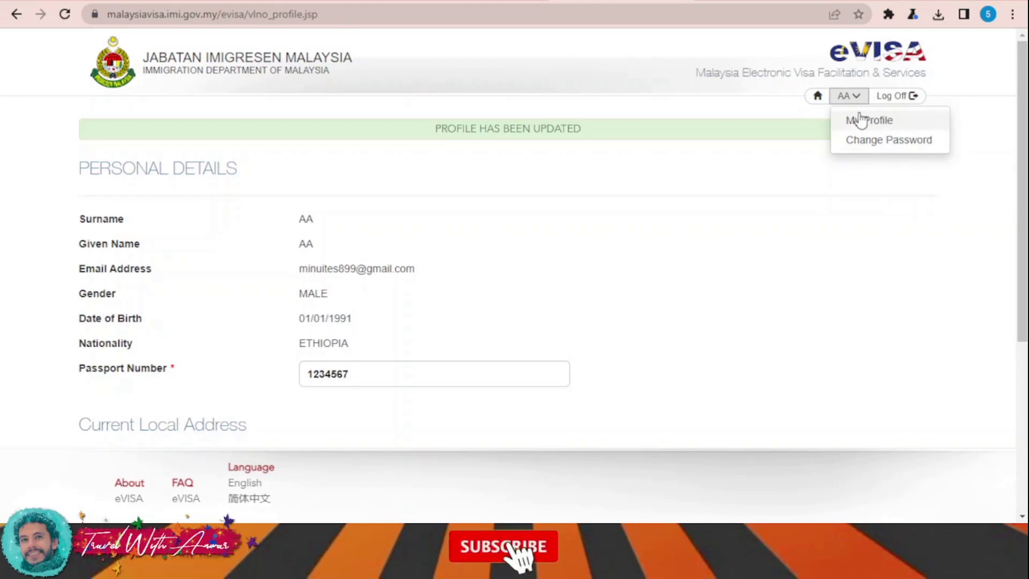
pyautogui.click(863, 120)
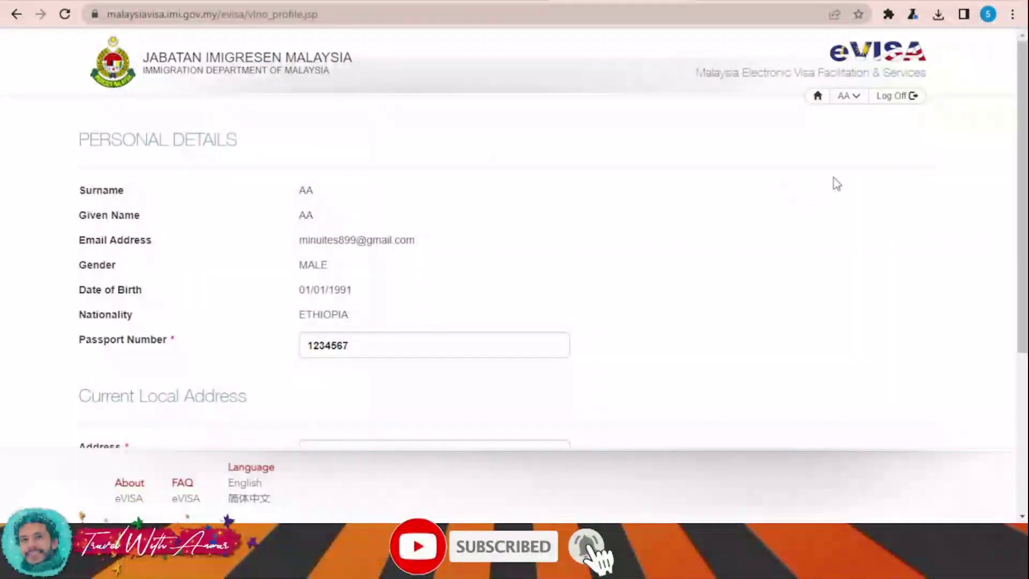
pyautogui.scroll(-5, 836, 183)
pyautogui.scroll(-1, 838, 183)
# Start a new application from HOME, choose Tourist eVISA, and accept the single-journey alert.
pyautogui.click(92, 414)
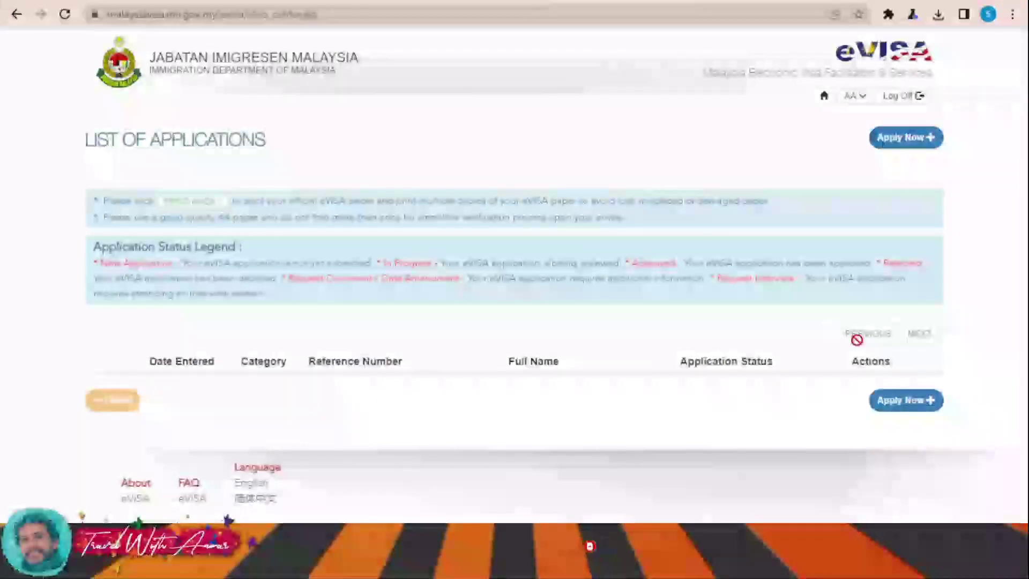
pyautogui.click(920, 402)
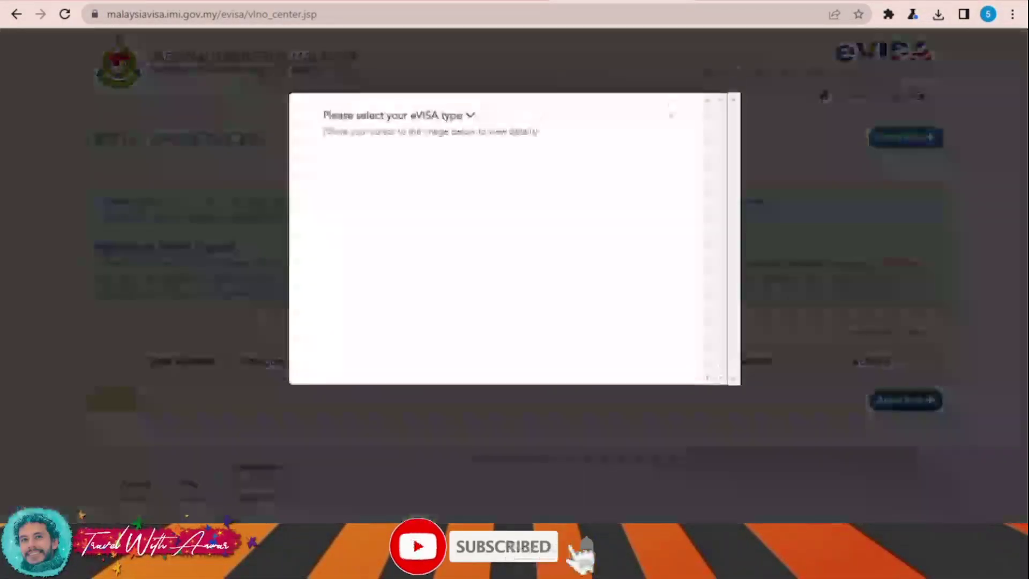
pyautogui.moveTo(642, 295)
pyautogui.scroll(-1, 716, 264)
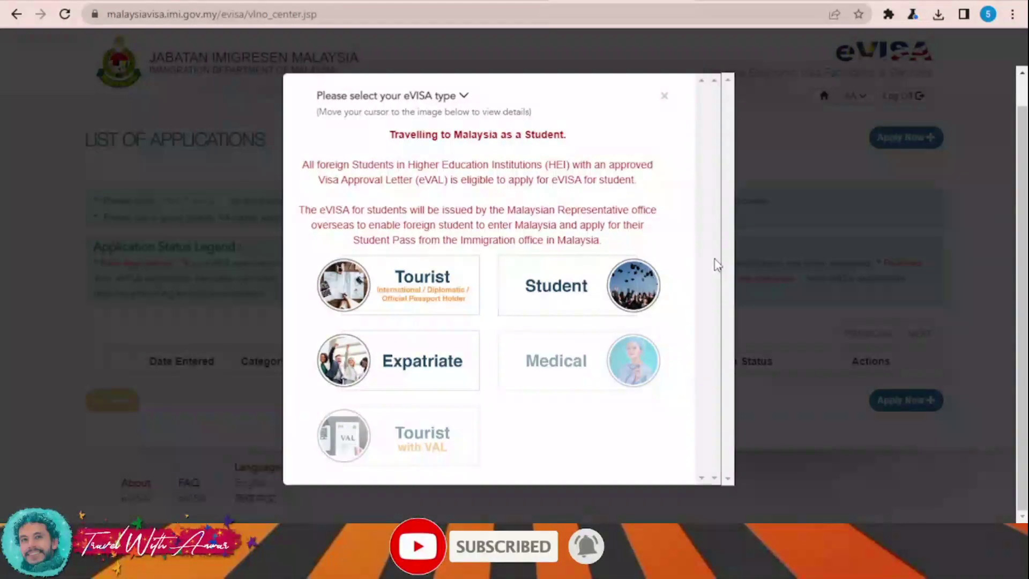
pyautogui.scroll(1, 482, 316)
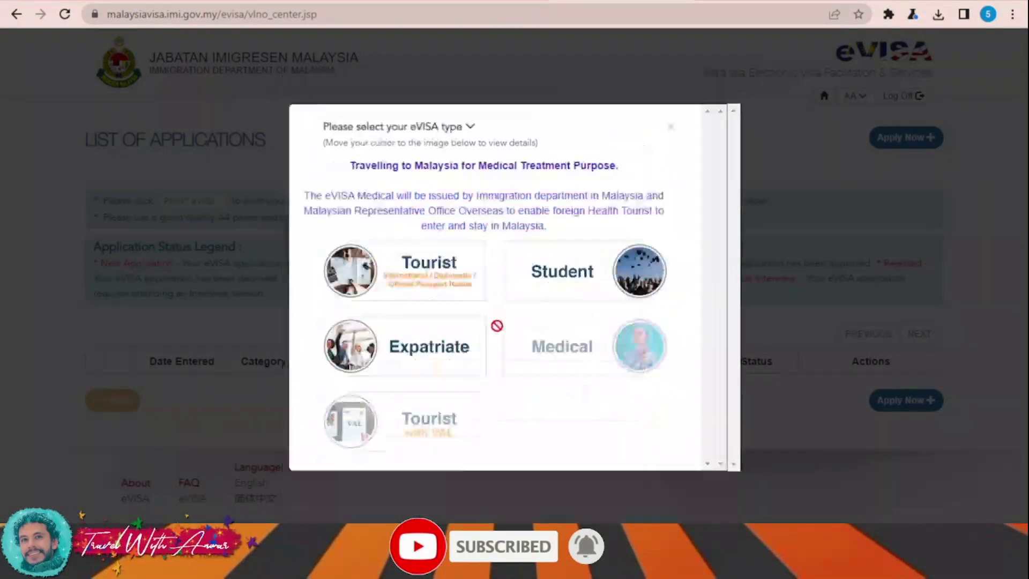
pyautogui.moveTo(414, 338)
pyautogui.scroll(-2, 411, 369)
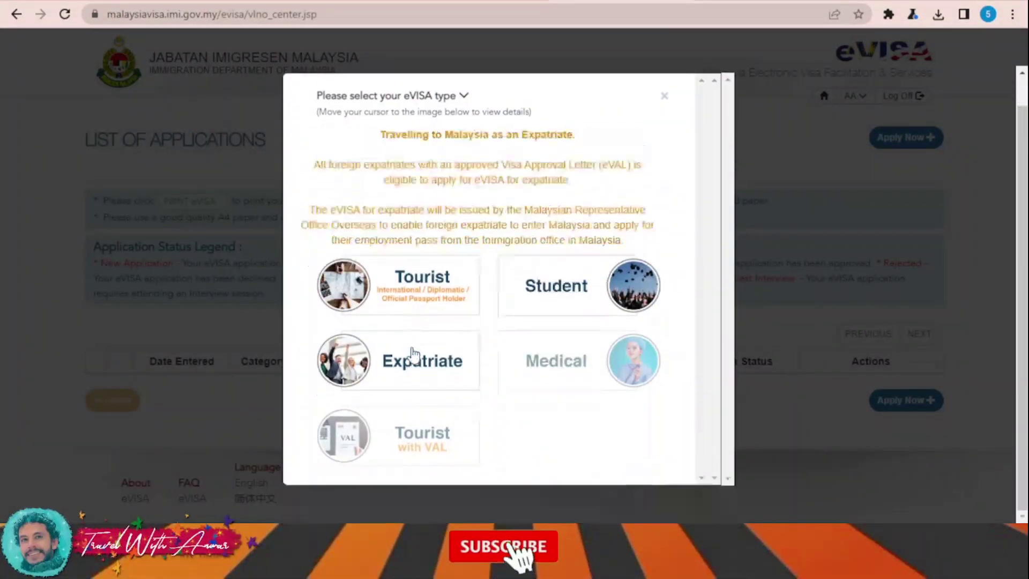
pyautogui.scroll(1, 393, 306)
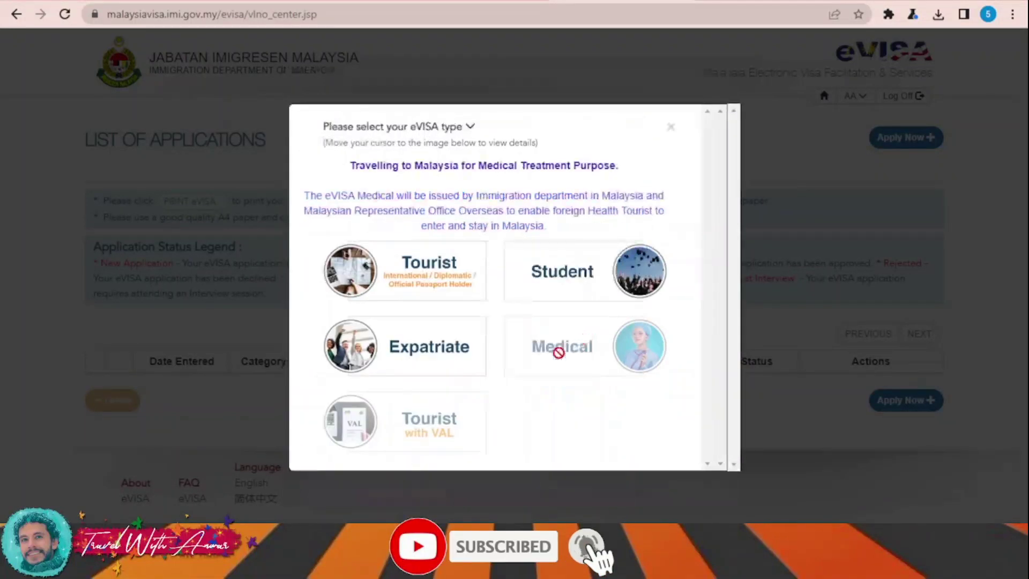
pyautogui.click(384, 348)
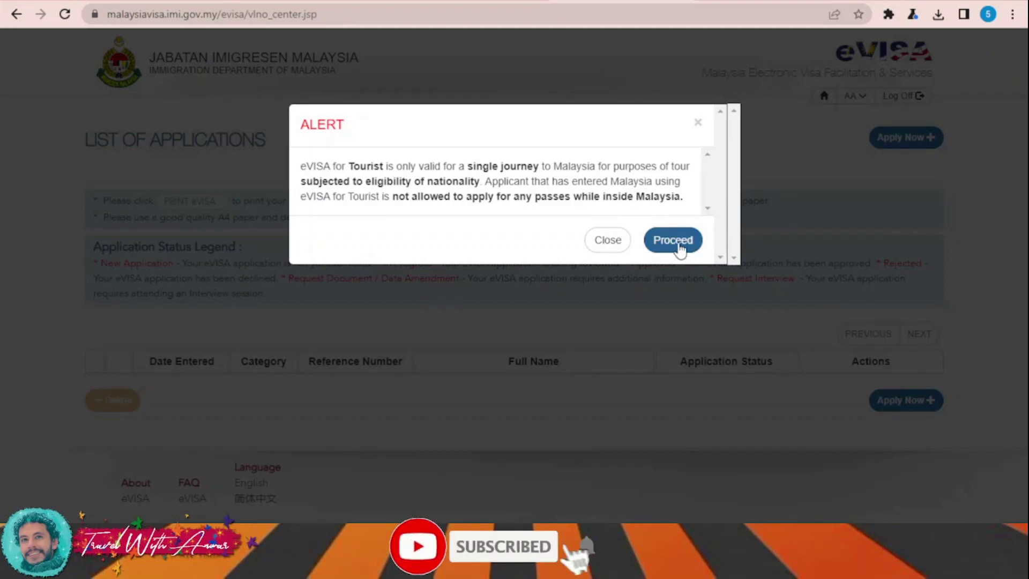
pyautogui.click(673, 240)
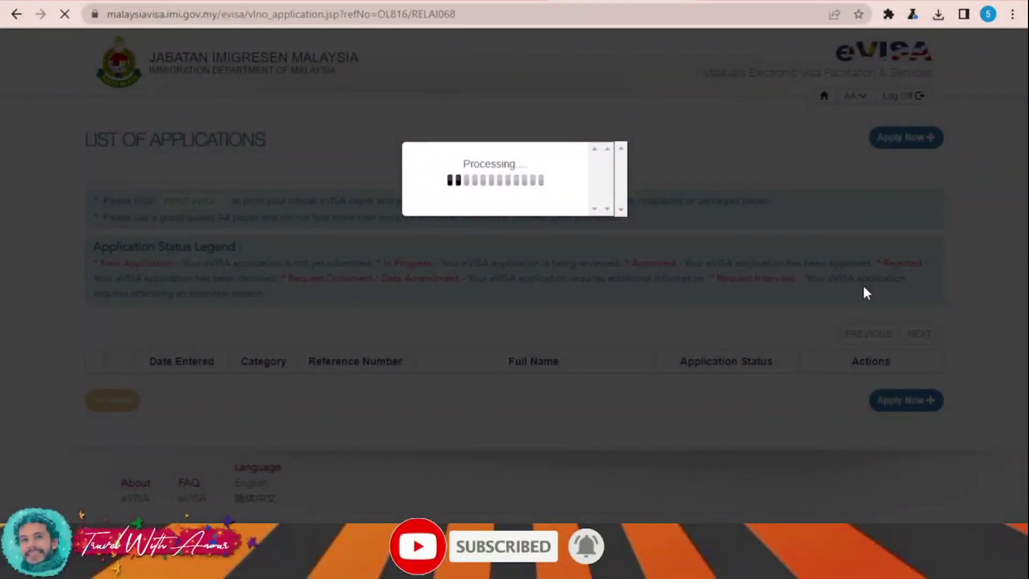
# Upload Pic-Proff.jpg as the applicant's photo.
pyautogui.scroll(-2, 863, 291)
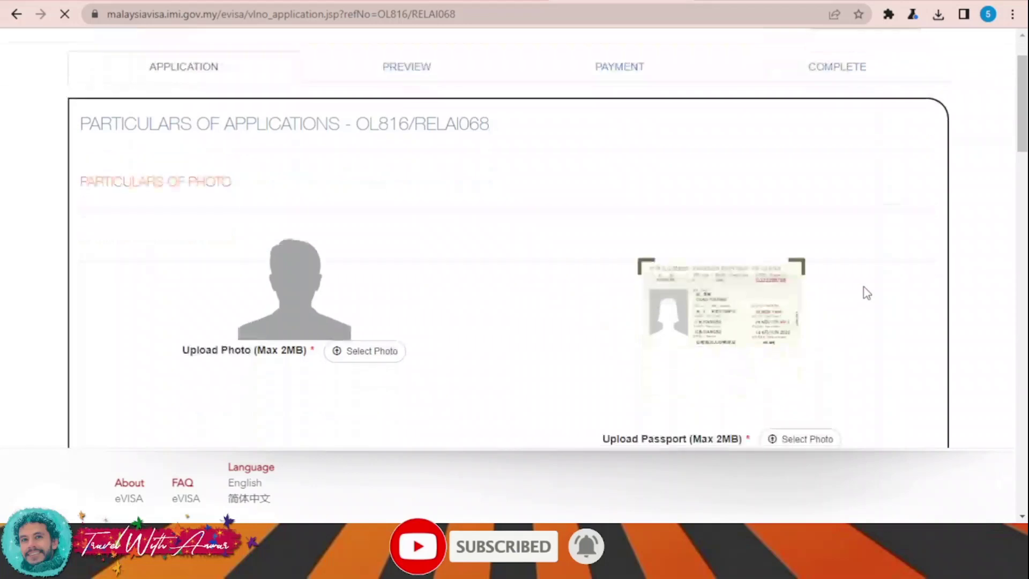
pyautogui.scroll(-1, 416, 287)
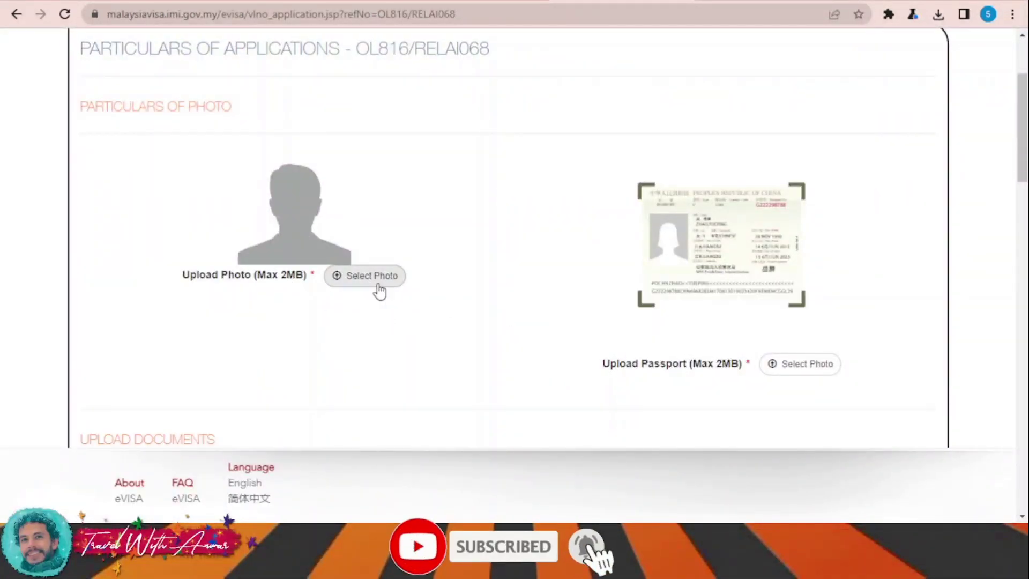
pyautogui.click(381, 282)
pyautogui.scroll(-10, 610, 338)
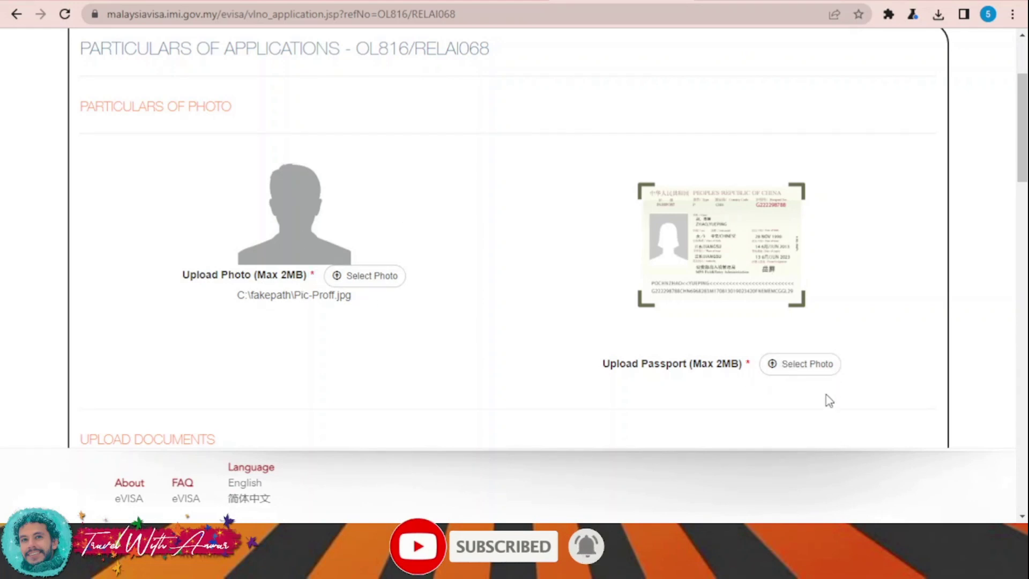
# Upload 300px.jpg as the passport first-page image.
pyautogui.click(823, 373)
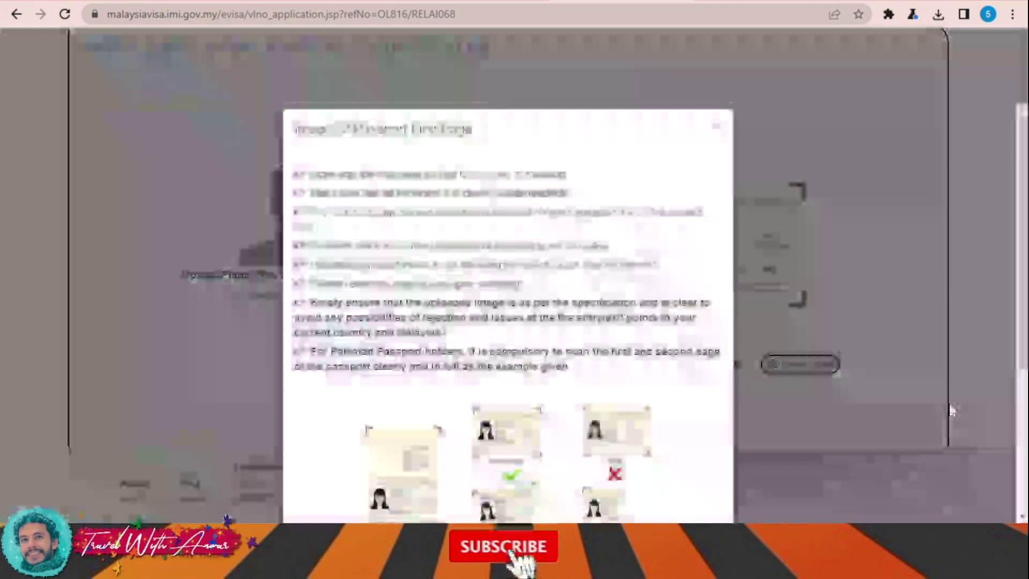
pyautogui.scroll(-3, 570, 324)
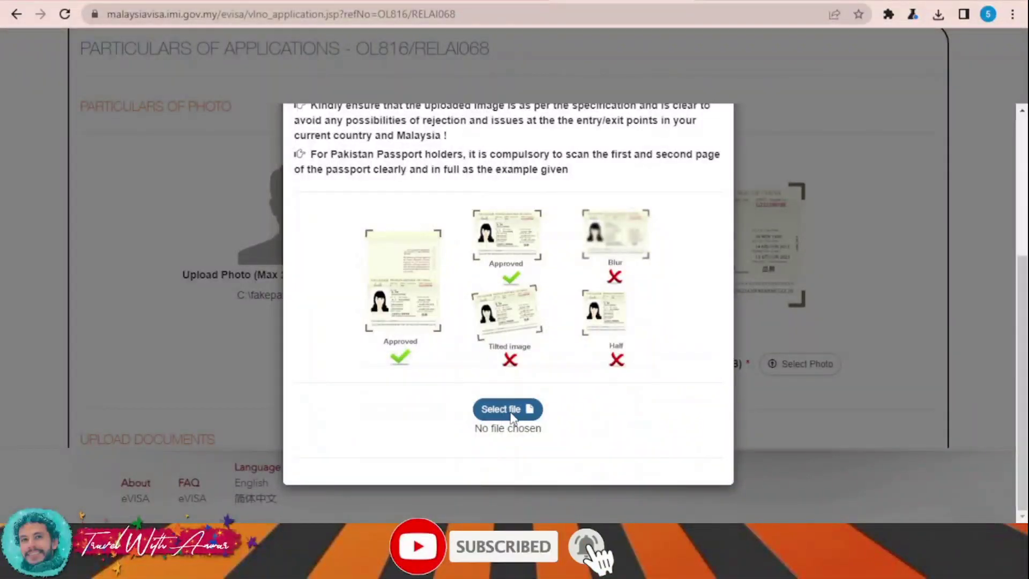
pyautogui.click(516, 410)
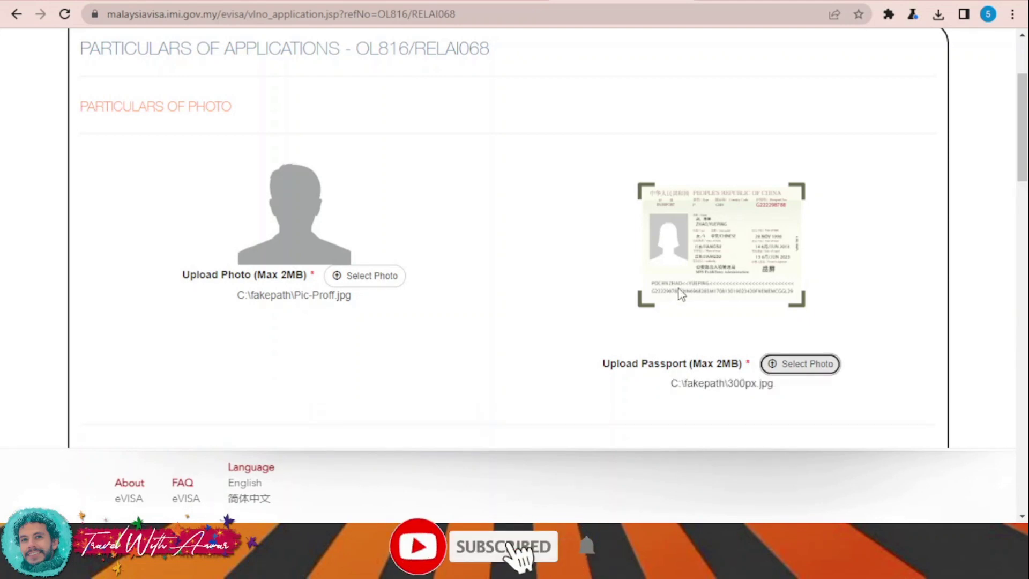
pyautogui.scroll(-5, 677, 366)
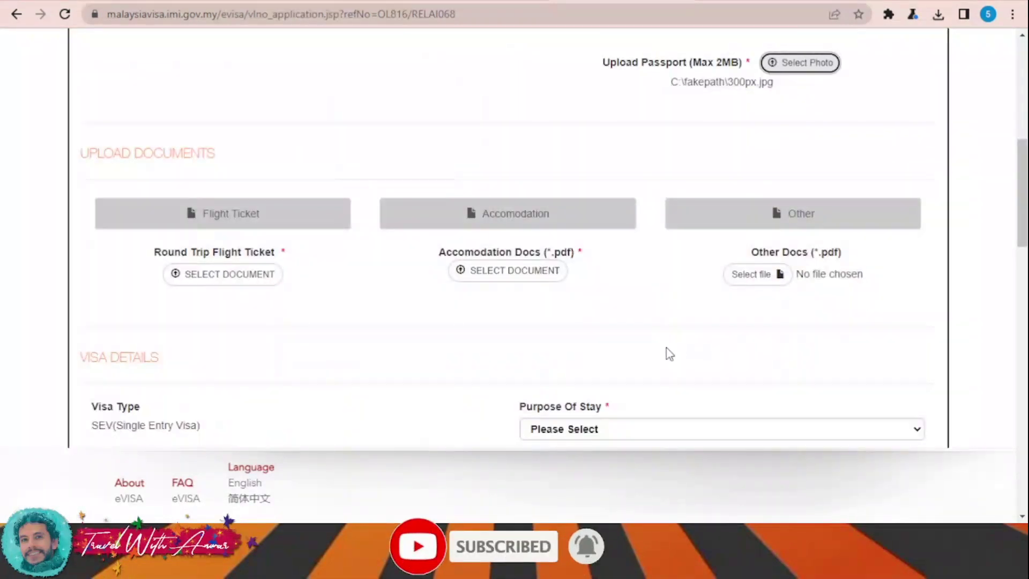
# Attach eeee.pdf as the round trip flight ticket.
pyautogui.scroll(7, 666, 347)
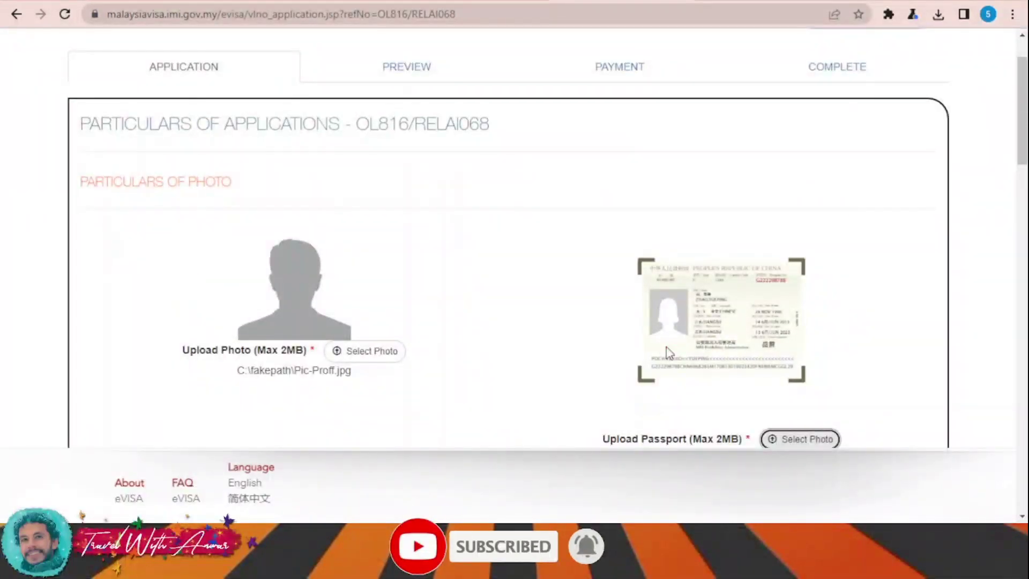
pyautogui.scroll(-5, 668, 351)
pyautogui.click(220, 354)
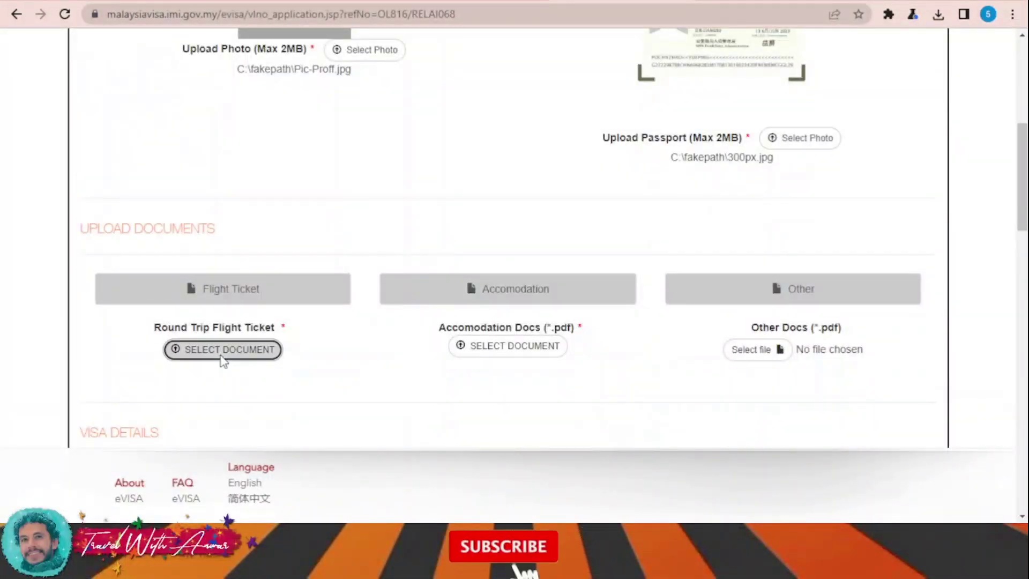
pyautogui.click(522, 398)
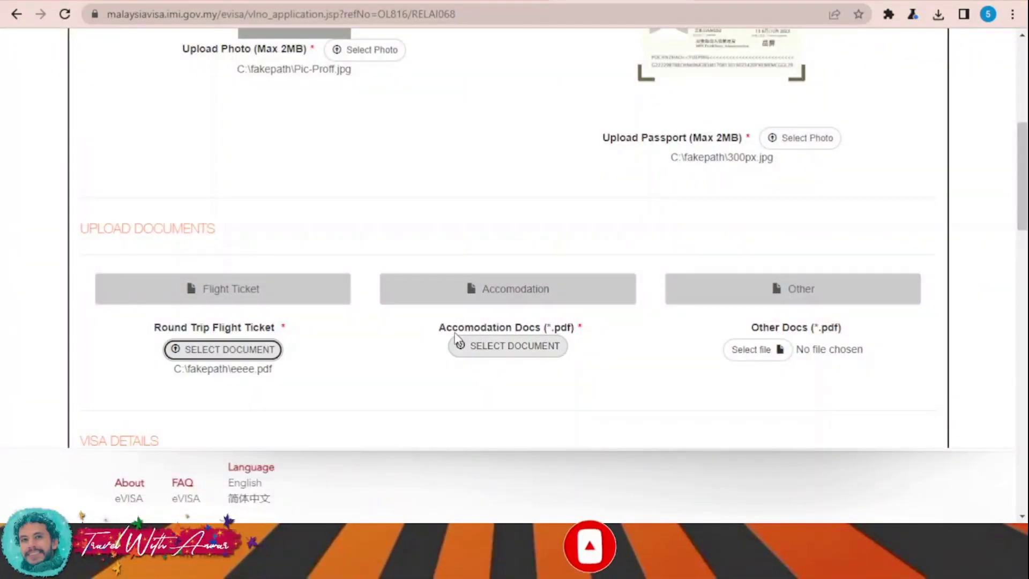
# Attach Ticket.pdf as the accommodation document.
pyautogui.click(534, 351)
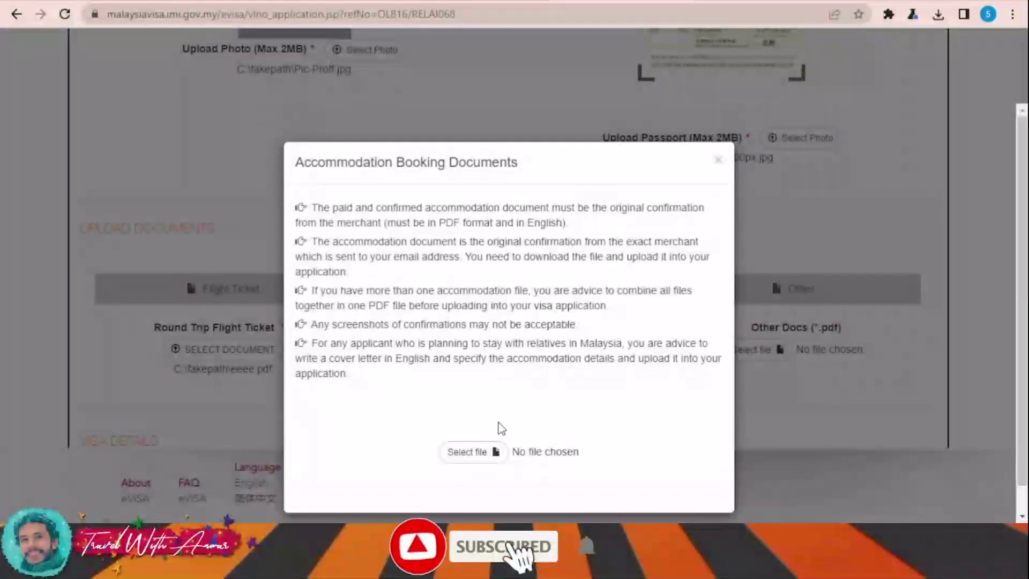
pyautogui.click(486, 453)
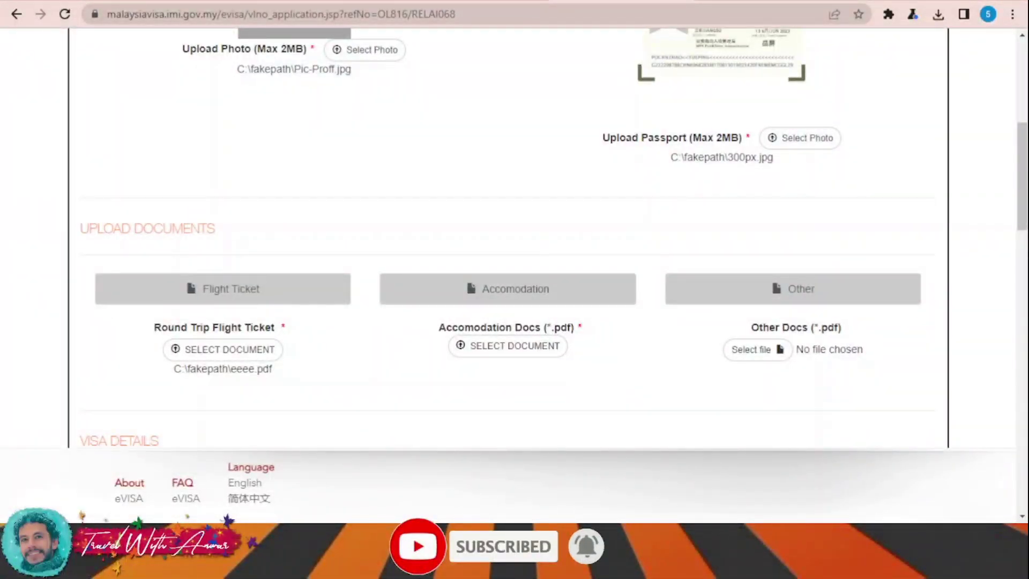
pyautogui.scroll(-2, 800, 366)
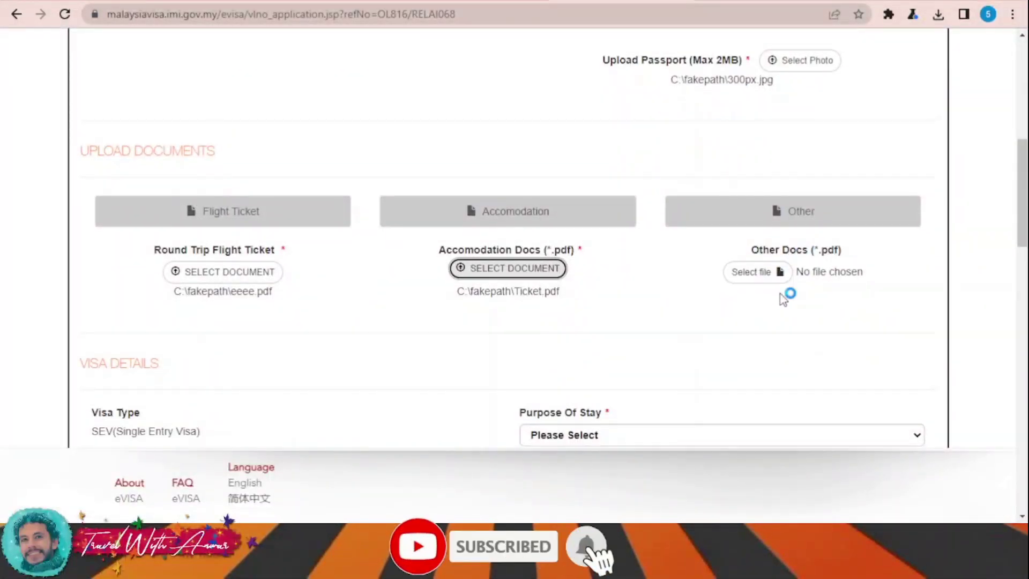
# Set the purpose of stay to TOUR.
pyautogui.scroll(-5, 780, 293)
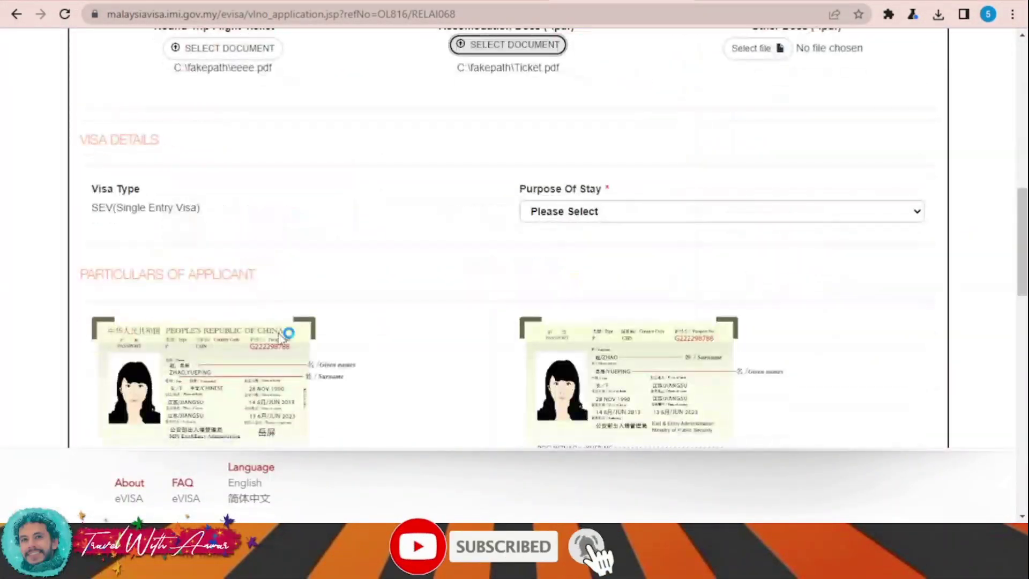
pyautogui.click(662, 221)
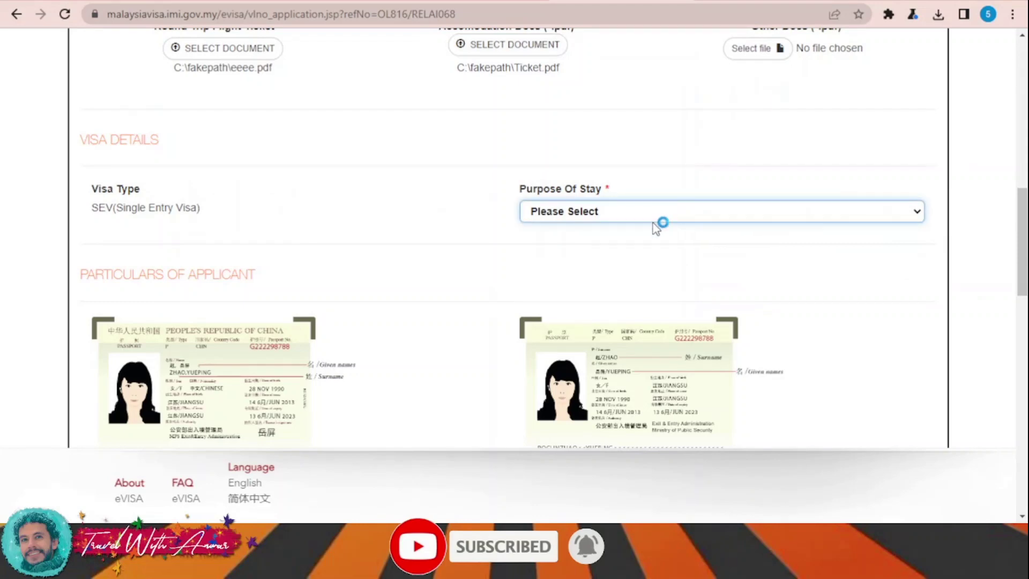
pyautogui.click(632, 268)
pyautogui.scroll(-5, 354, 241)
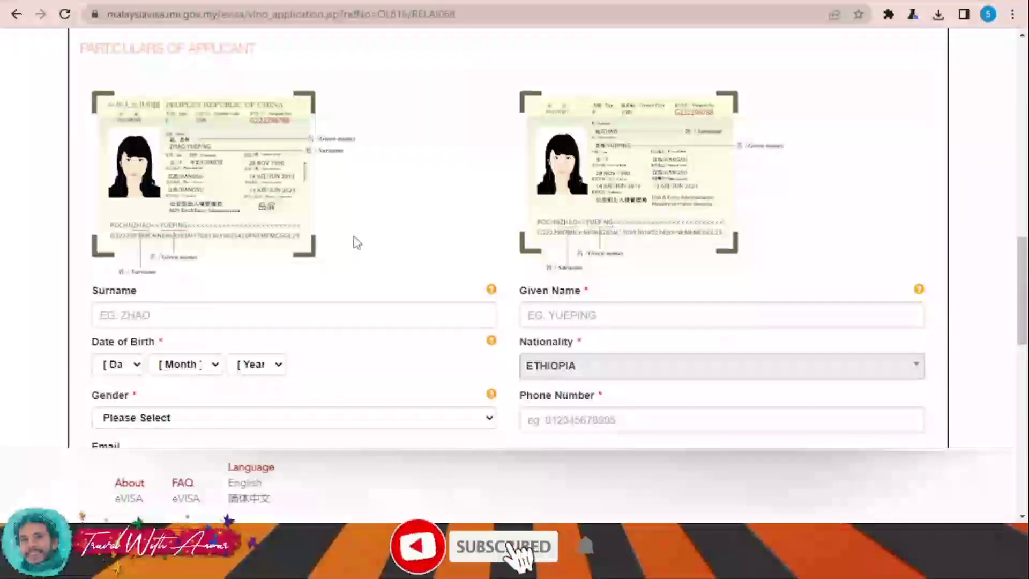
pyautogui.scroll(-2, 321, 241)
# Fill in the surname and given name AA, with birth date 1 January 1991.
pyautogui.click(195, 243)
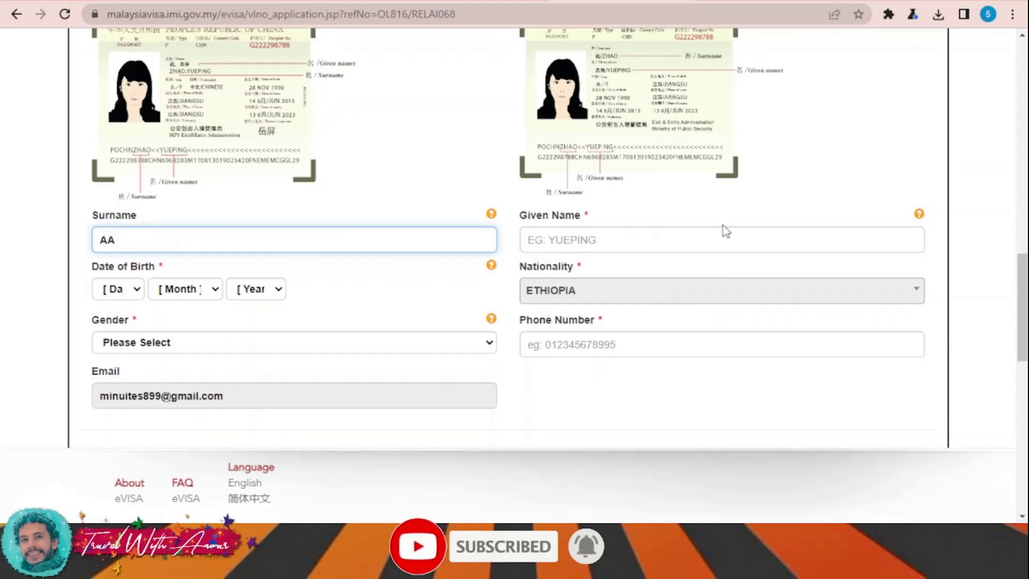
pyautogui.click(646, 246)
pyautogui.write('AA')
pyautogui.click(137, 288)
pyautogui.click(117, 33)
pyautogui.press('Tab')
pyautogui.press('Tab')
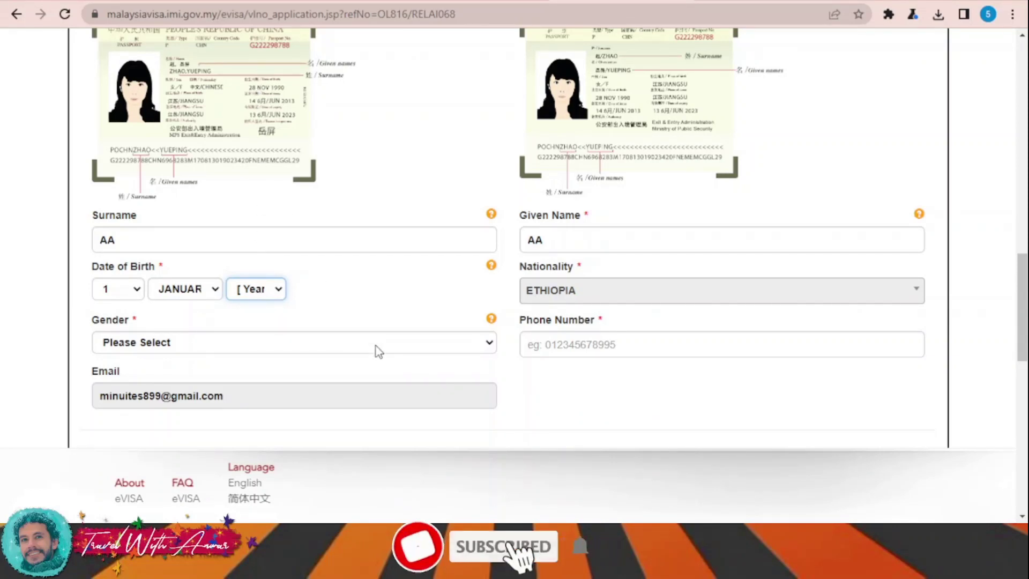
pyautogui.write('1991')
pyautogui.scroll(-1, 524, 292)
# Choose MALE as gender and enter the applicant's phone number.
pyautogui.press('Tab')
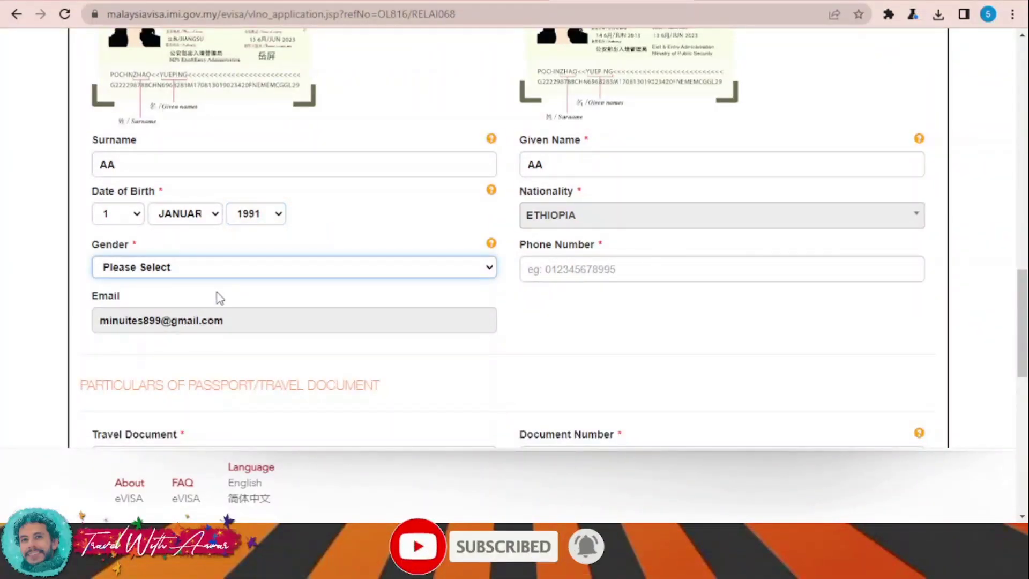
pyautogui.click(547, 271)
pyautogui.write('12345678910')
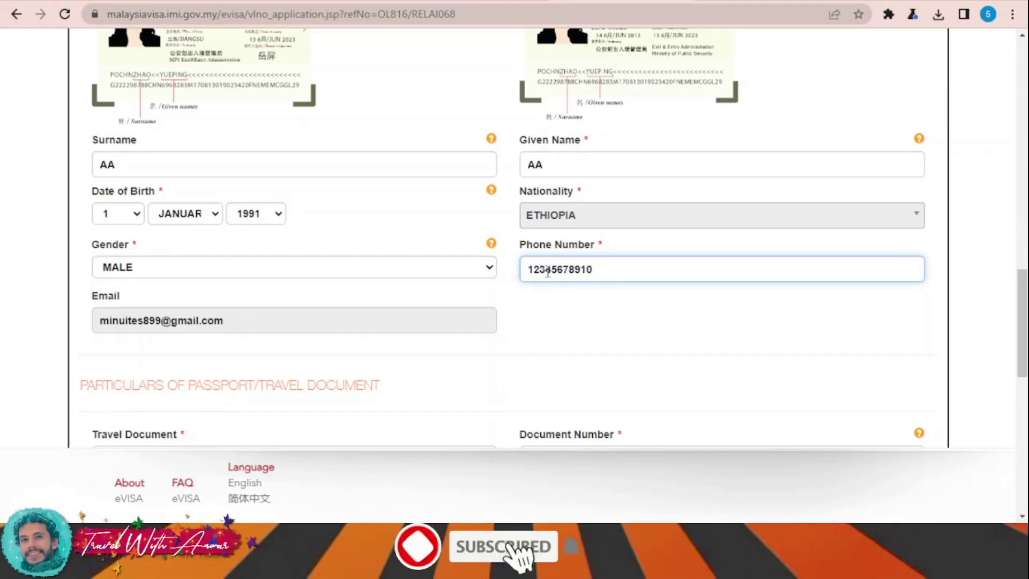
# Set the travel document type to INTERNATIONAL PASSPORT and enter the passport number.
pyautogui.scroll(-3, 569, 304)
pyautogui.scroll(-1, 436, 299)
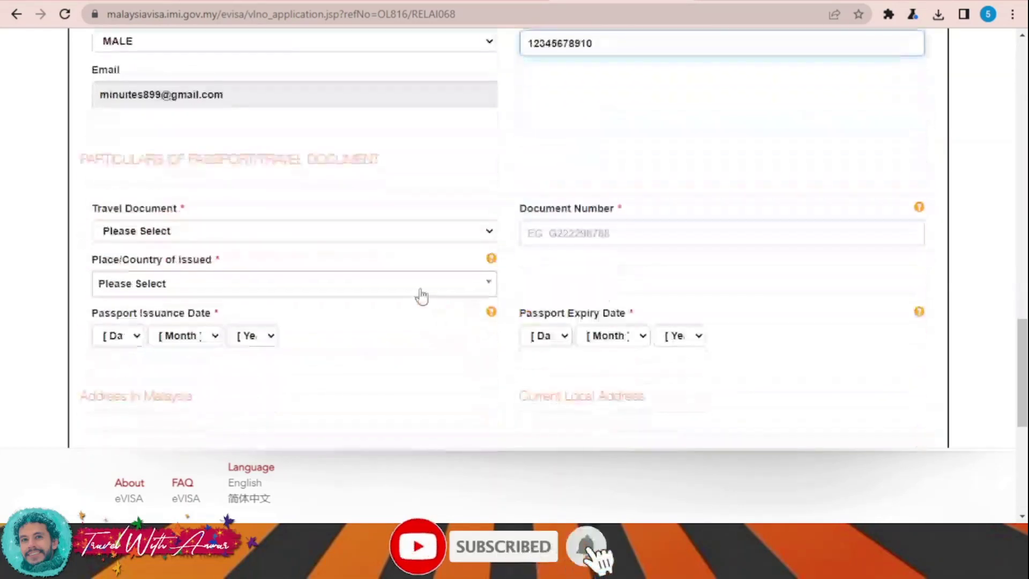
pyautogui.click(214, 241)
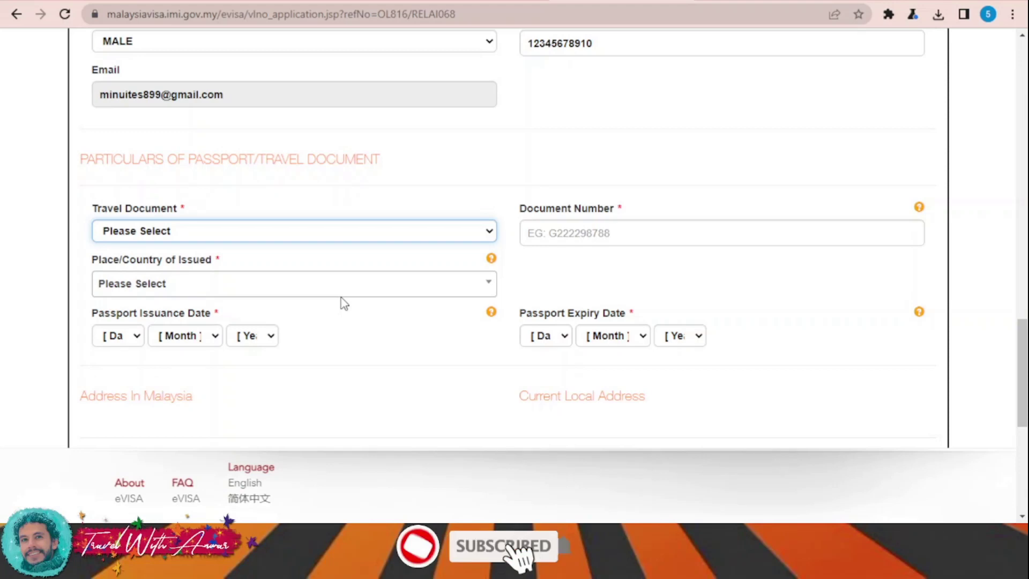
pyautogui.press('Down')
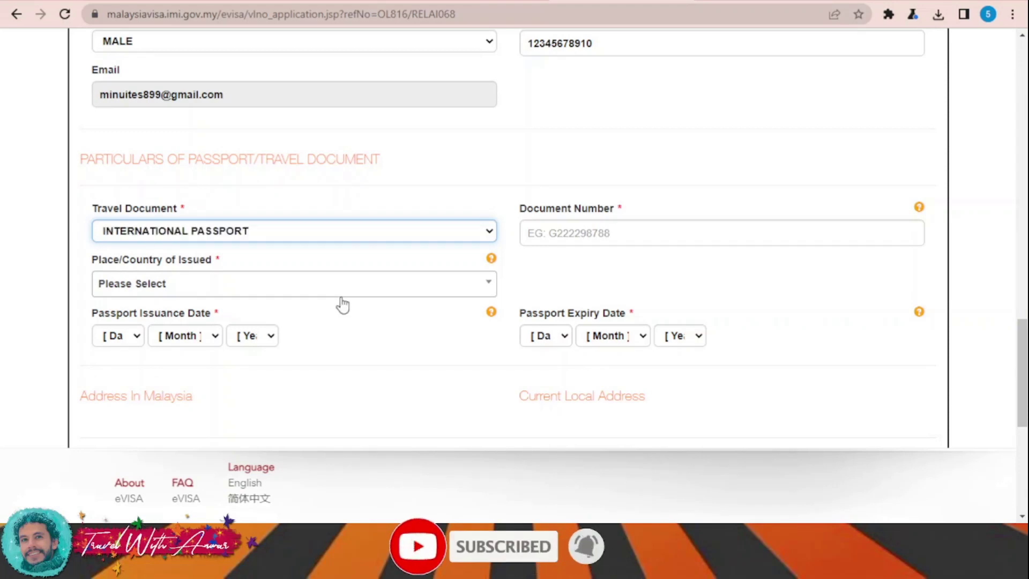
pyautogui.click(615, 235)
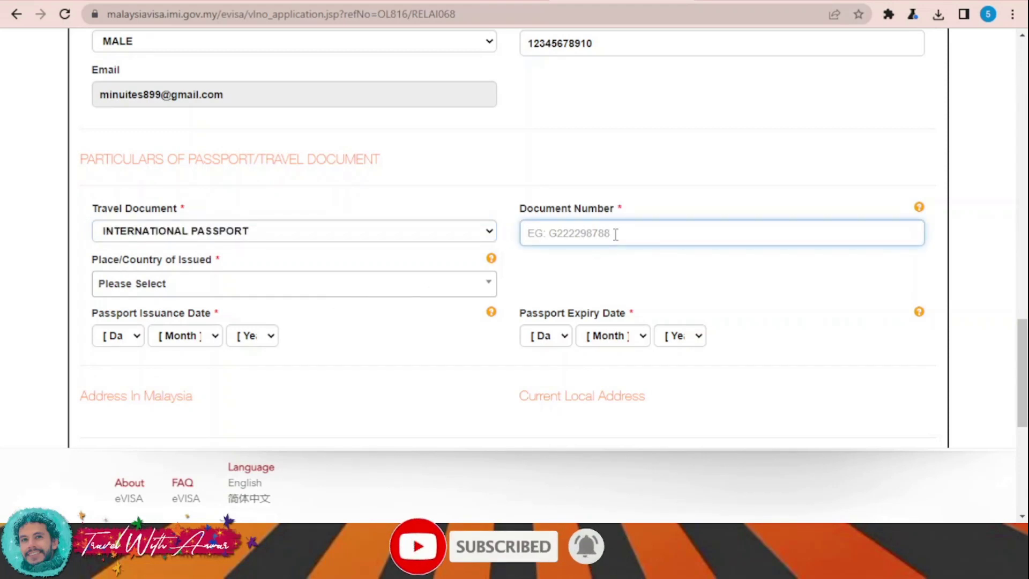
pyautogui.write('12')
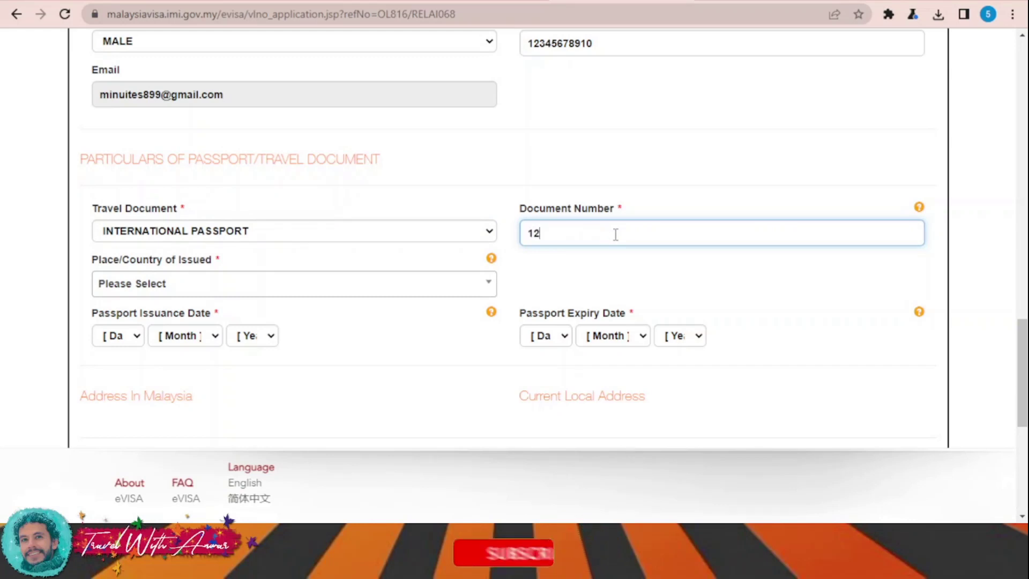
pyautogui.write('34567')
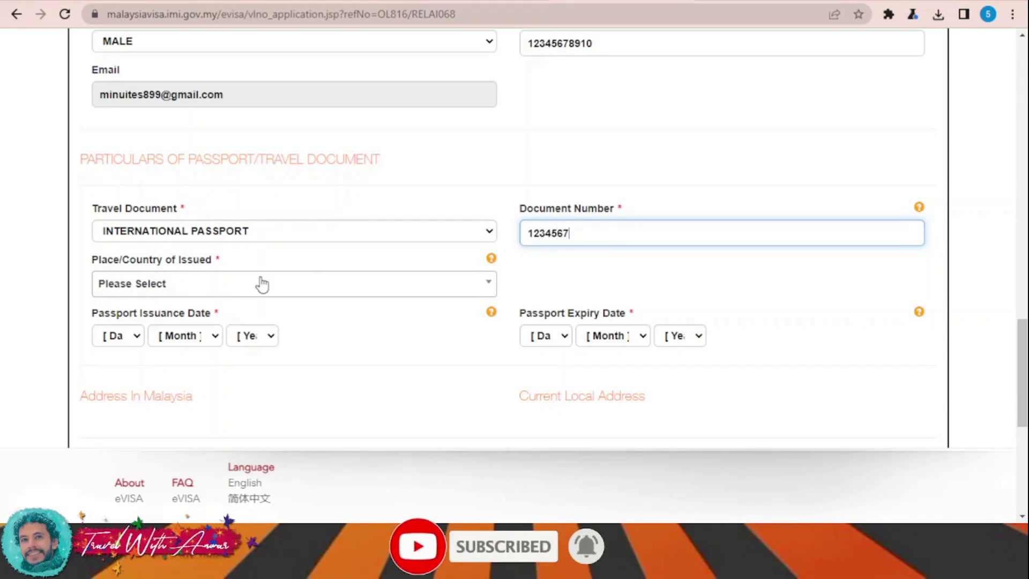
# Choose ETHIOPIA as the passport's issuing country.
pyautogui.click(386, 284)
pyautogui.click(388, 285)
pyautogui.click(363, 294)
pyautogui.write('eth')
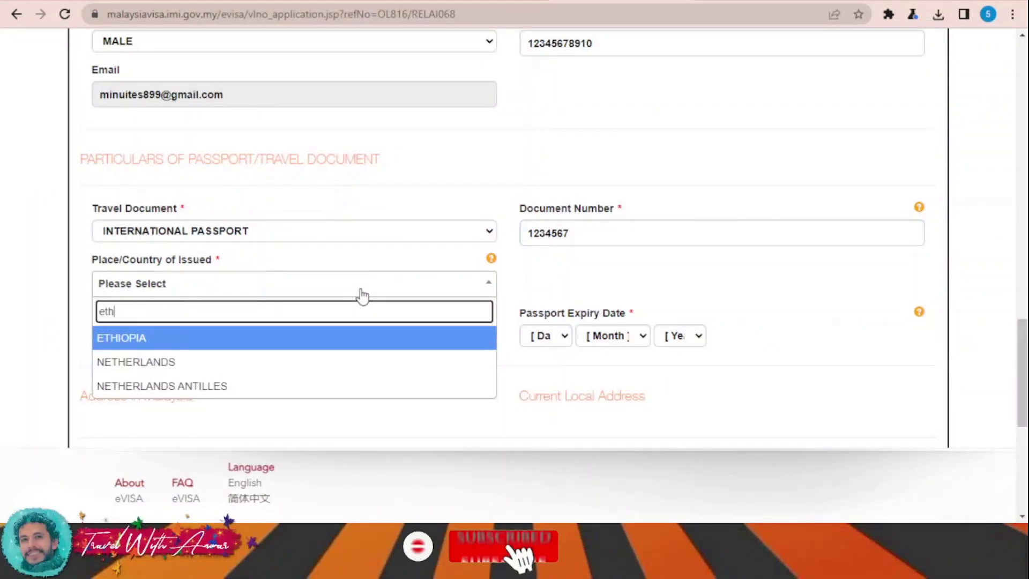
pyautogui.click(360, 339)
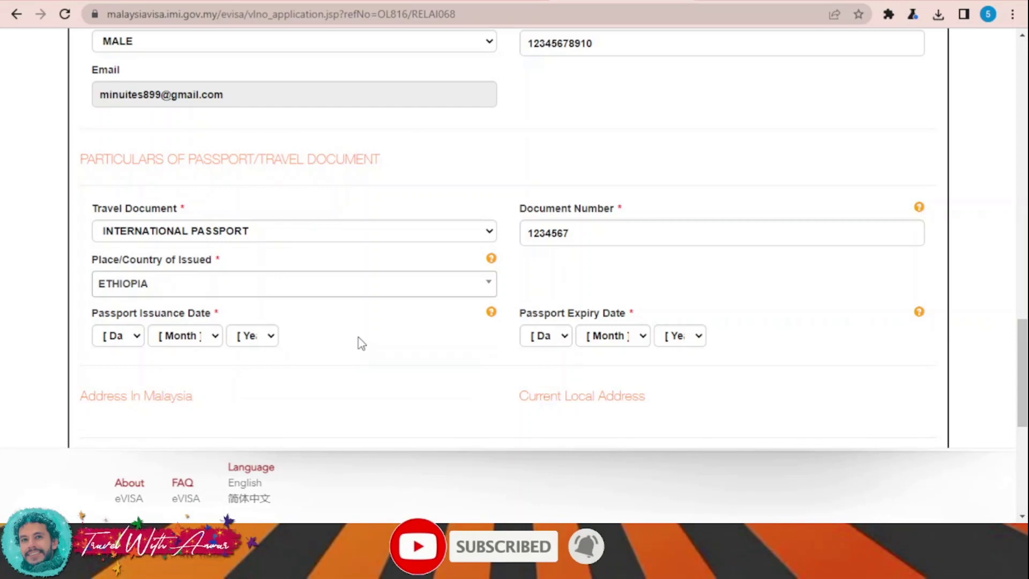
# Set the passport issuance date to 1 January and the expiry day and month to 1 January.
pyautogui.scroll(-2, 361, 342)
pyautogui.click(126, 262)
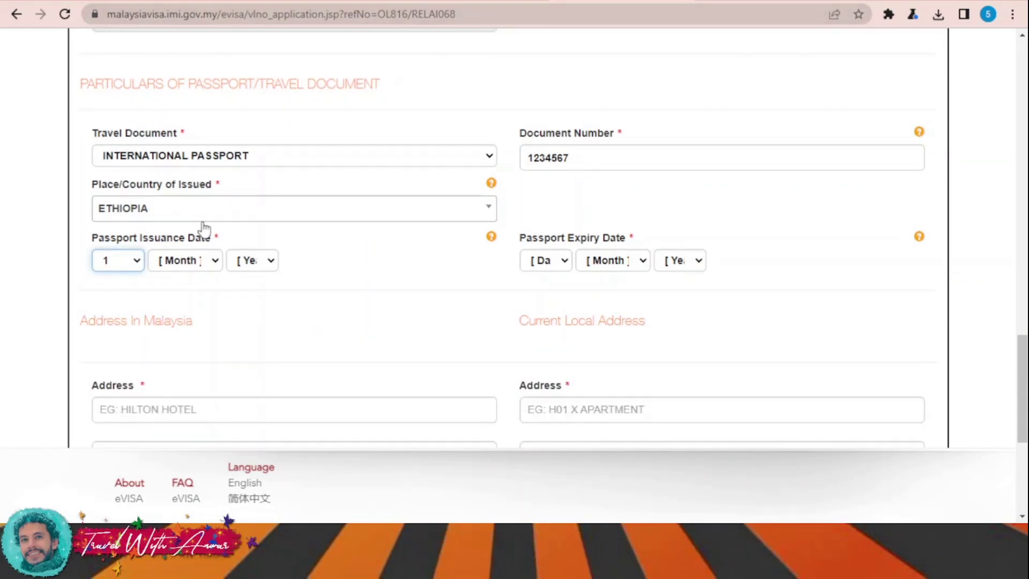
pyautogui.click(203, 260)
pyautogui.click(208, 293)
pyautogui.click(256, 267)
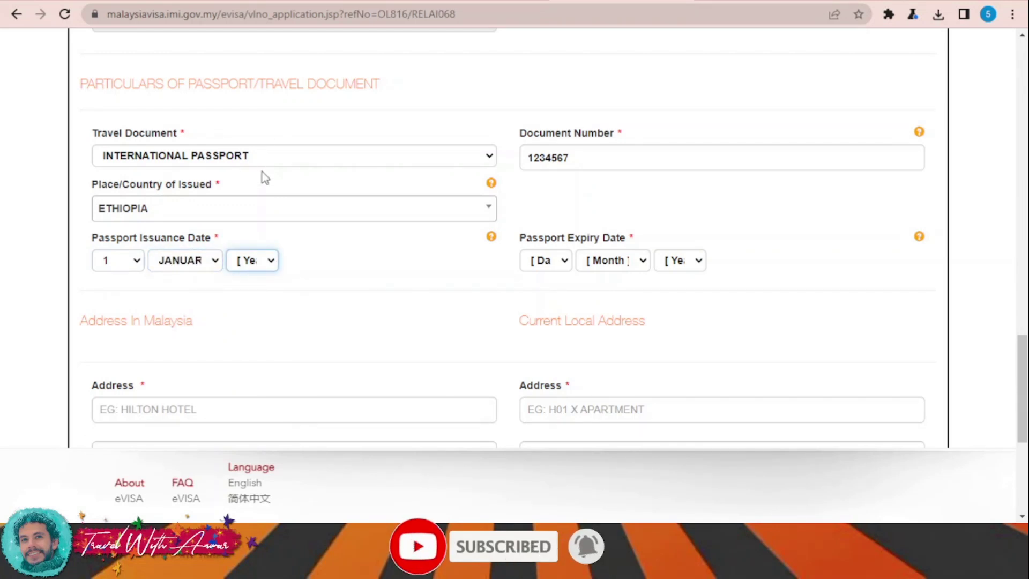
pyautogui.click(256, 246)
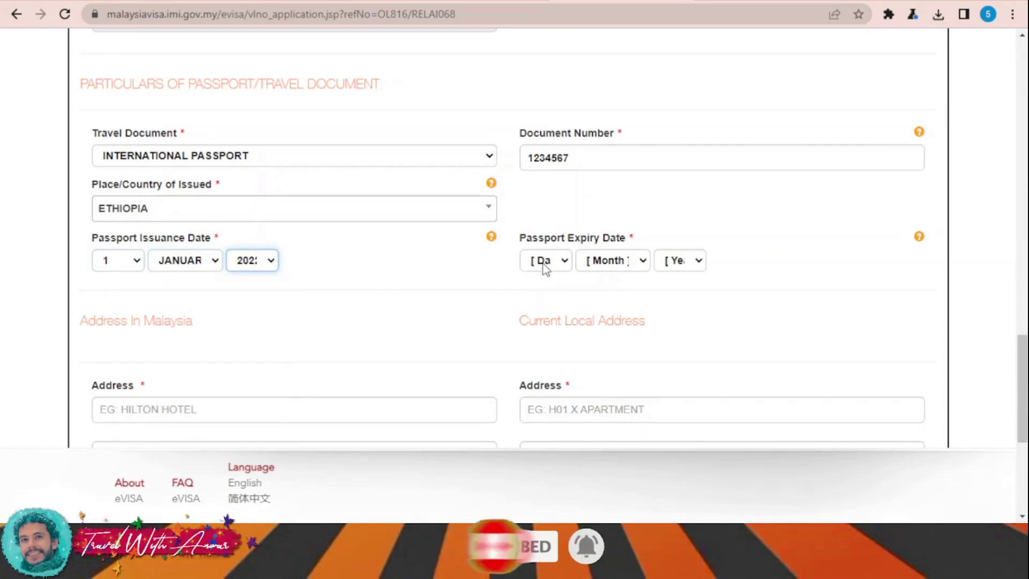
pyautogui.click(547, 265)
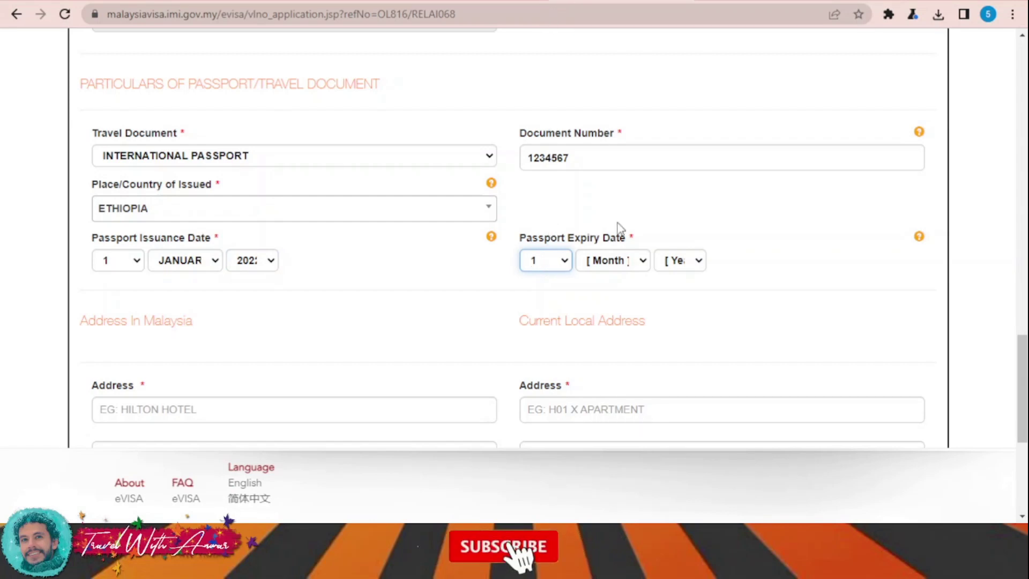
pyautogui.click(621, 262)
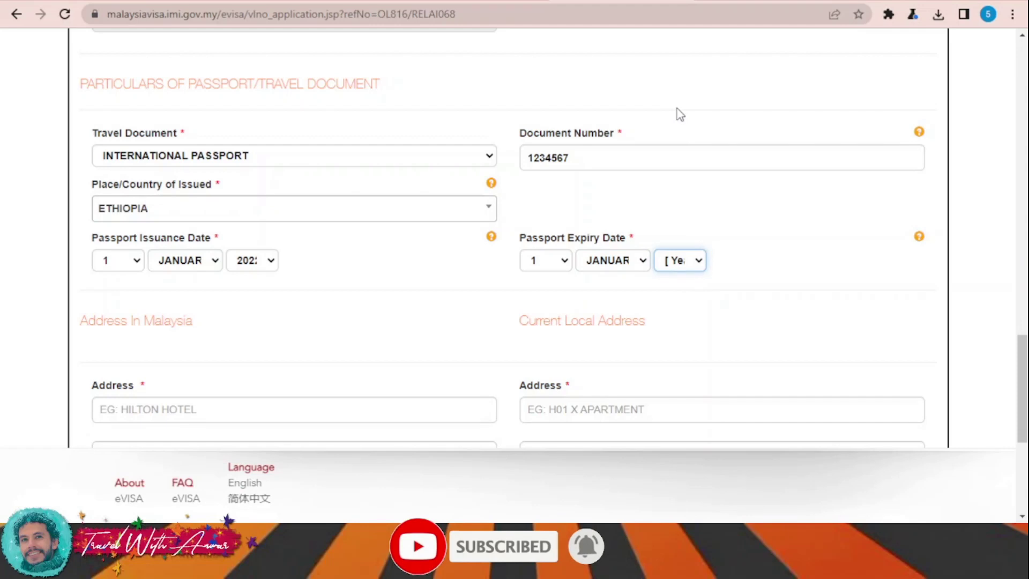
# Set the expiry year to 2031 and enter address AA in both address blocks.
pyautogui.write('2031')
pyautogui.scroll(-3, 400, 232)
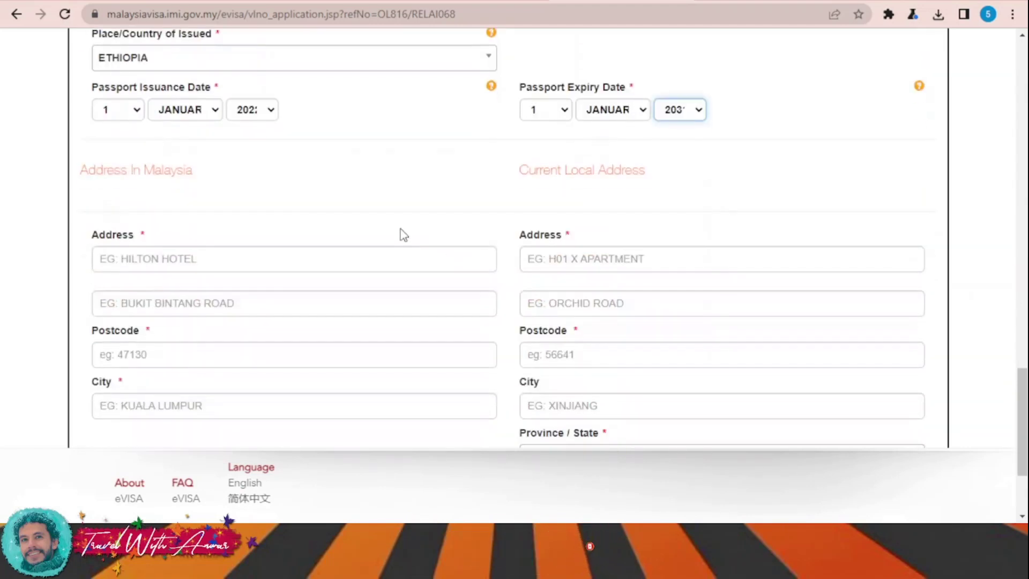
pyautogui.click(173, 265)
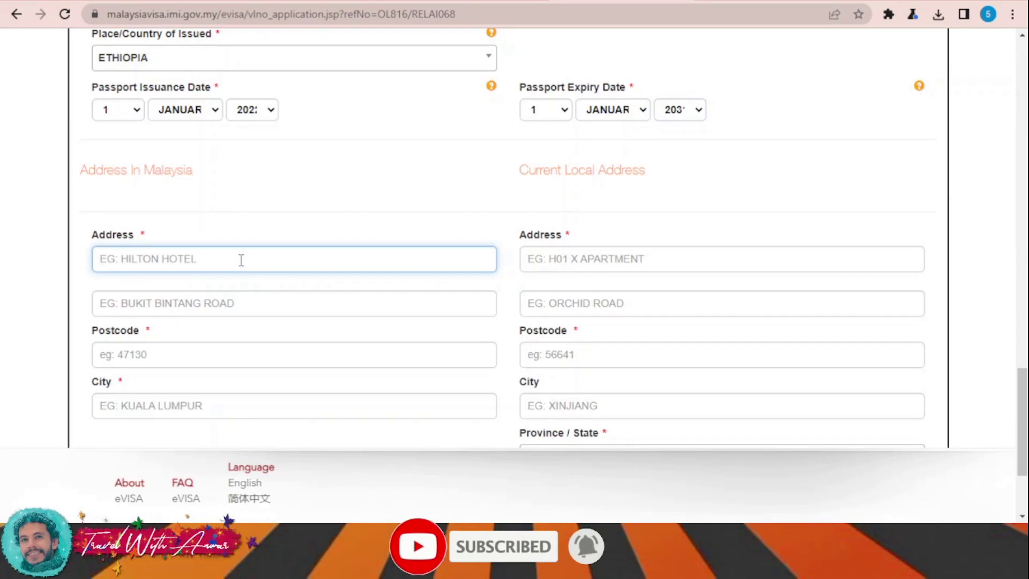
pyautogui.click(617, 255)
pyautogui.write('A')
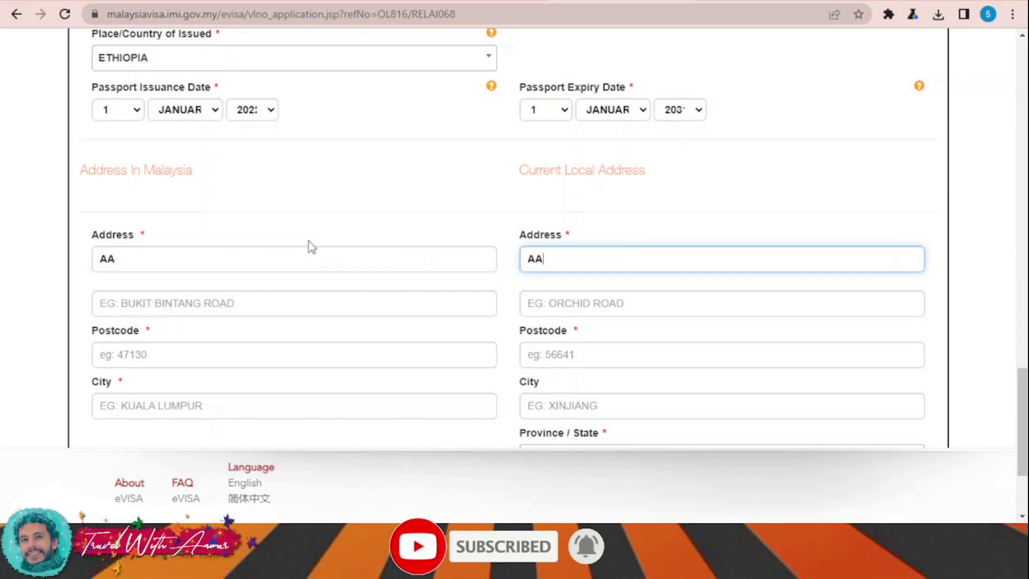
pyautogui.write('A')
pyautogui.scroll(-2, 309, 241)
# Enter postcode 123456 and city AA for both addresses.
pyautogui.click(138, 283)
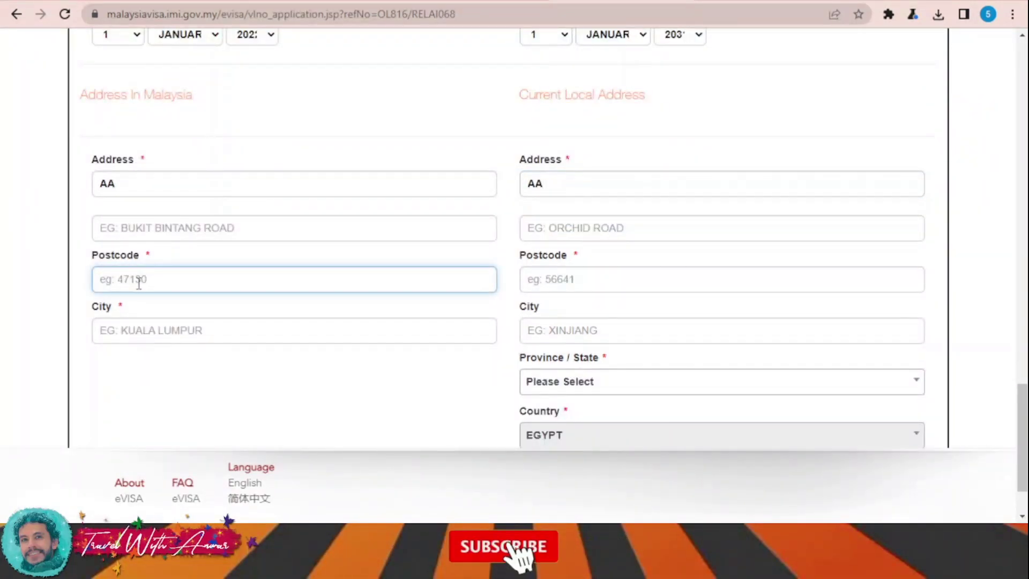
pyautogui.write('123456')
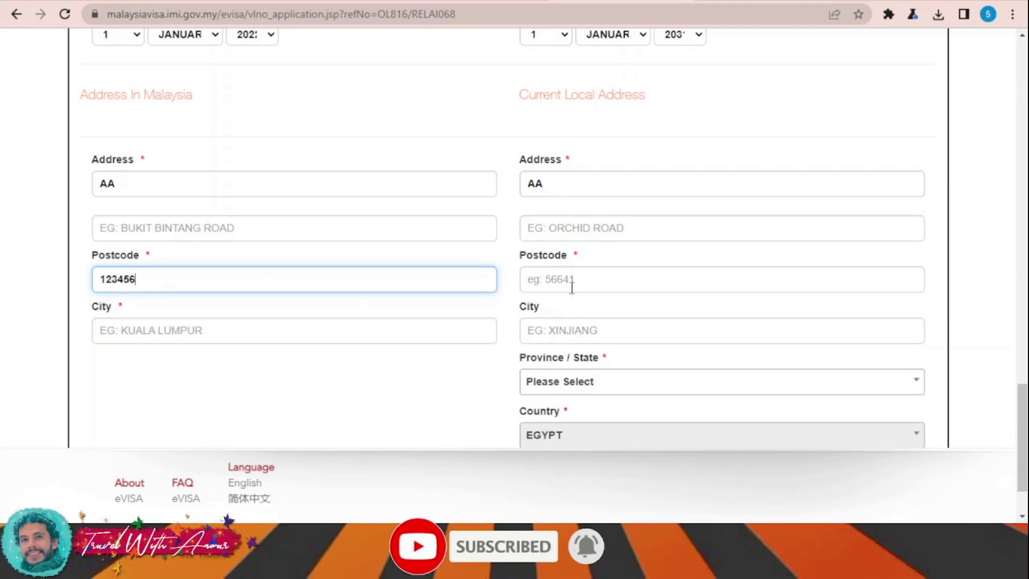
pyautogui.click(571, 287)
pyautogui.write('12345')
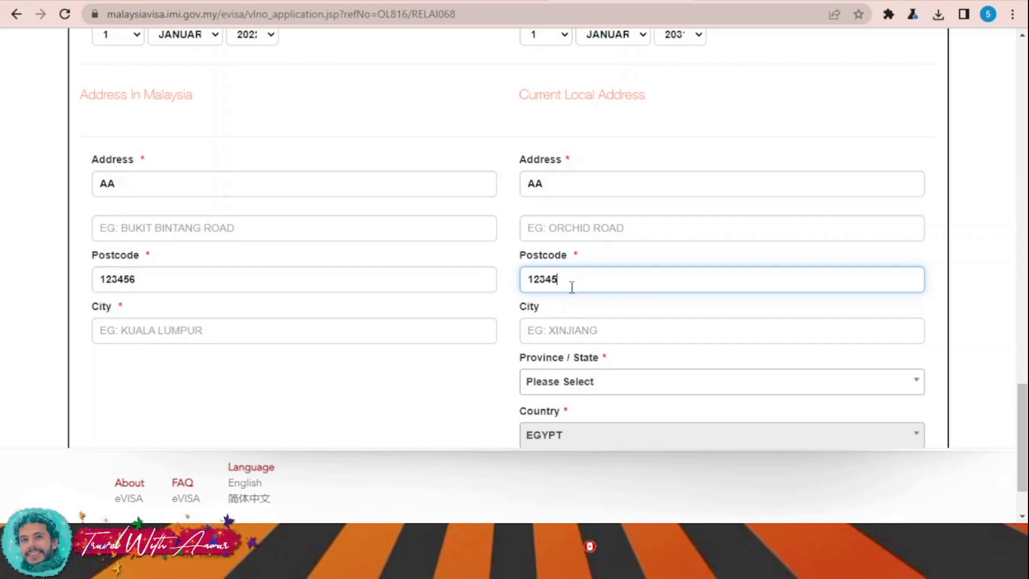
pyautogui.write('6')
pyautogui.click(232, 325)
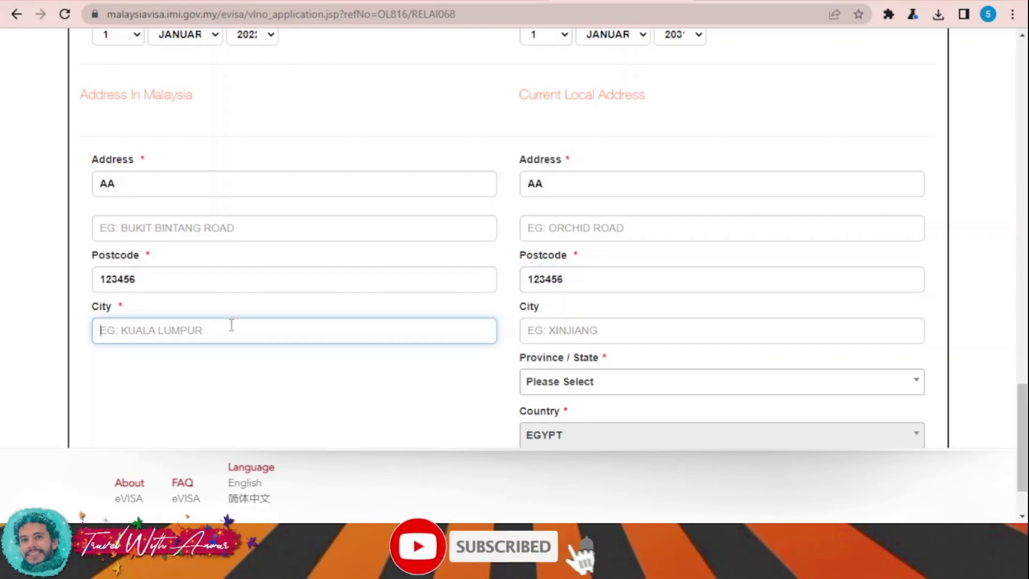
pyautogui.click(640, 328)
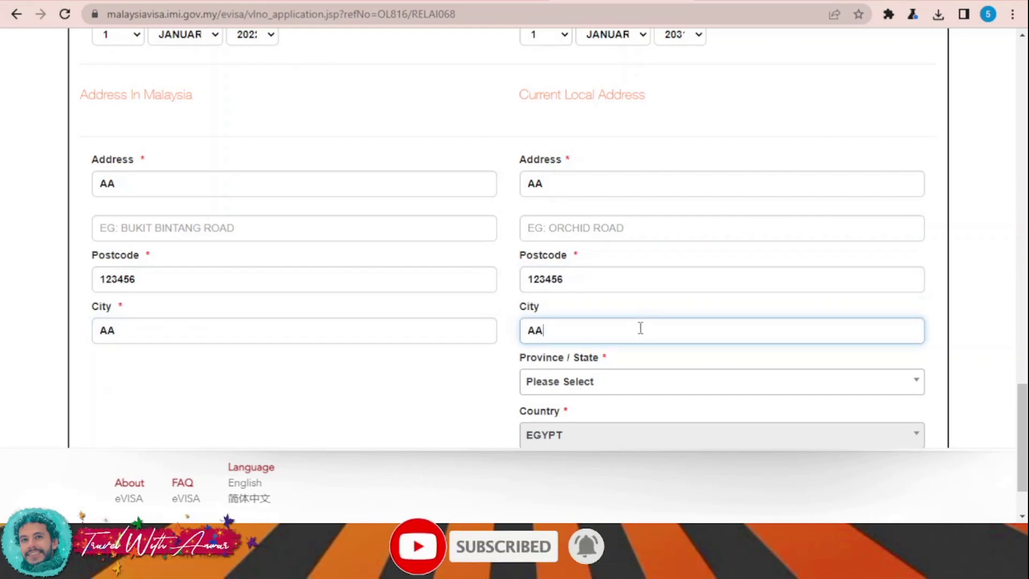
# Choose Cairo as the Egyptian province / state and submit the form with NEXT.
pyautogui.scroll(-2, 589, 321)
pyautogui.click(616, 299)
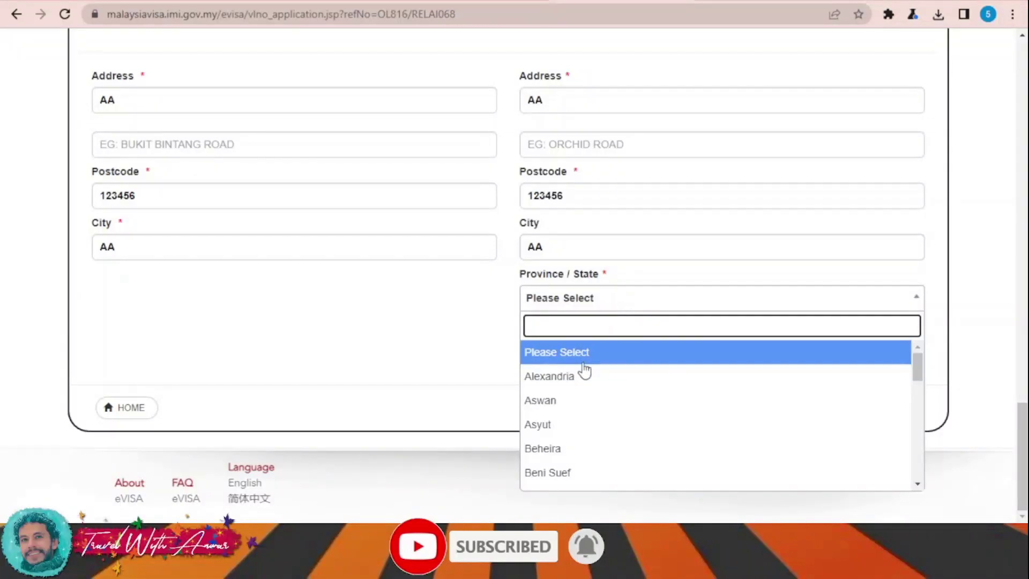
pyautogui.click(618, 313)
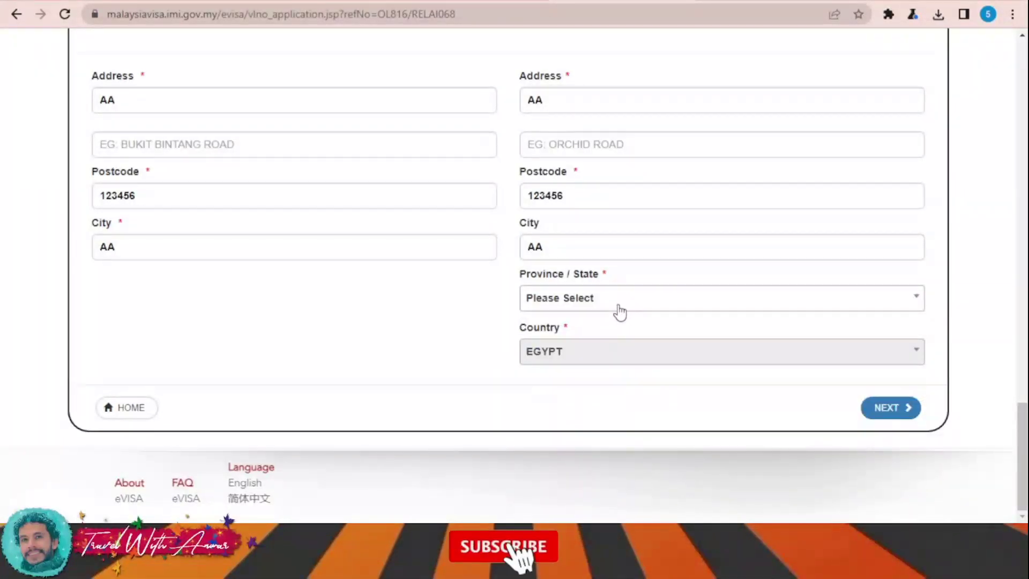
pyautogui.click(618, 308)
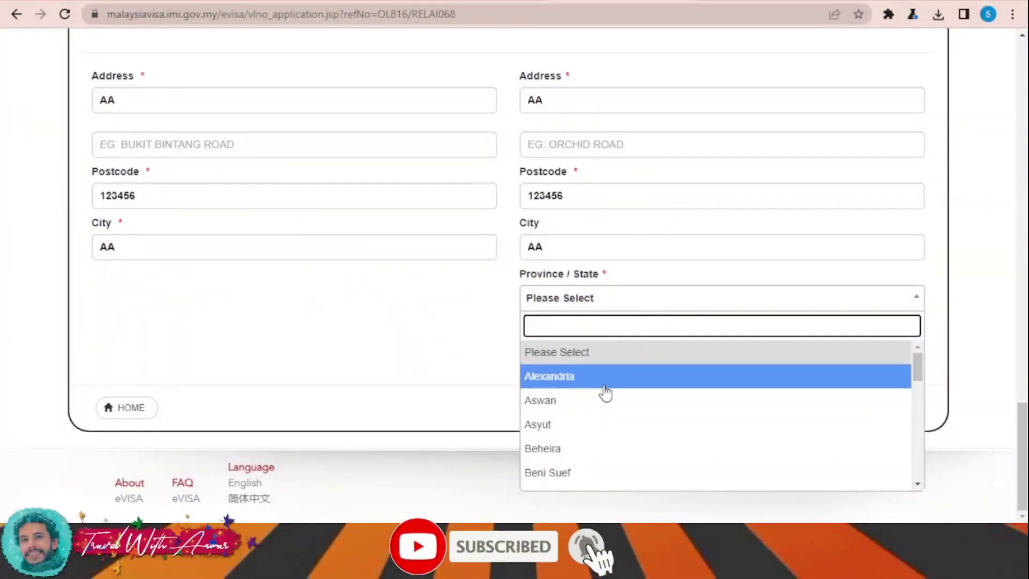
pyautogui.write('ca')
pyautogui.click(611, 363)
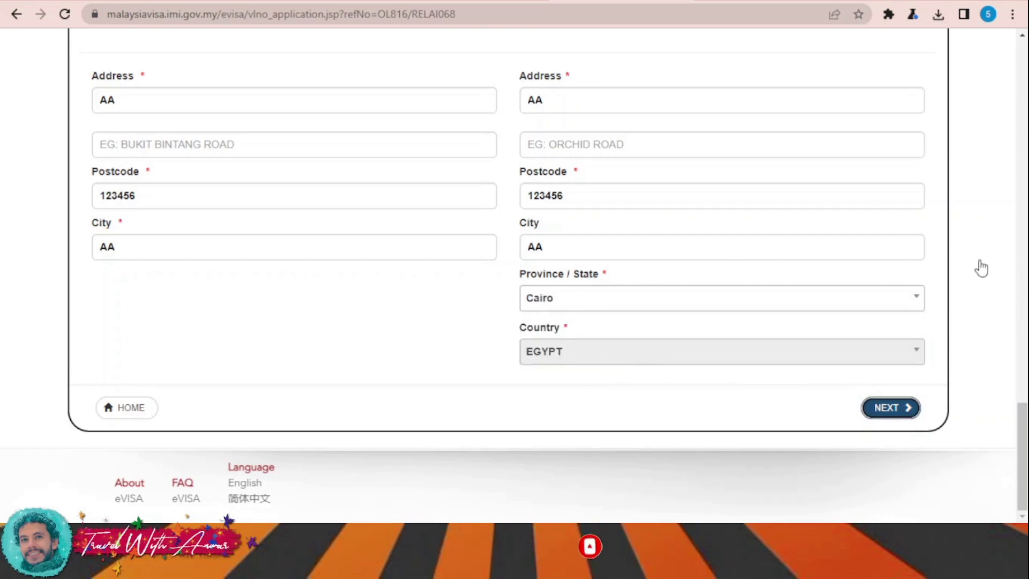
pyautogui.click(890, 407)
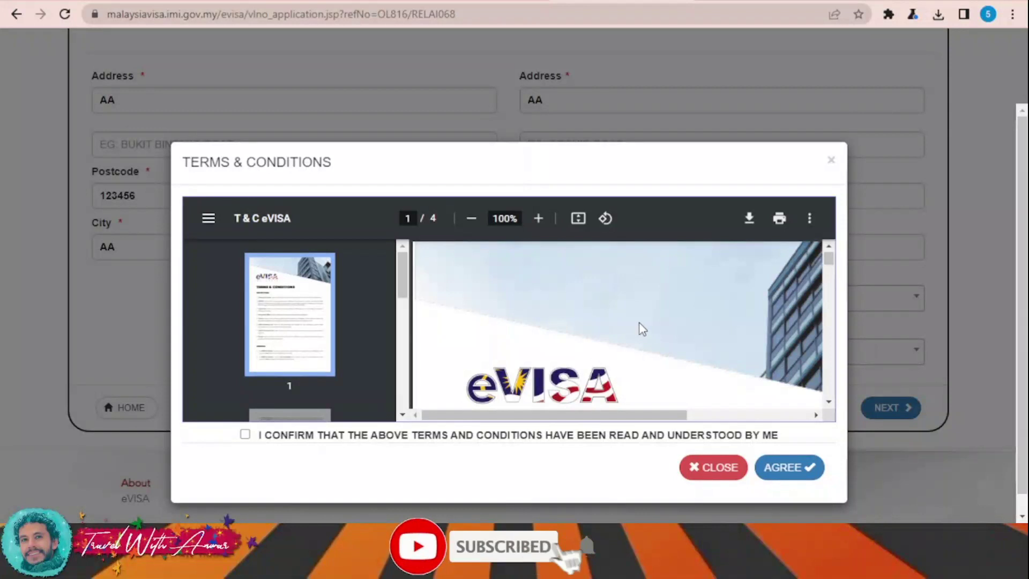
# Dismiss the unchecked-terms alert, then confirm and agree to the terms and conditions.
pyautogui.scroll(-3, 642, 329)
pyautogui.scroll(-5, 742, 445)
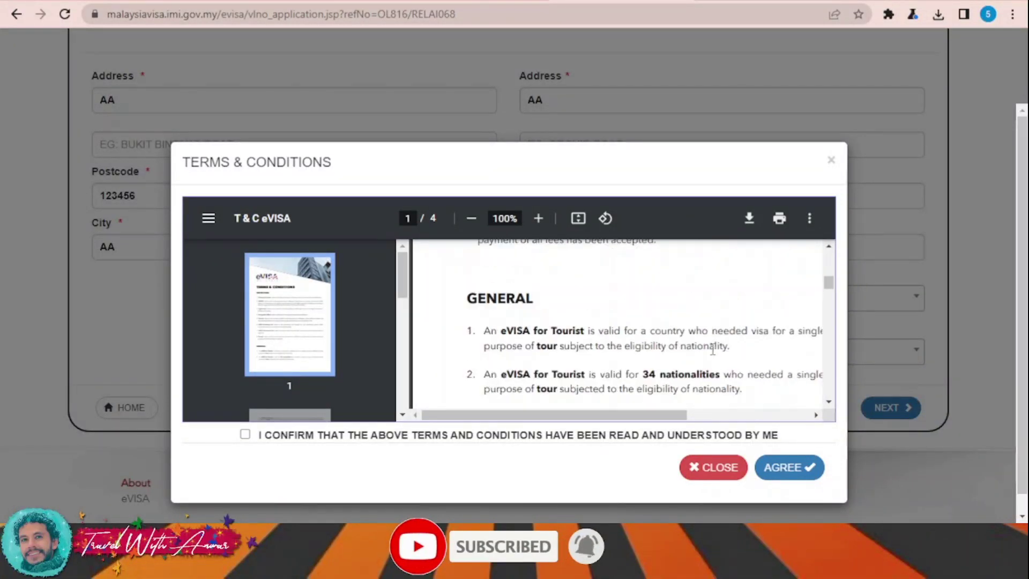
pyautogui.click(777, 472)
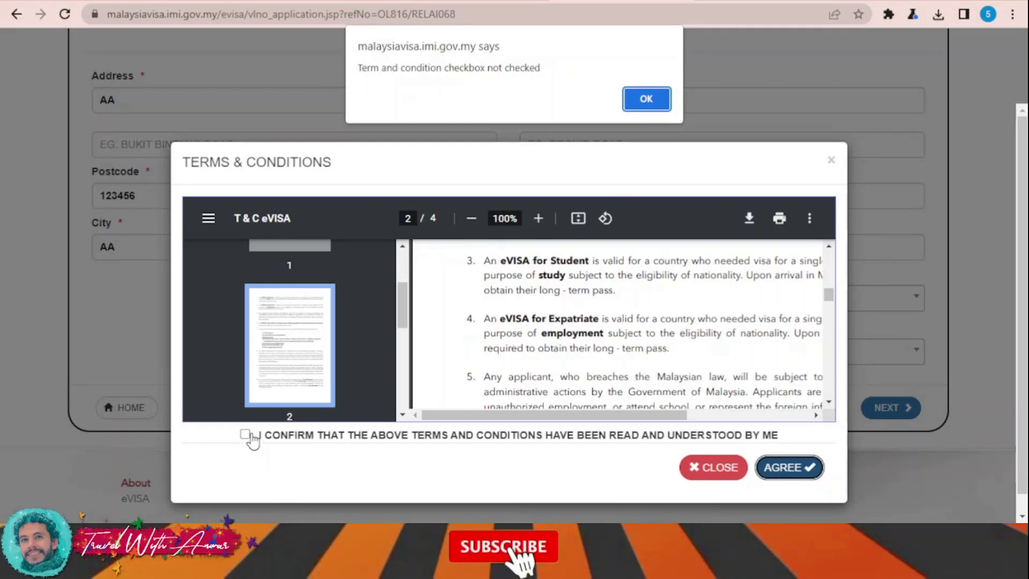
pyautogui.click(645, 101)
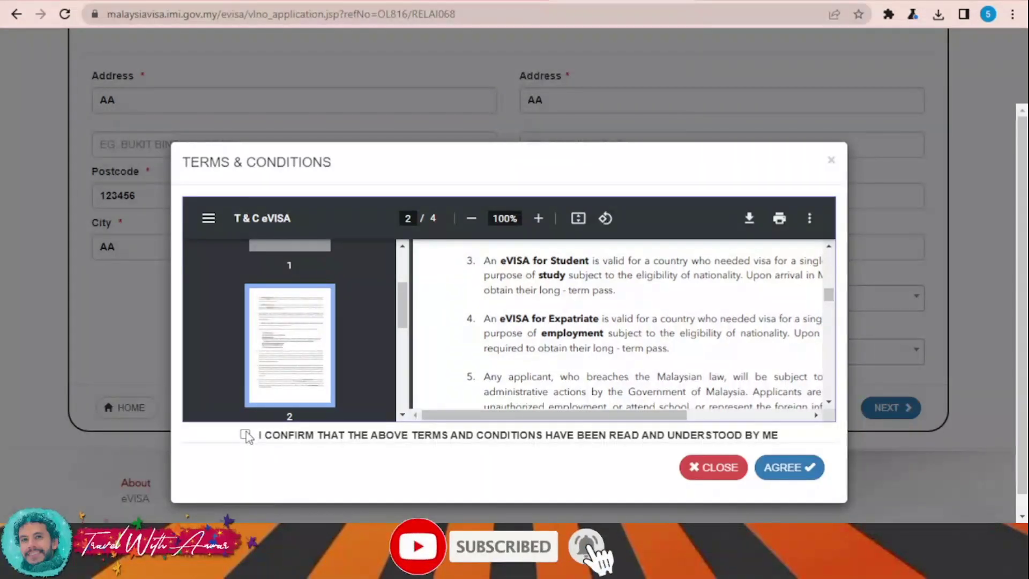
pyautogui.click(807, 469)
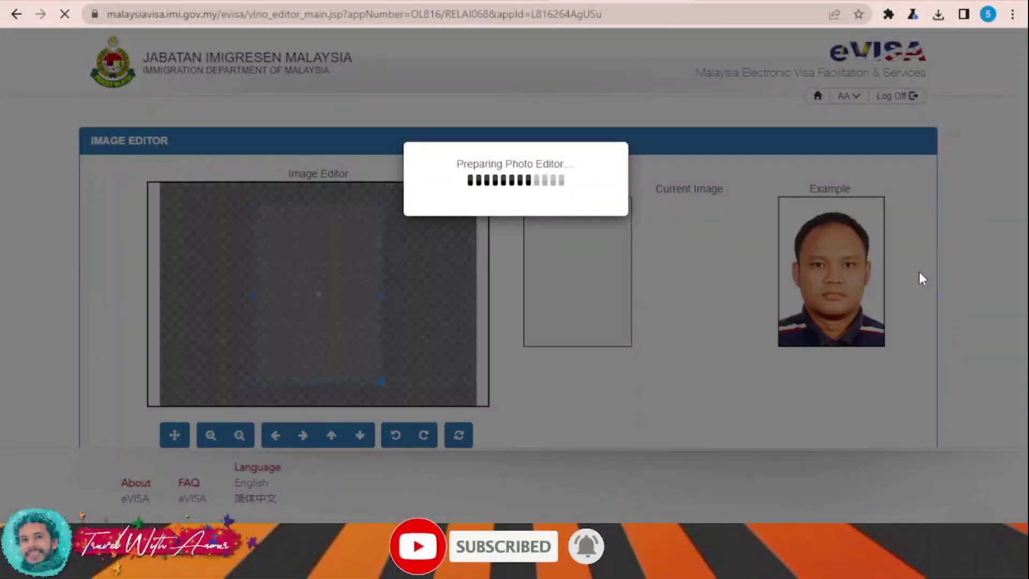
# Submit the photo, then tighten the crop frame around the face and resubmit.
pyautogui.scroll(-6, 921, 279)
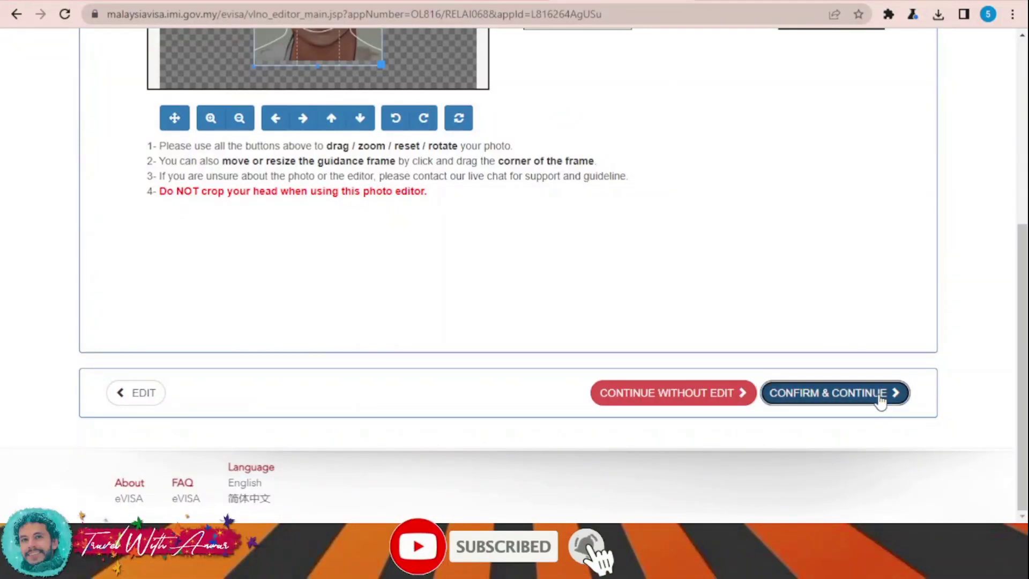
pyautogui.click(881, 401)
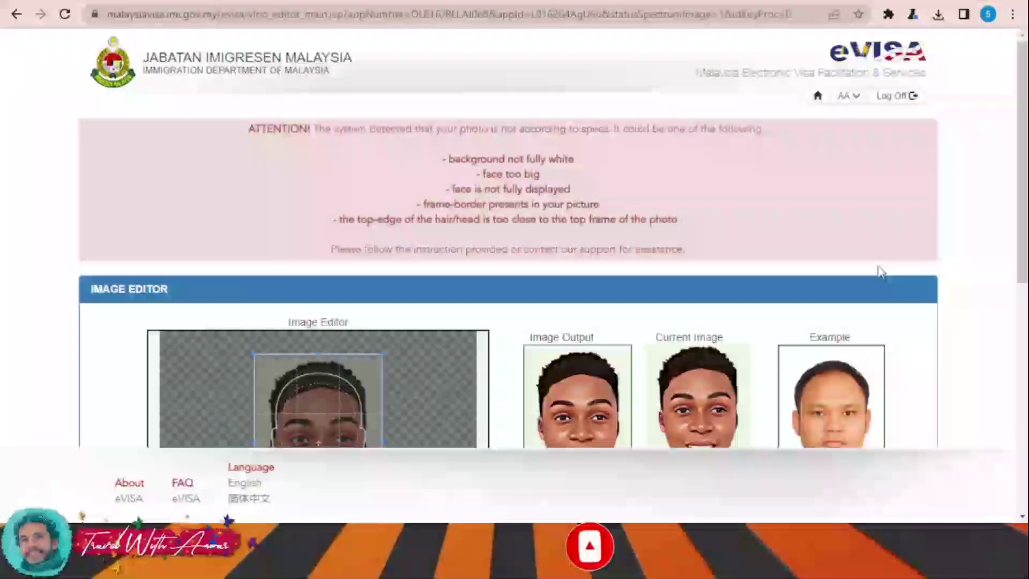
pyautogui.scroll(-6, 878, 271)
pyautogui.moveTo(381, 154); pyautogui.dragTo(373, 146)
pyautogui.scroll(3, 316, 191)
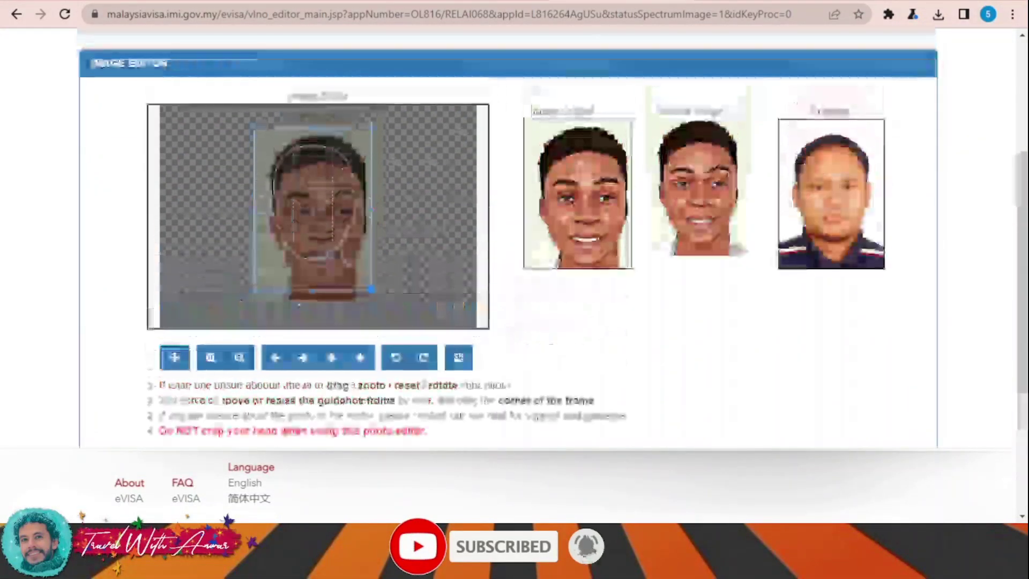
pyautogui.moveTo(316, 191); pyautogui.dragTo(321, 198)
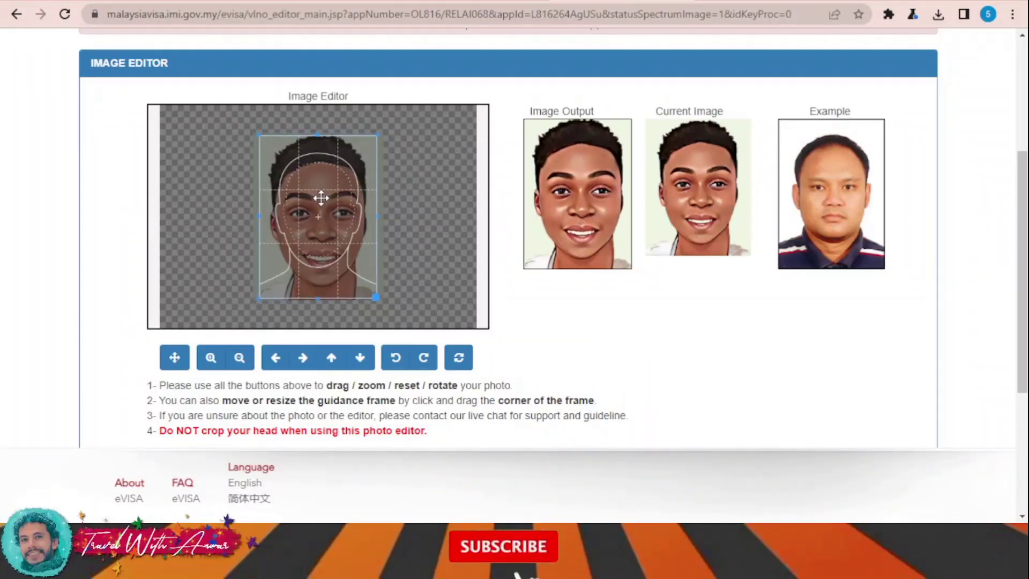
pyautogui.scroll(-5, 763, 294)
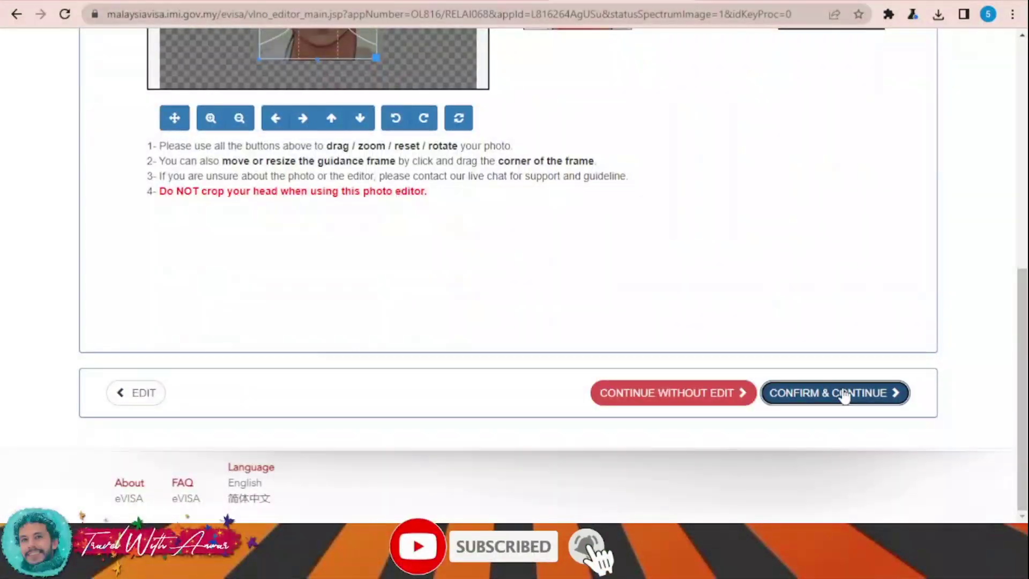
pyautogui.click(838, 394)
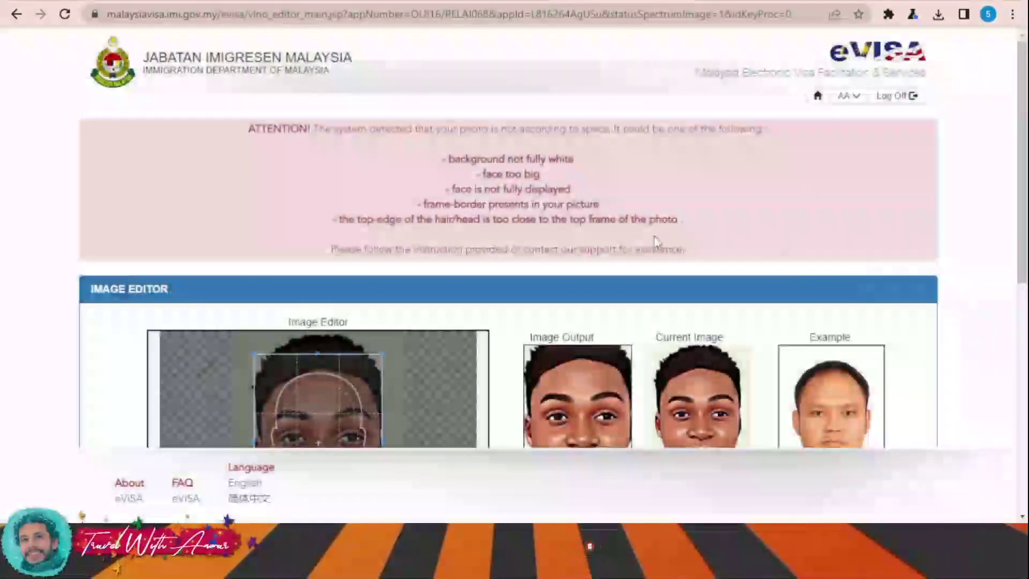
# Resize and reposition the guidance frame around the head.
pyautogui.scroll(-4, 328, 299)
pyautogui.moveTo(385, 305); pyautogui.dragTo(399, 325)
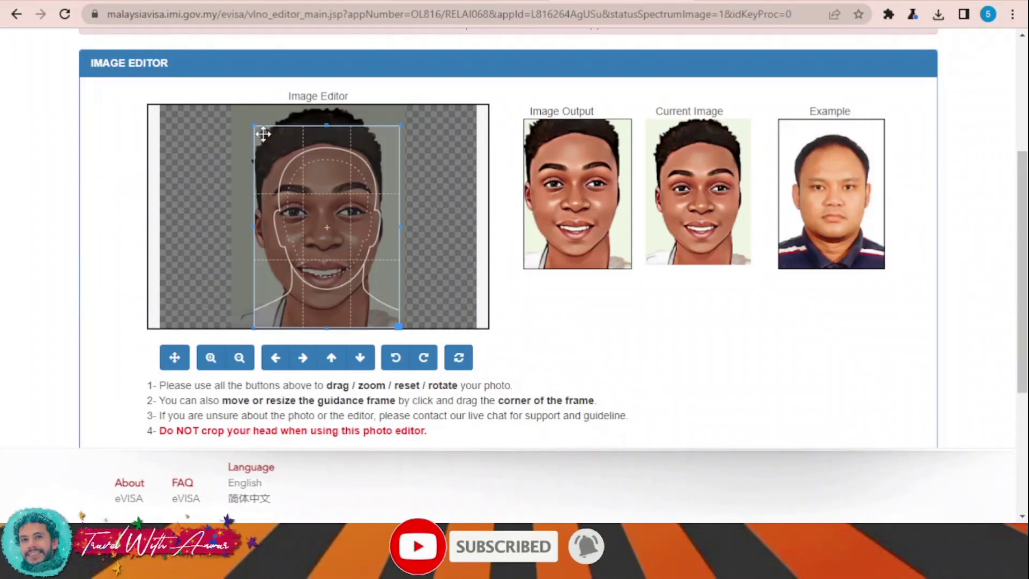
pyautogui.moveTo(251, 124); pyautogui.dragTo(265, 138)
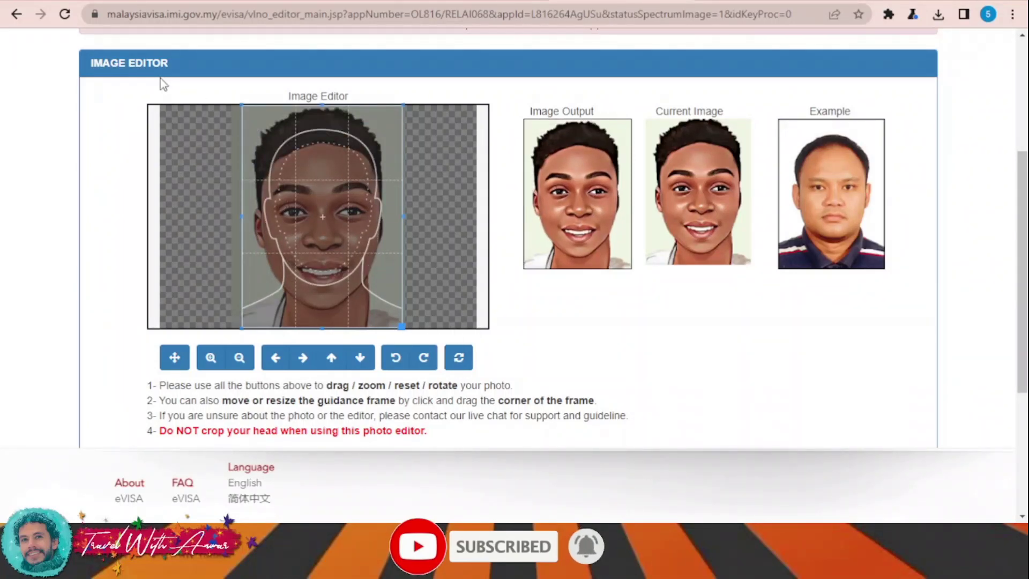
pyautogui.moveTo(134, 115); pyautogui.dragTo(67, 75)
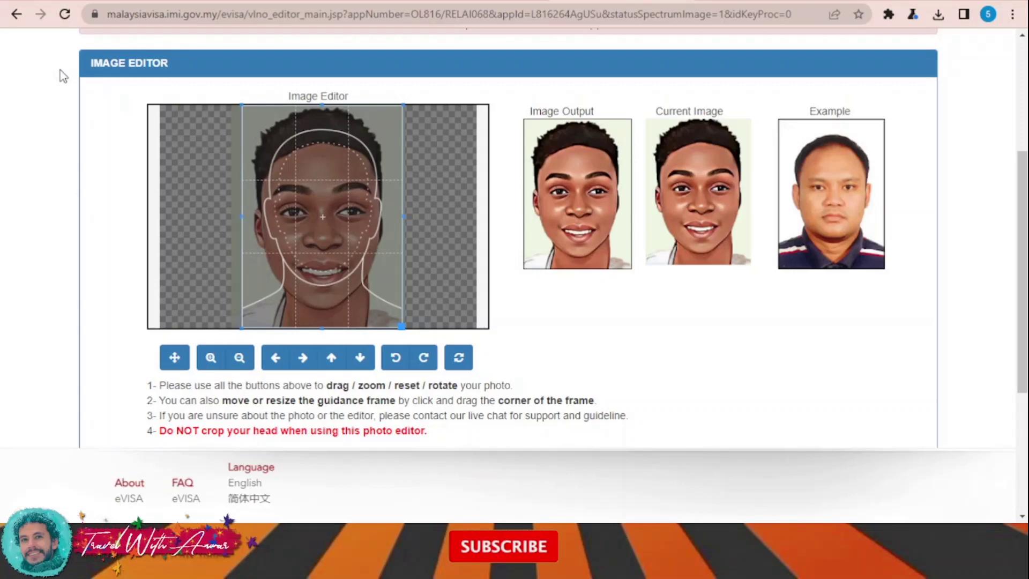
pyautogui.moveTo(2, 51); pyautogui.dragTo(83, 117)
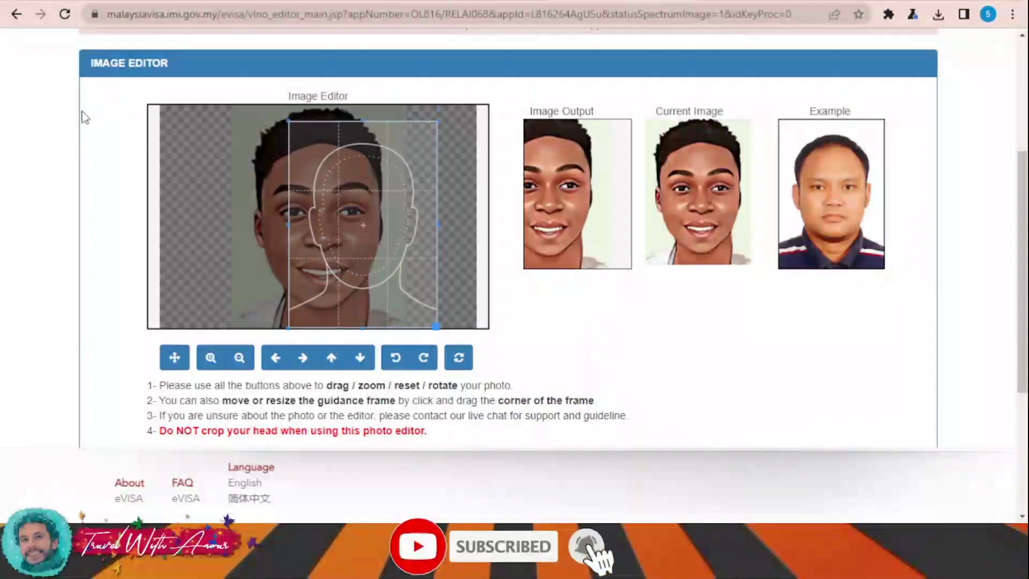
pyautogui.moveTo(200, 86); pyautogui.dragTo(248, 97)
pyautogui.moveTo(391, 229); pyautogui.dragTo(338, 223)
pyautogui.scroll(-1, 567, 290)
pyautogui.scroll(-4, 568, 289)
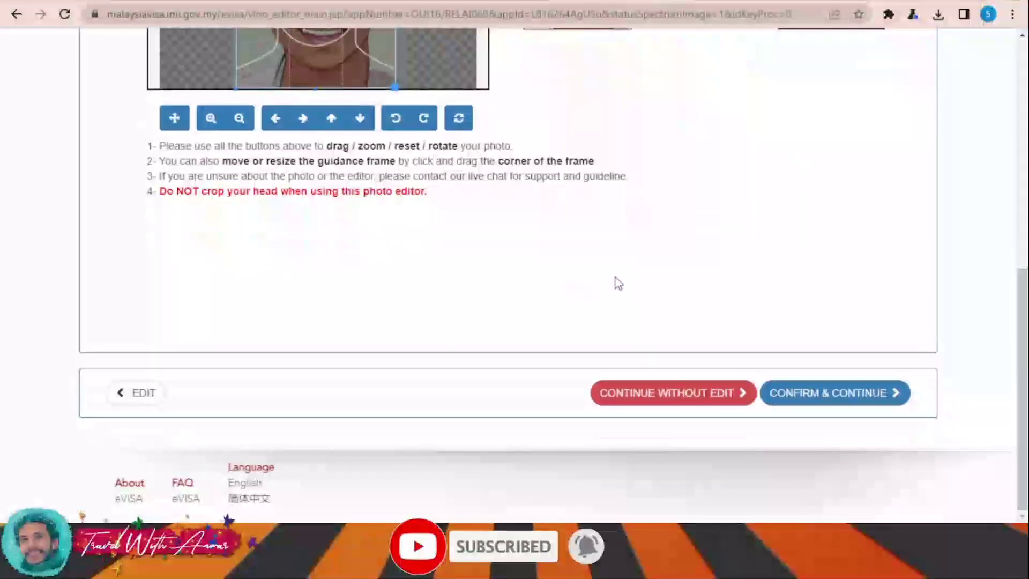
pyautogui.scroll(1, 682, 288)
pyautogui.scroll(3, 296, 254)
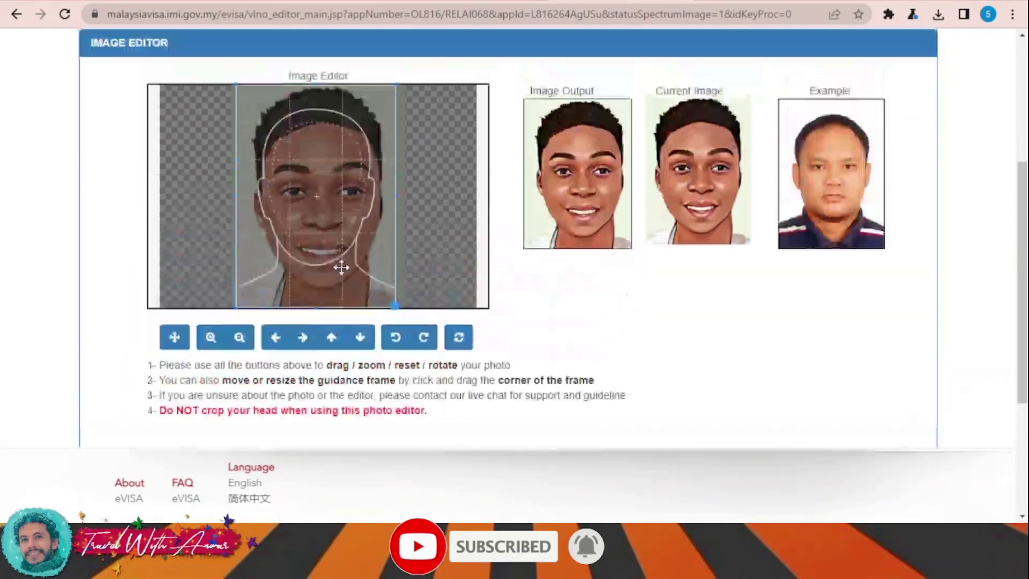
# Zoom the photo out three times and refit the frame over the face.
pyautogui.click(241, 345)
pyautogui.click(241, 346)
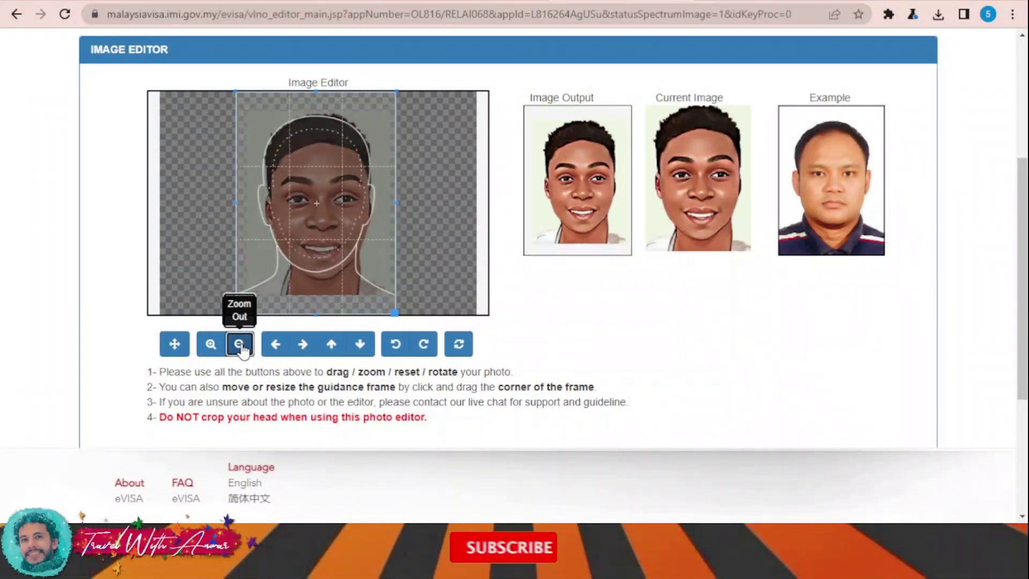
pyautogui.moveTo(368, 248); pyautogui.dragTo(373, 260)
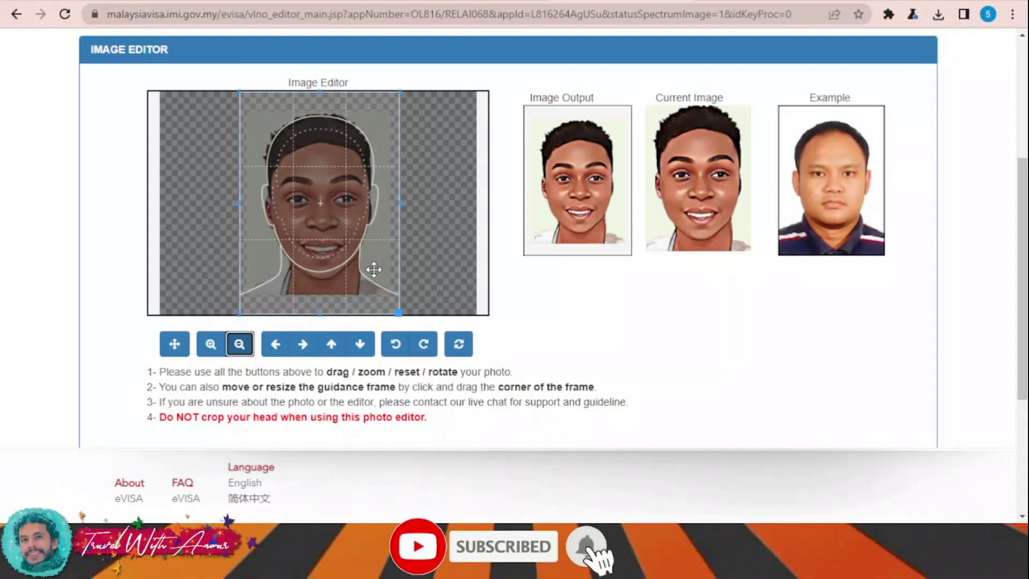
pyautogui.click(240, 344)
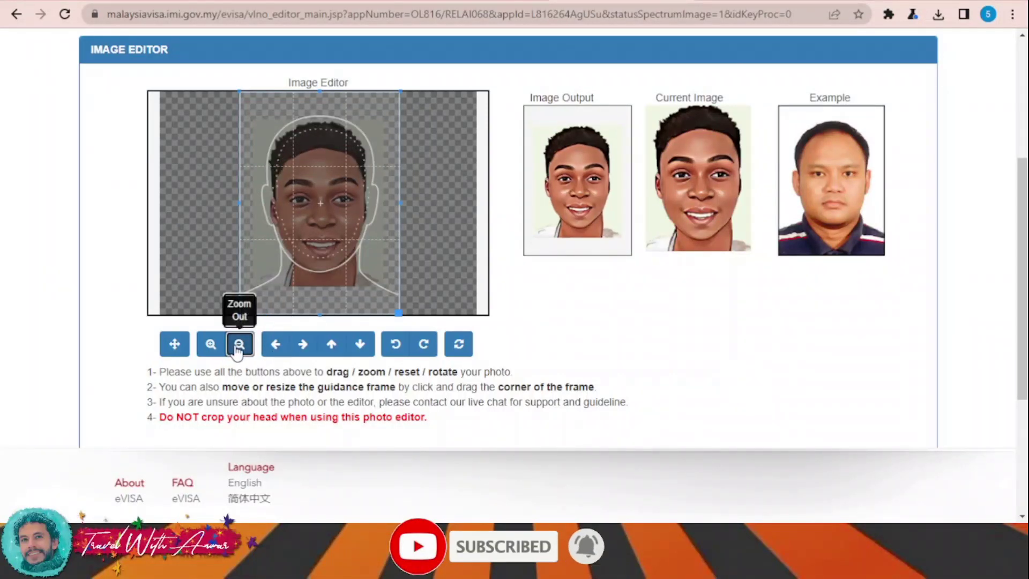
pyautogui.moveTo(397, 311); pyautogui.dragTo(391, 296)
pyautogui.moveTo(356, 225); pyautogui.dragTo(357, 232)
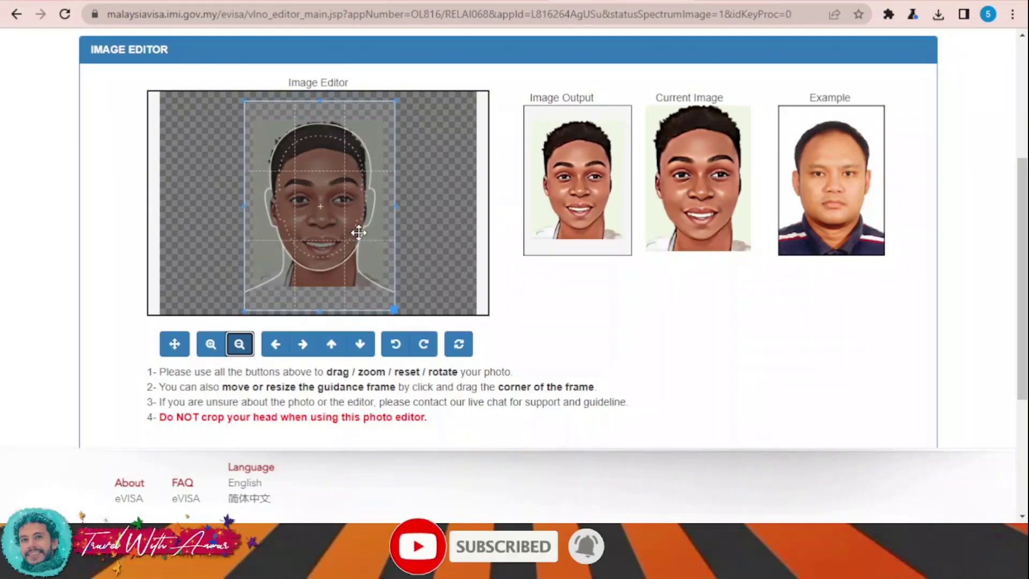
pyautogui.scroll(-4, 669, 325)
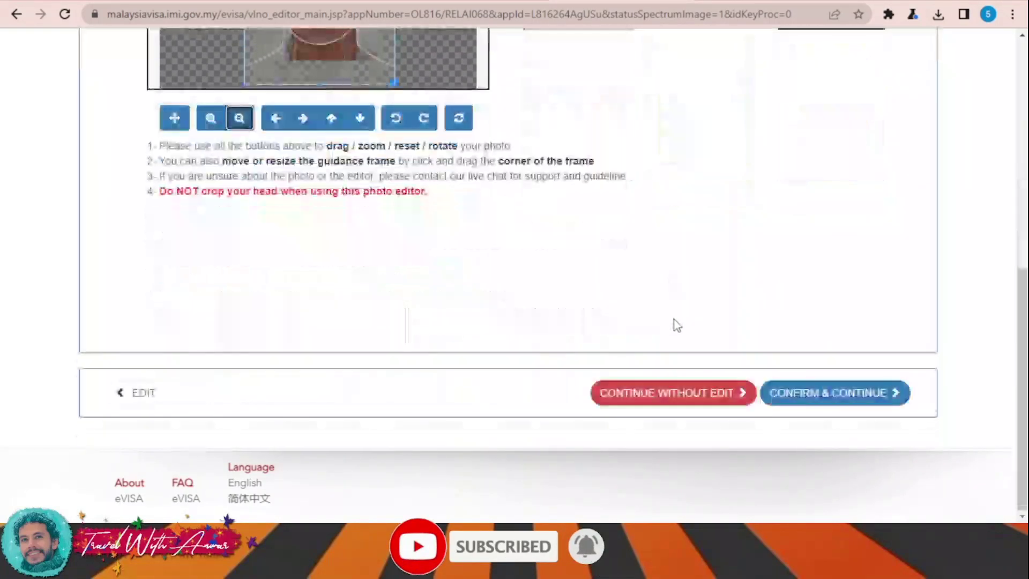
pyautogui.click(850, 403)
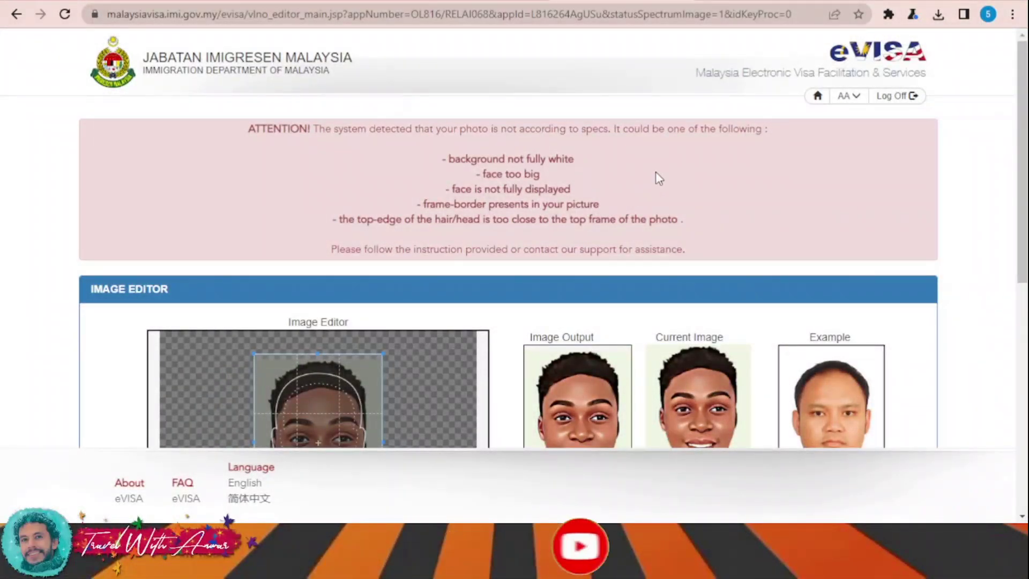
pyautogui.scroll(-5, 674, 187)
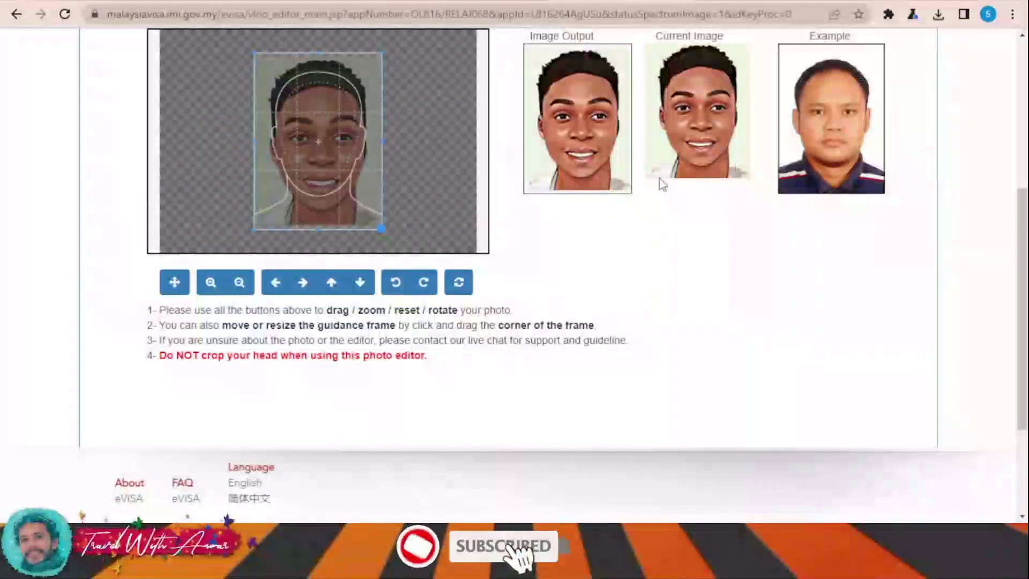
pyautogui.scroll(5, 874, 265)
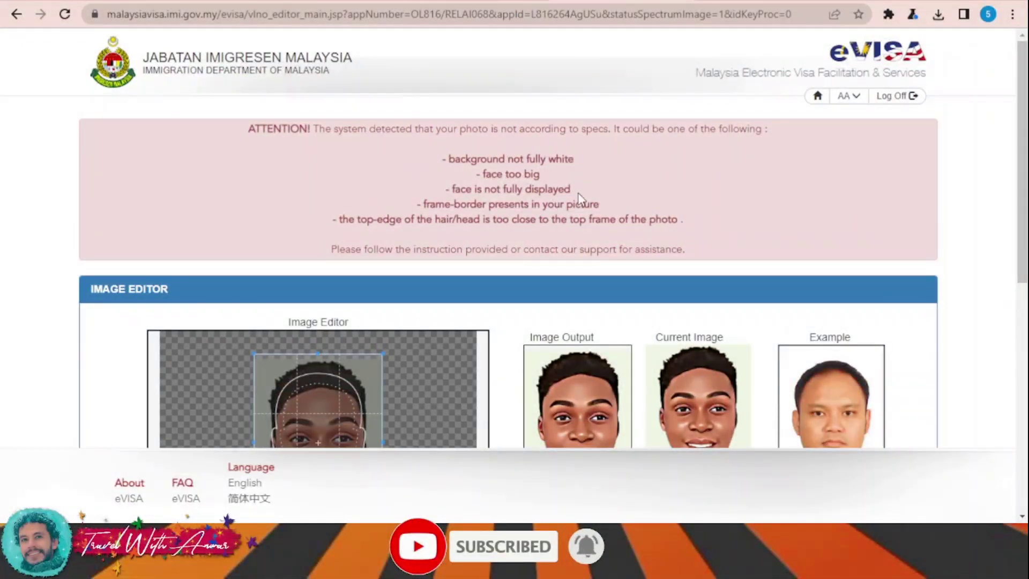
pyautogui.scroll(-1, 578, 197)
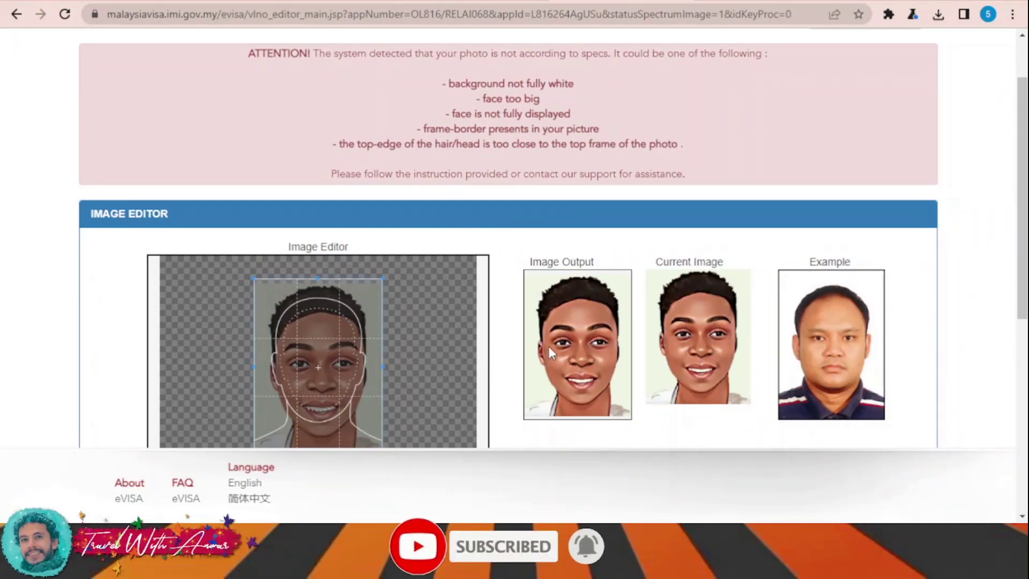
pyautogui.scroll(-2, 549, 346)
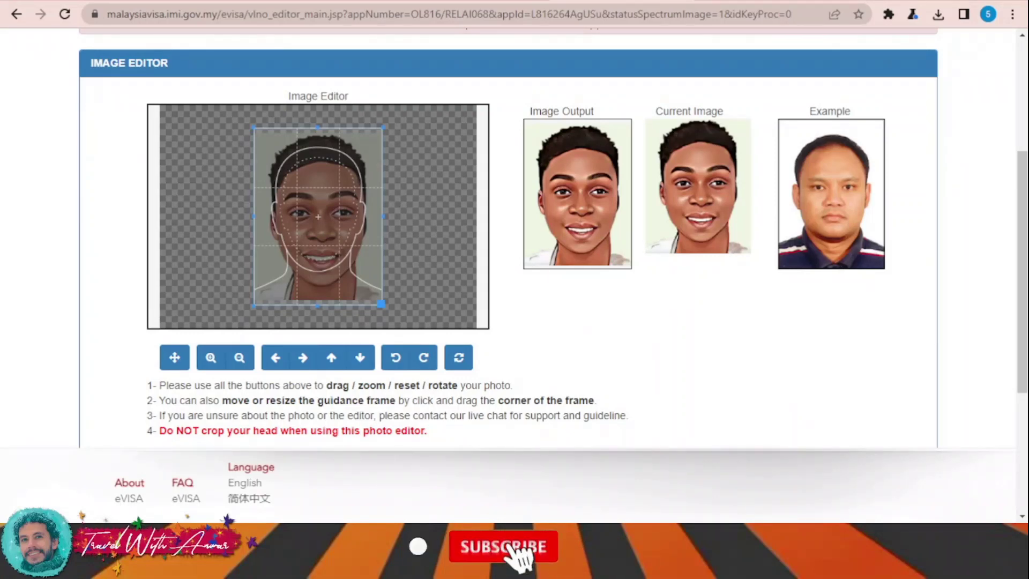
pyautogui.scroll(-3, 509, 241)
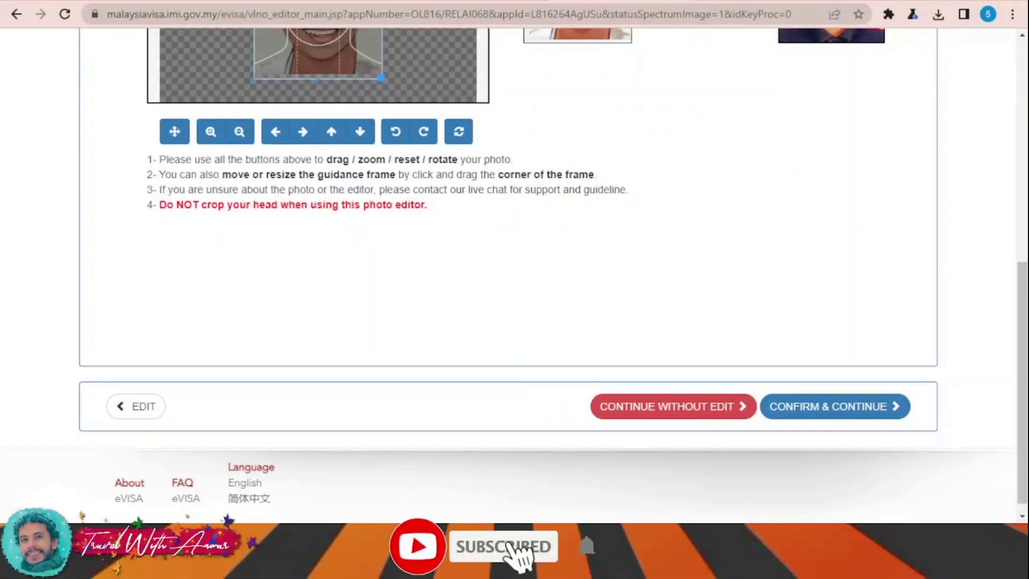
pyautogui.click(696, 412)
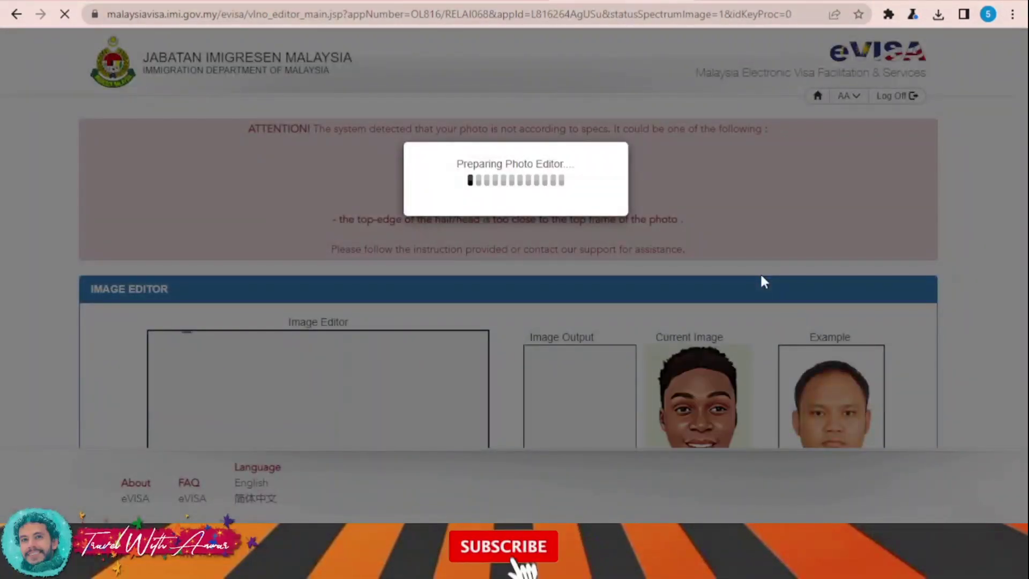
pyautogui.scroll(-8, 737, 289)
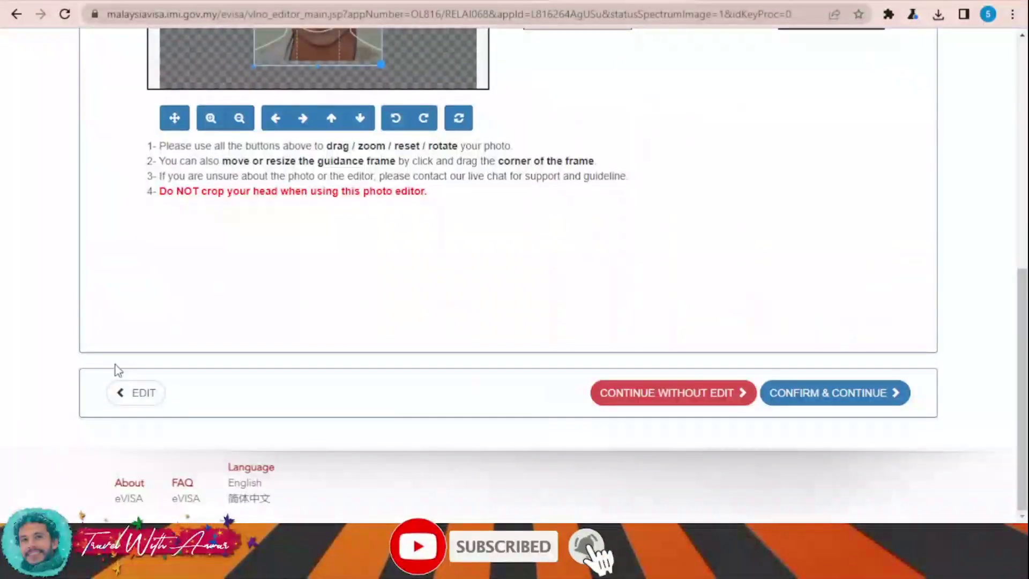
# Return to the particulars page and select 300px.jpg as the new applicant photo.
pyautogui.click(122, 398)
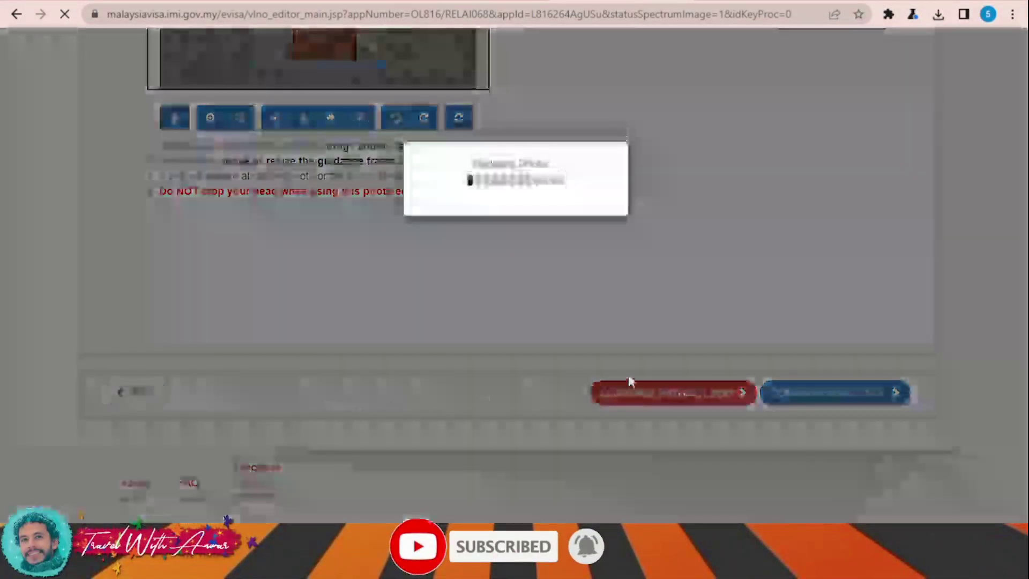
pyautogui.scroll(-3, 530, 333)
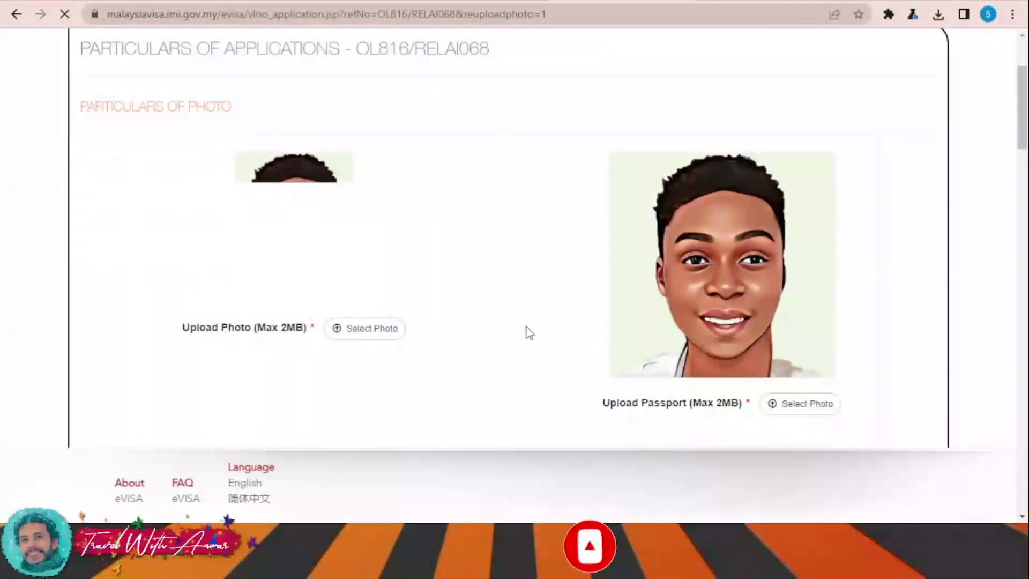
pyautogui.scroll(-4, 528, 375)
pyautogui.scroll(-6, 527, 376)
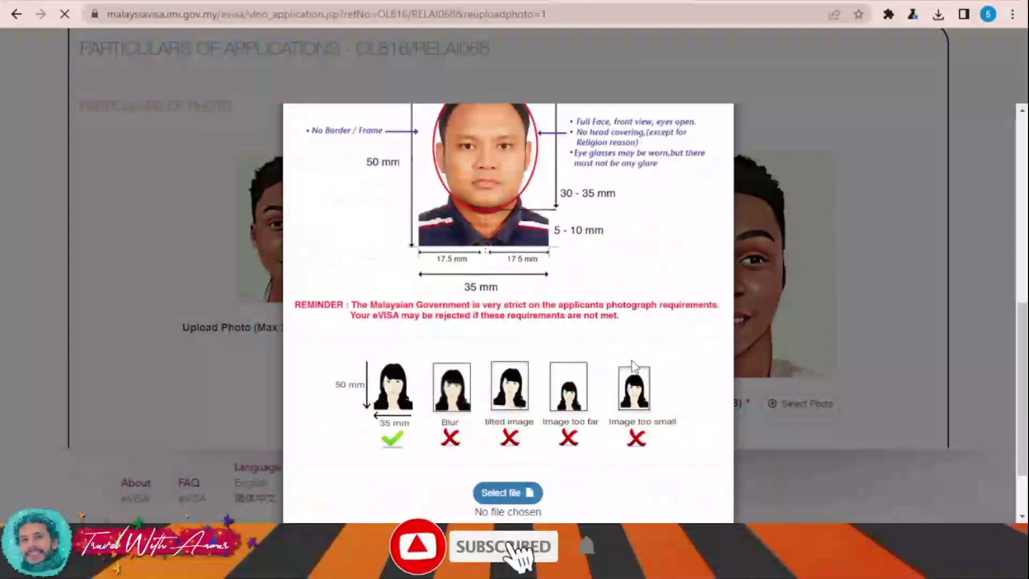
pyautogui.click(491, 418)
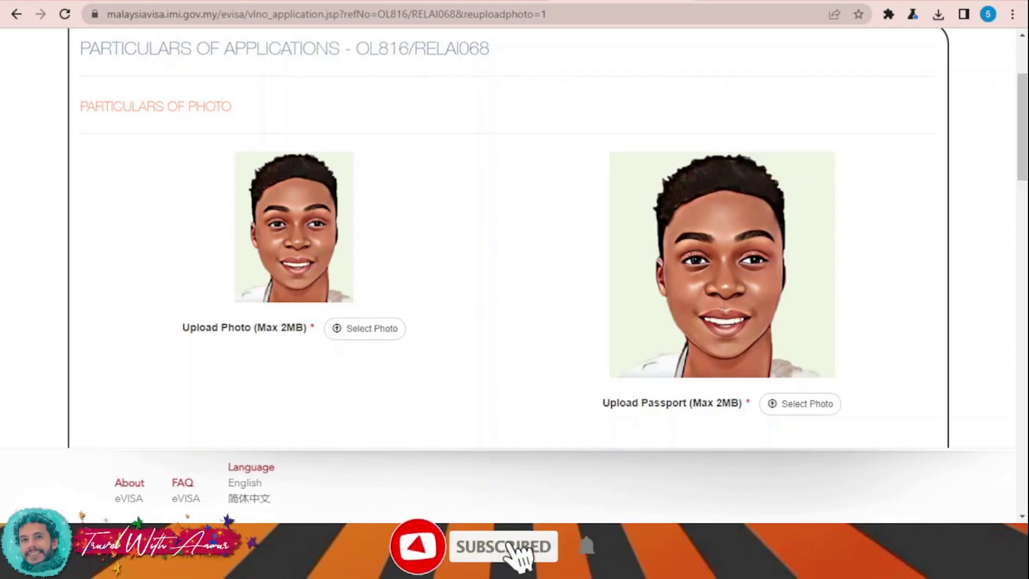
pyautogui.click(451, 167)
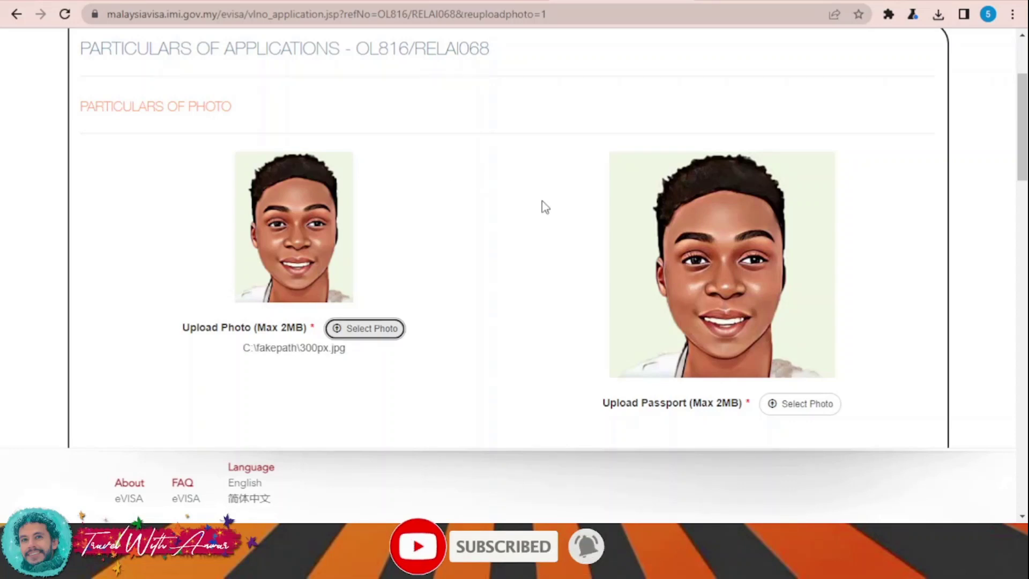
# Submit the application form and accept the eVISA terms and conditions.
pyautogui.scroll(-20, 499, 274)
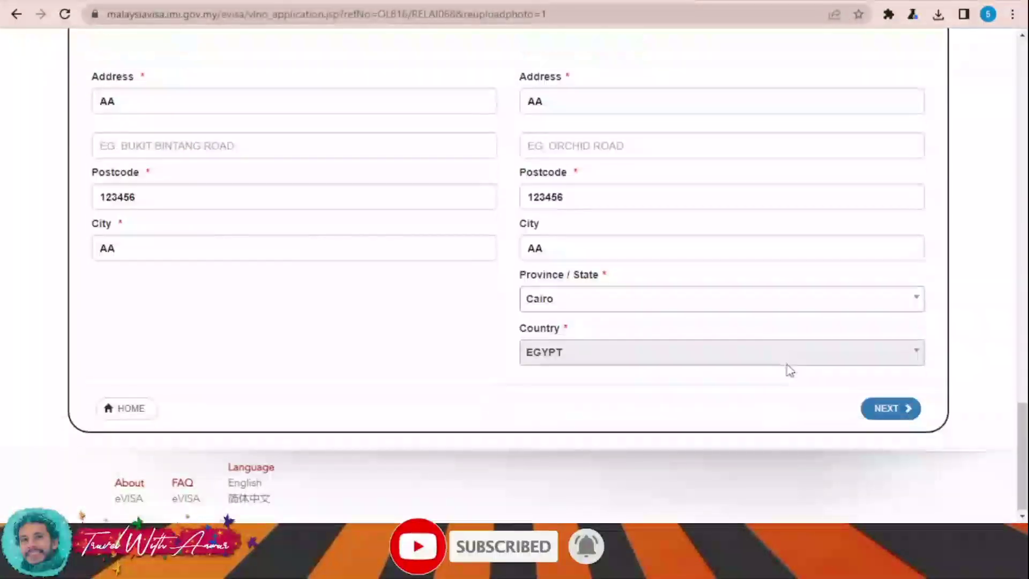
pyautogui.click(871, 408)
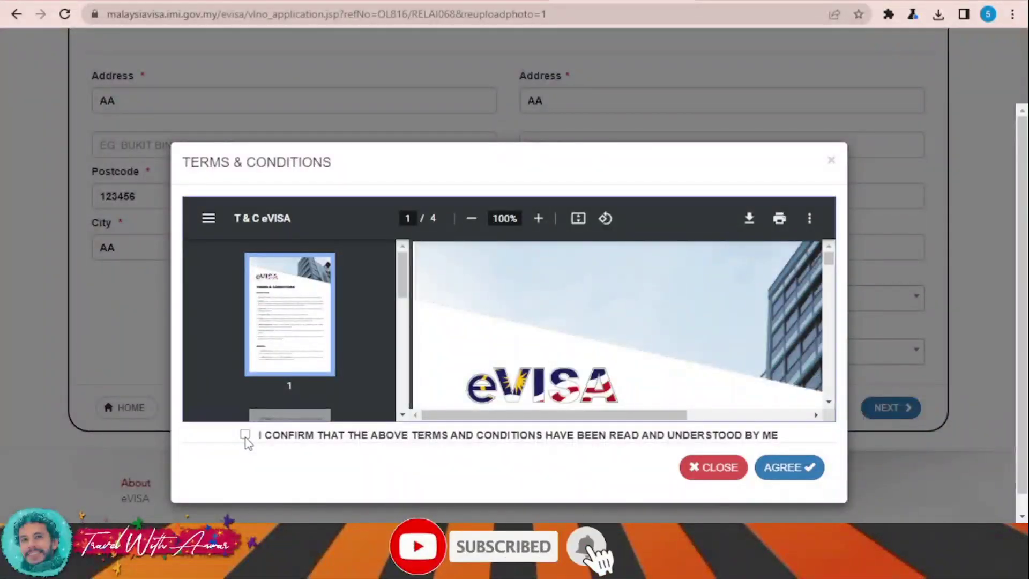
pyautogui.click(785, 469)
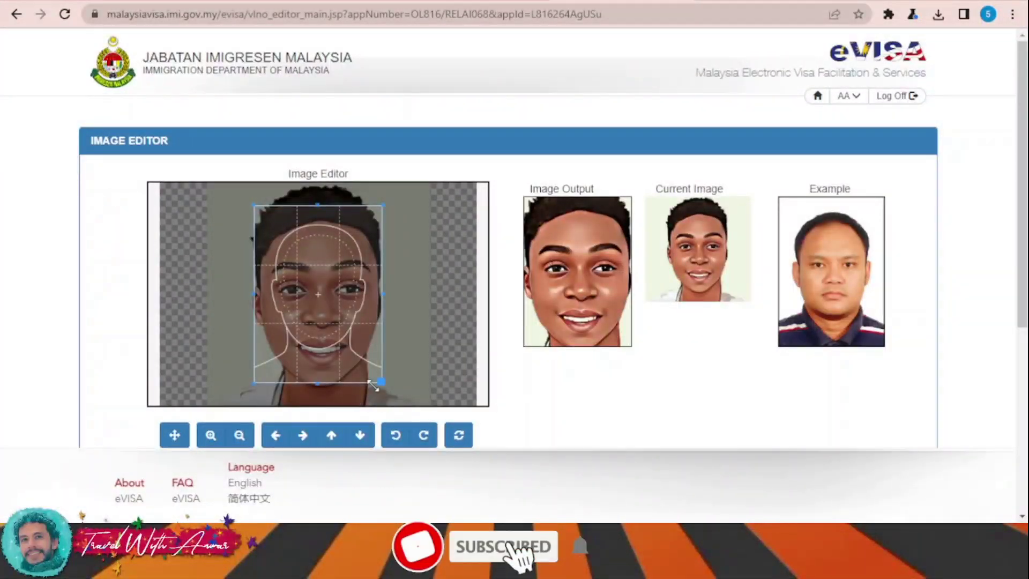
# Reset the crop, reposition the frame around the face and save the photo.
pyautogui.click(468, 446)
pyautogui.moveTo(340, 326); pyautogui.dragTo(332, 317)
pyautogui.scroll(-5, 689, 397)
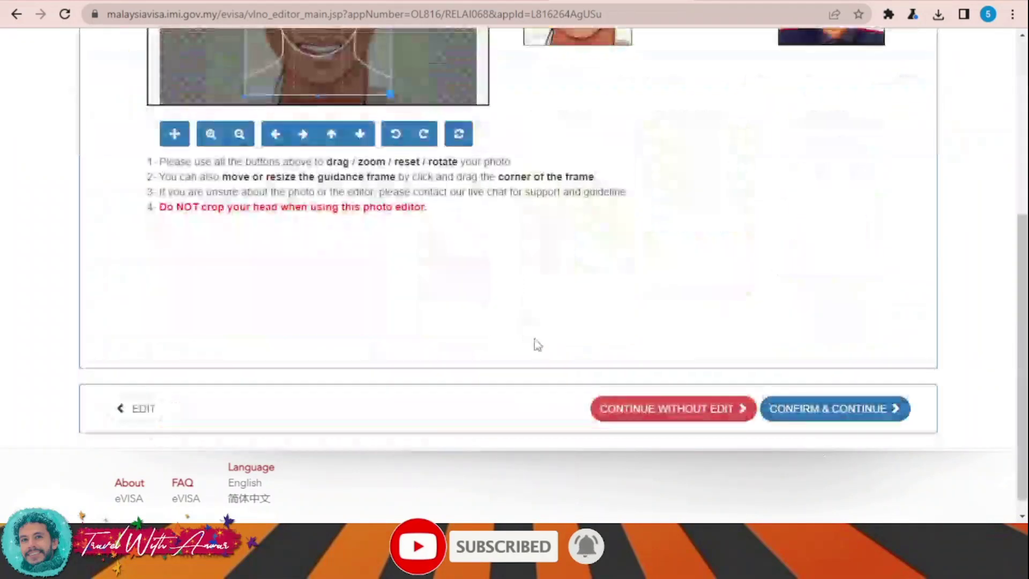
pyautogui.click(141, 408)
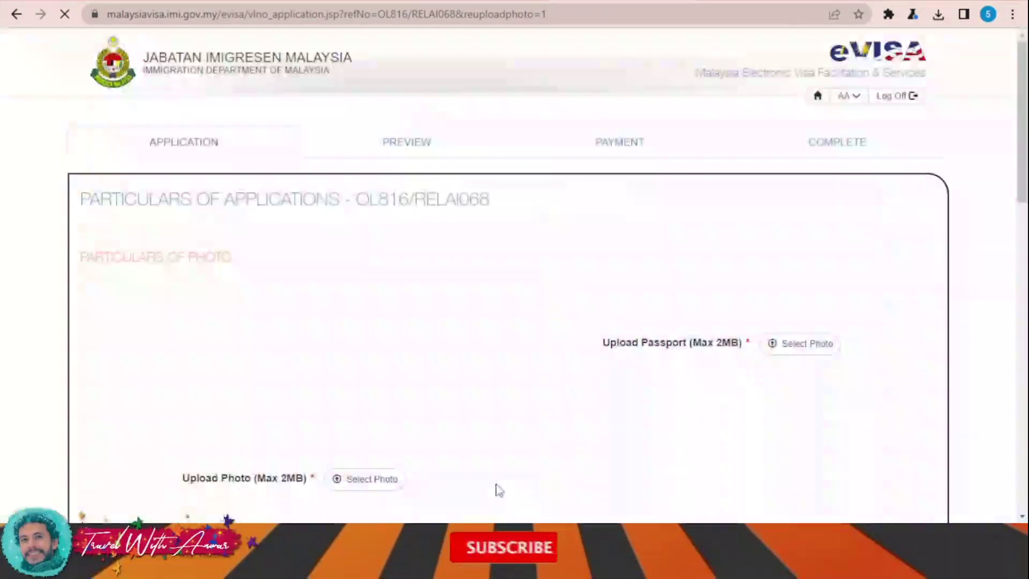
pyautogui.scroll(-3, 541, 403)
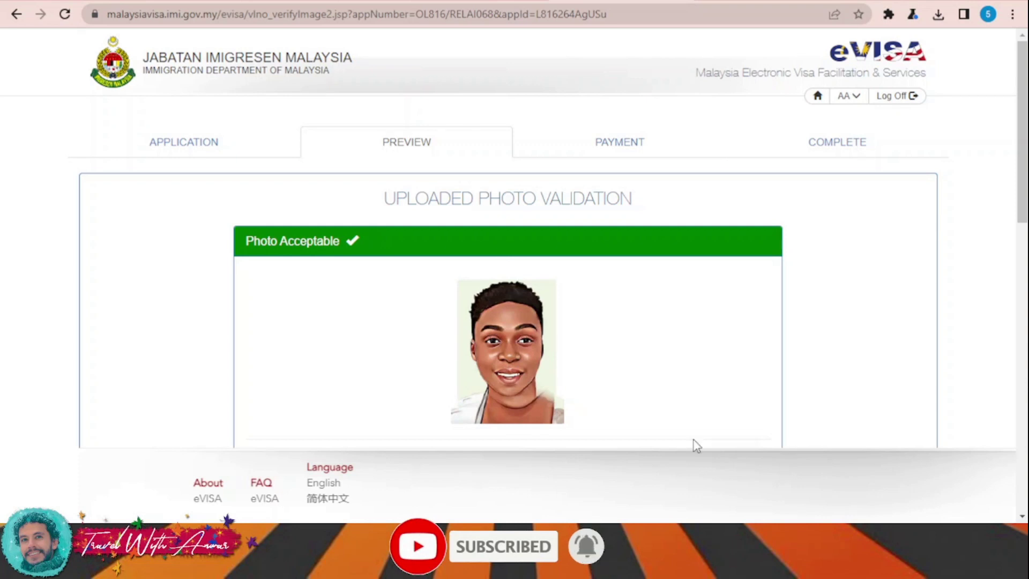
# Confirm the photo orientation and proceed past the Attention warning.
pyautogui.scroll(-8, 712, 406)
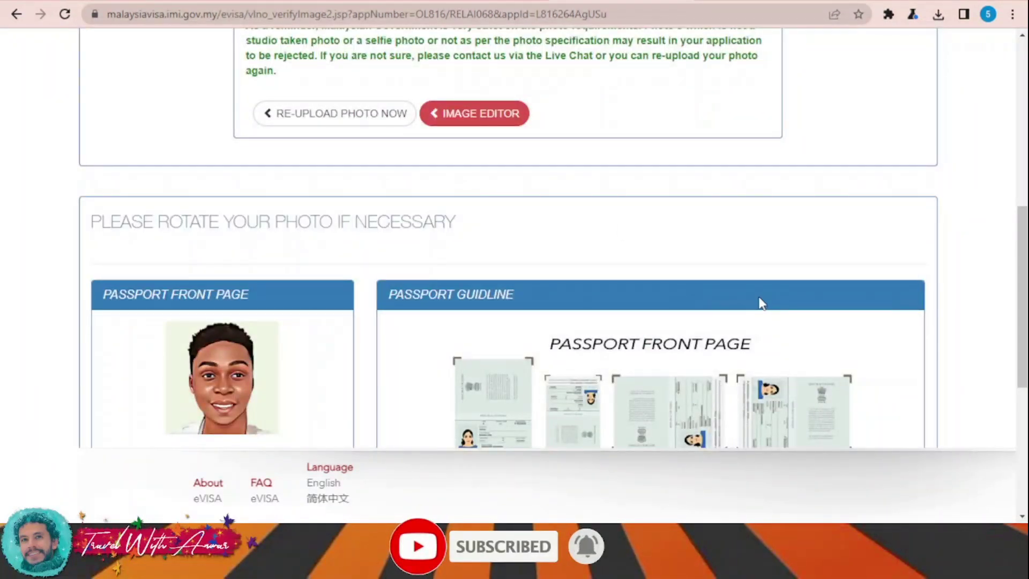
pyautogui.scroll(-4, 761, 304)
pyautogui.scroll(-2, 761, 303)
pyautogui.scroll(3, 762, 303)
pyautogui.scroll(-3, 761, 303)
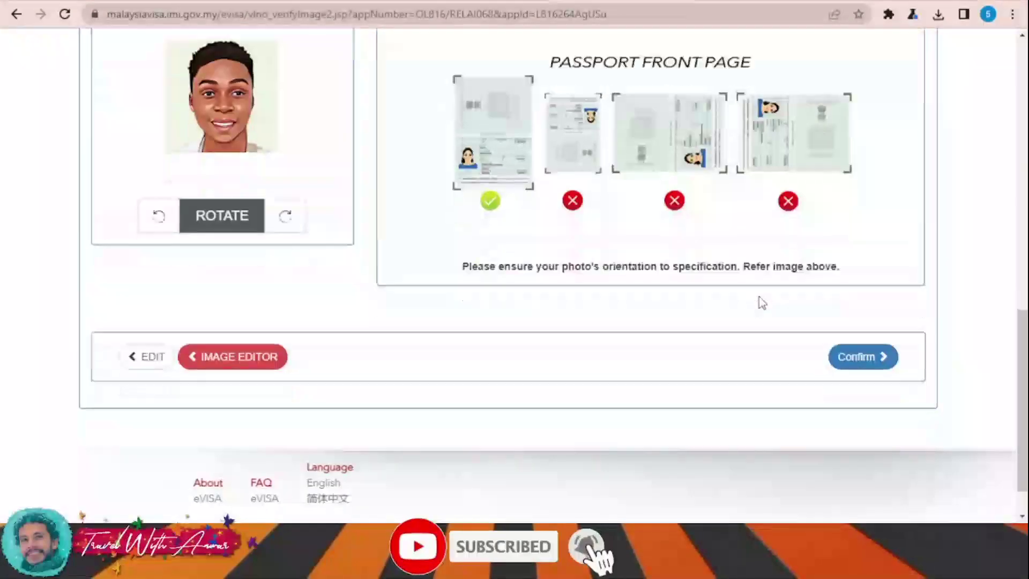
pyautogui.scroll(11, 838, 322)
pyautogui.scroll(-10, 840, 320)
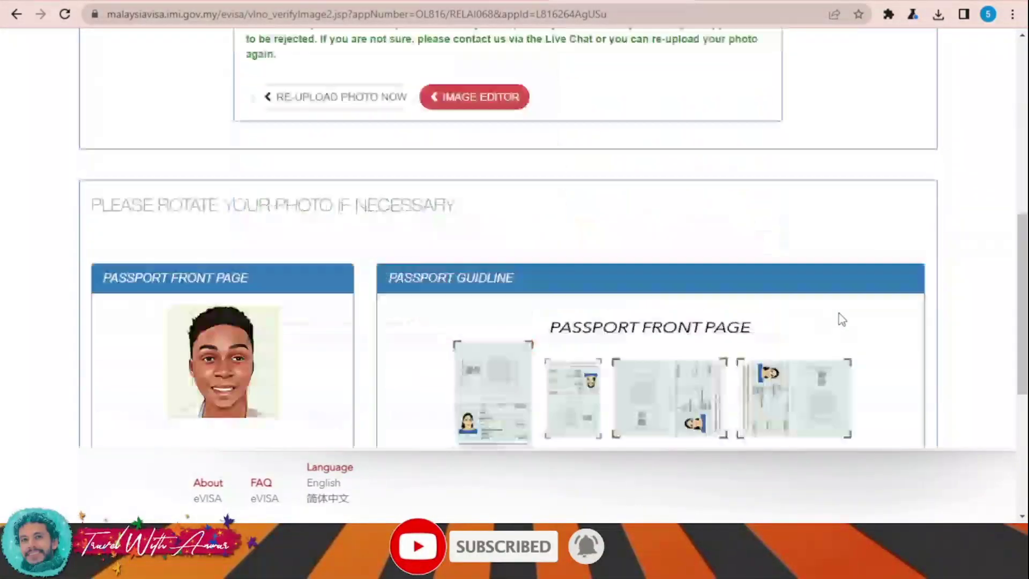
pyautogui.click(857, 311)
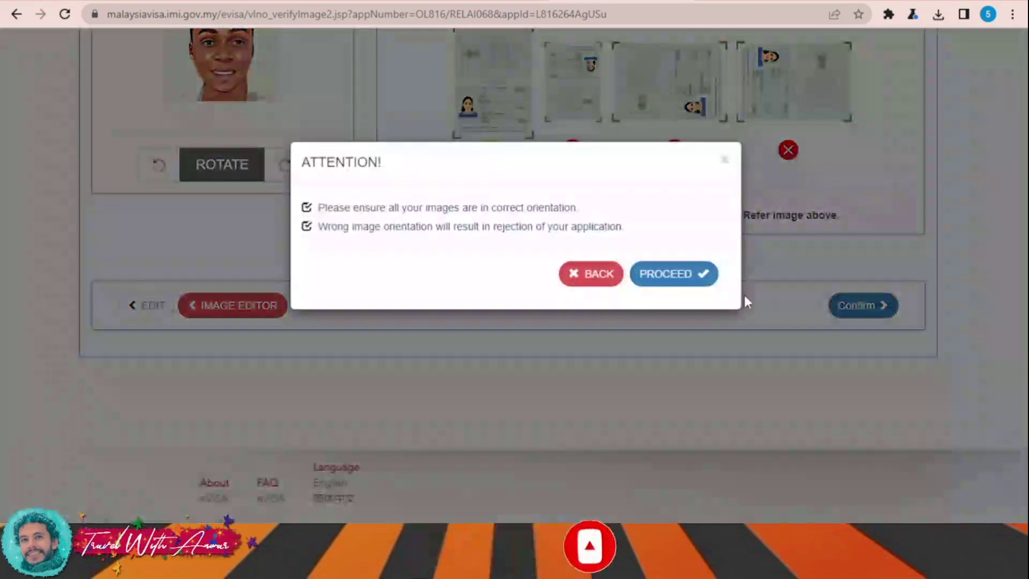
pyautogui.click(666, 276)
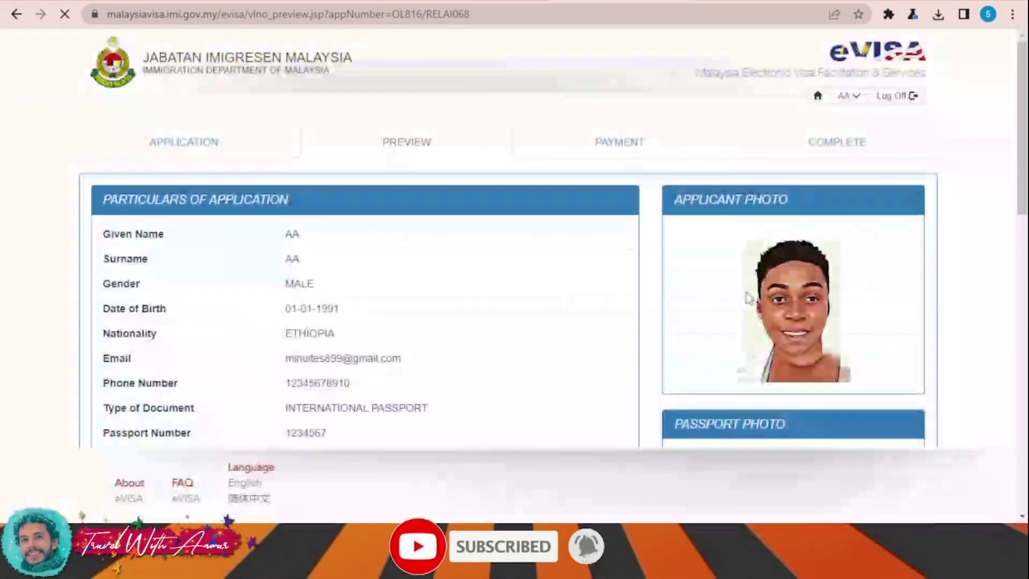
# Choose Visa/Mastercard, certify the information, and proceed to the MYR 126.00 payment.
pyautogui.scroll(-10, 549, 290)
pyautogui.scroll(-5, 560, 275)
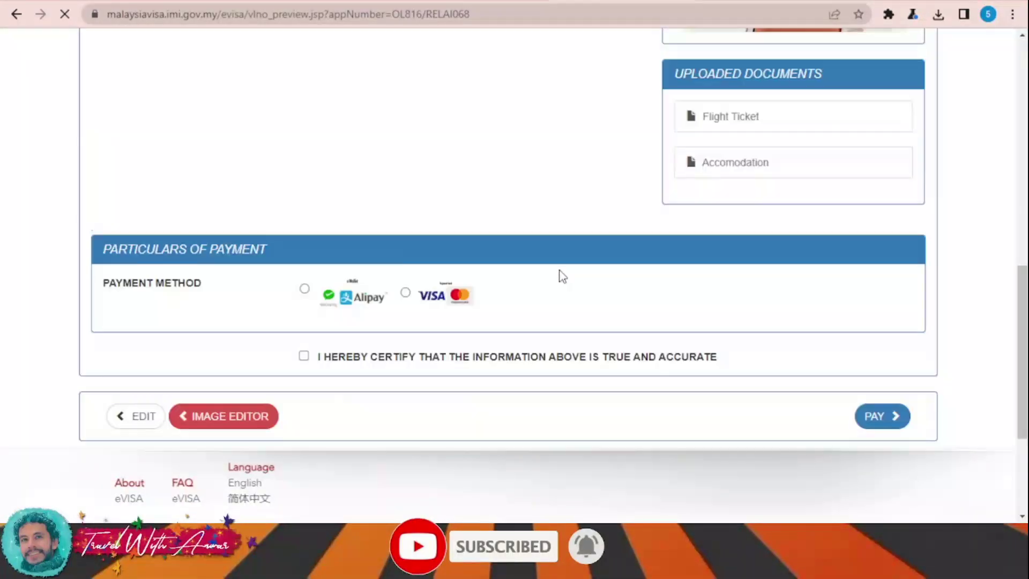
pyautogui.scroll(15, 560, 276)
pyautogui.scroll(-10, 572, 275)
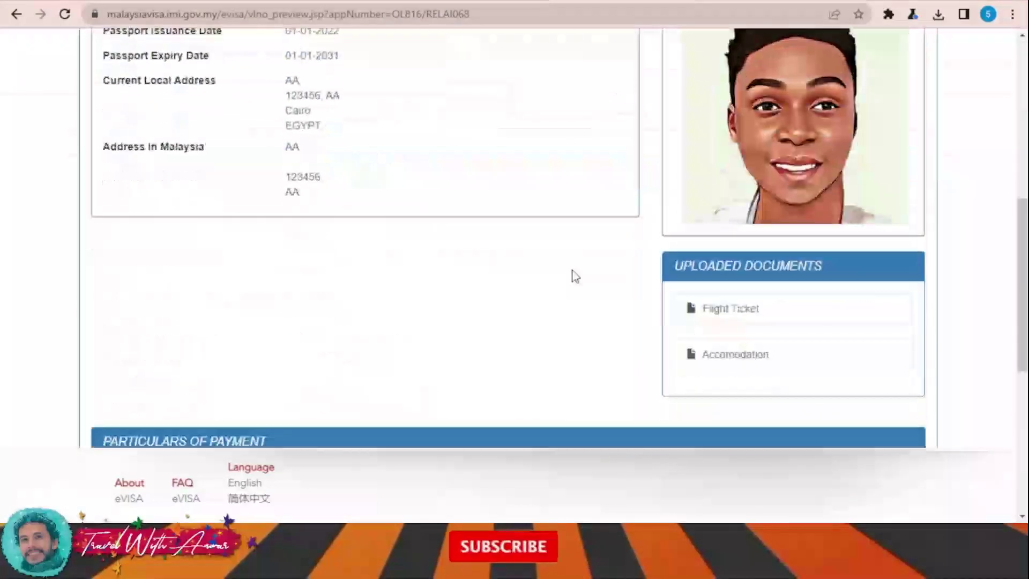
pyautogui.scroll(5, 571, 276)
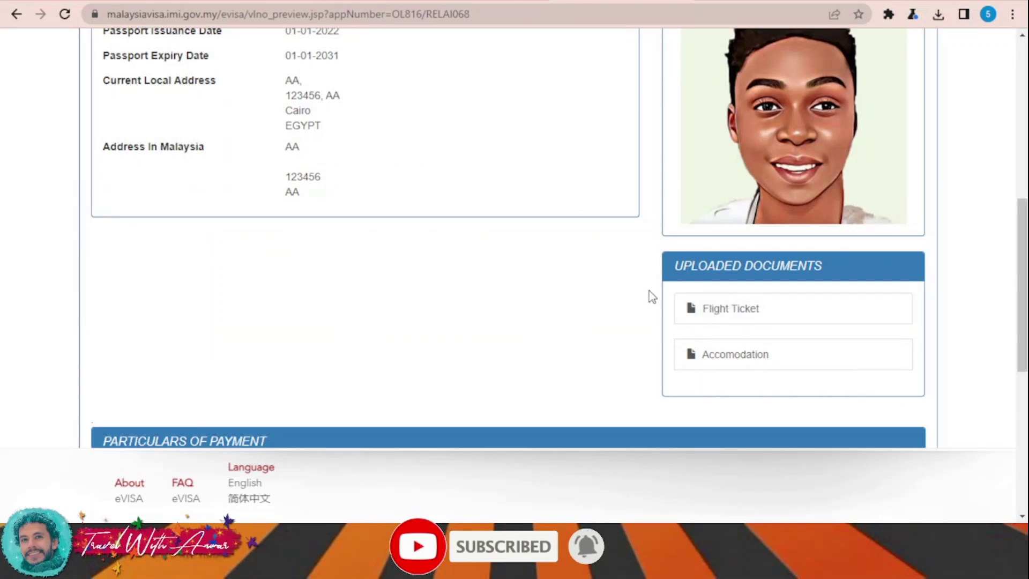
pyautogui.scroll(-5, 648, 292)
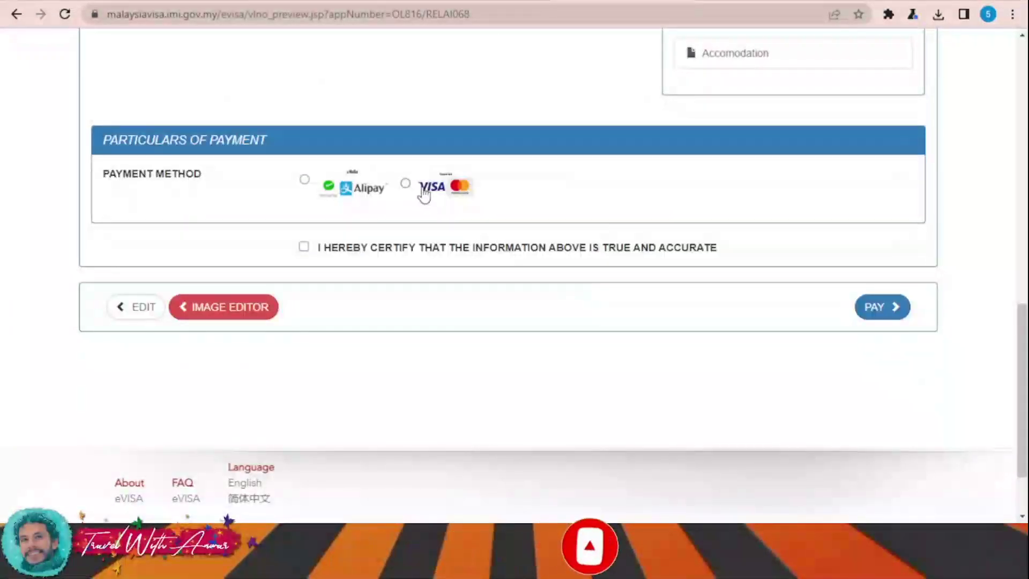
pyautogui.click(406, 184)
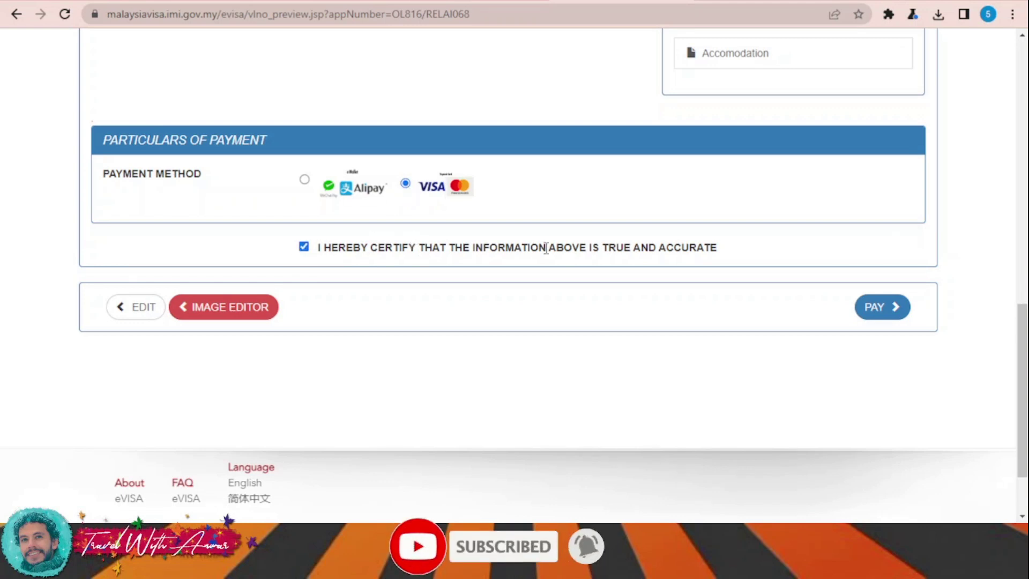
pyautogui.click(882, 307)
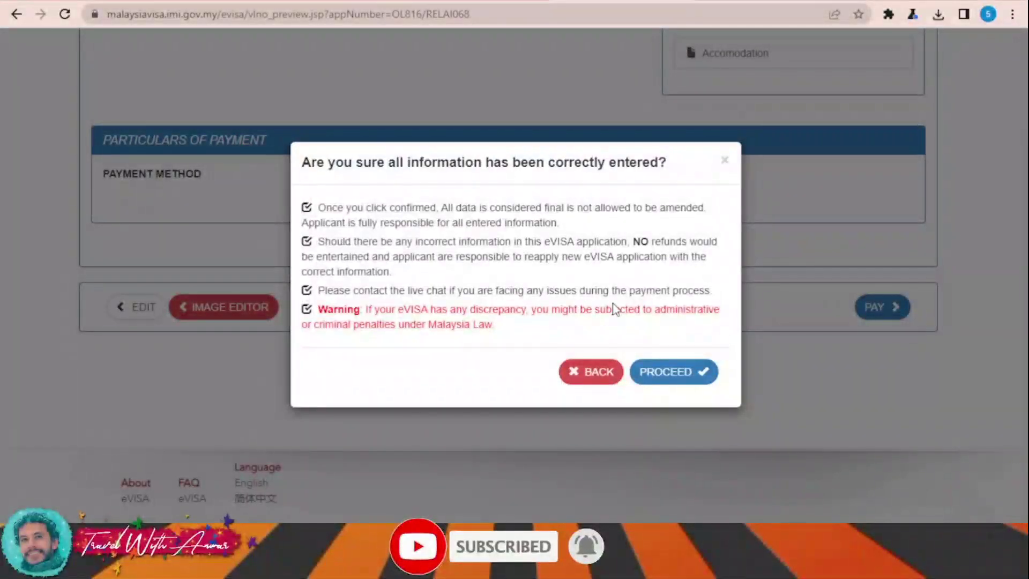
pyautogui.click(669, 373)
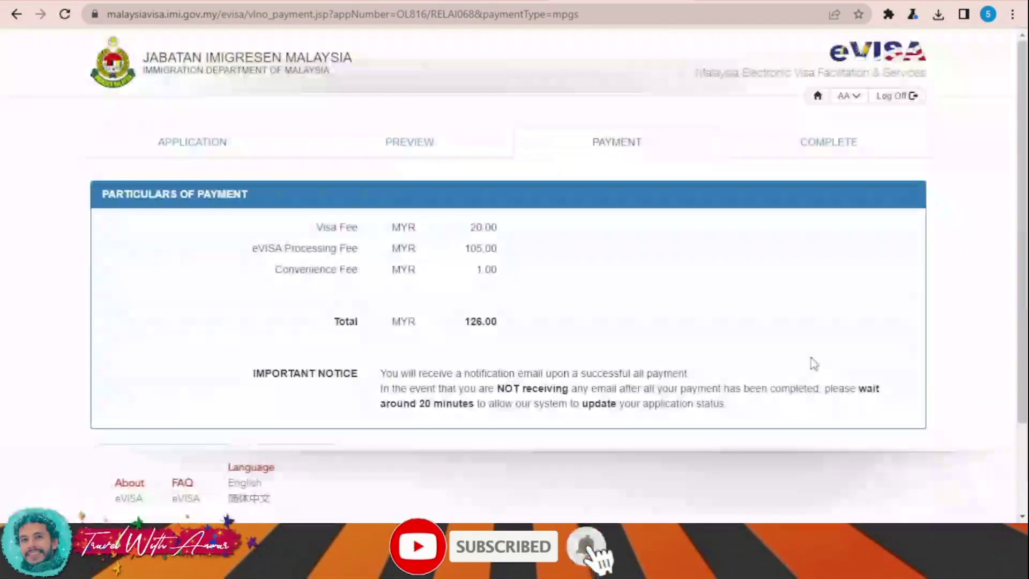
# Proceed with payment of the MYR 126.00 total to reach the card payment page.
pyautogui.scroll(-2, 772, 333)
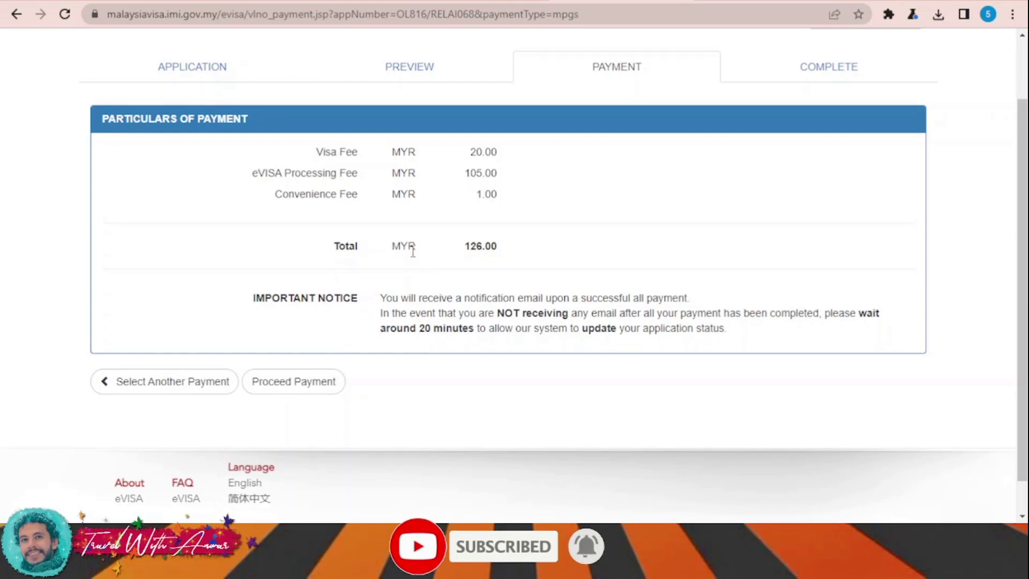
pyautogui.scroll(-1, 411, 249)
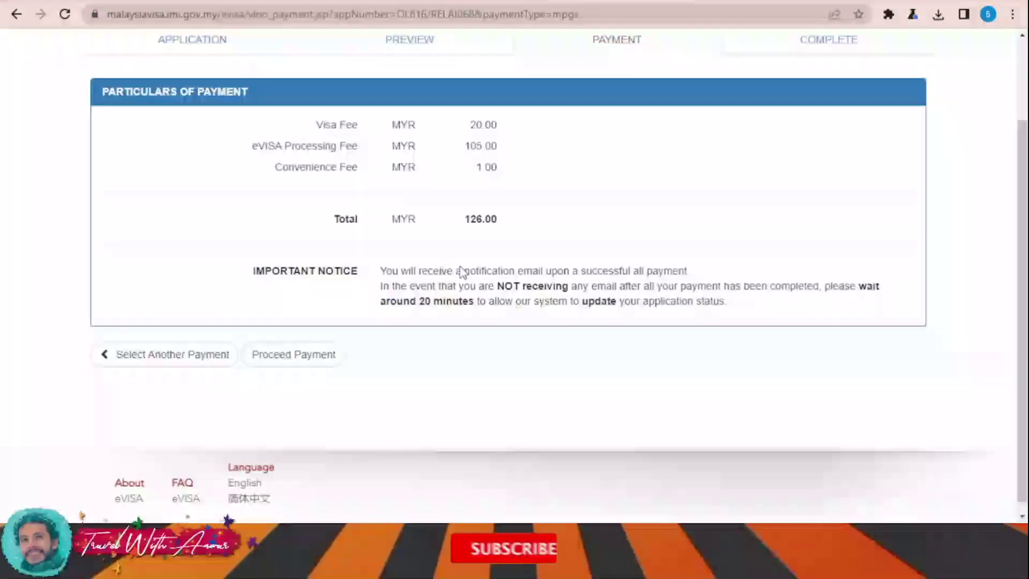
pyautogui.click(300, 346)
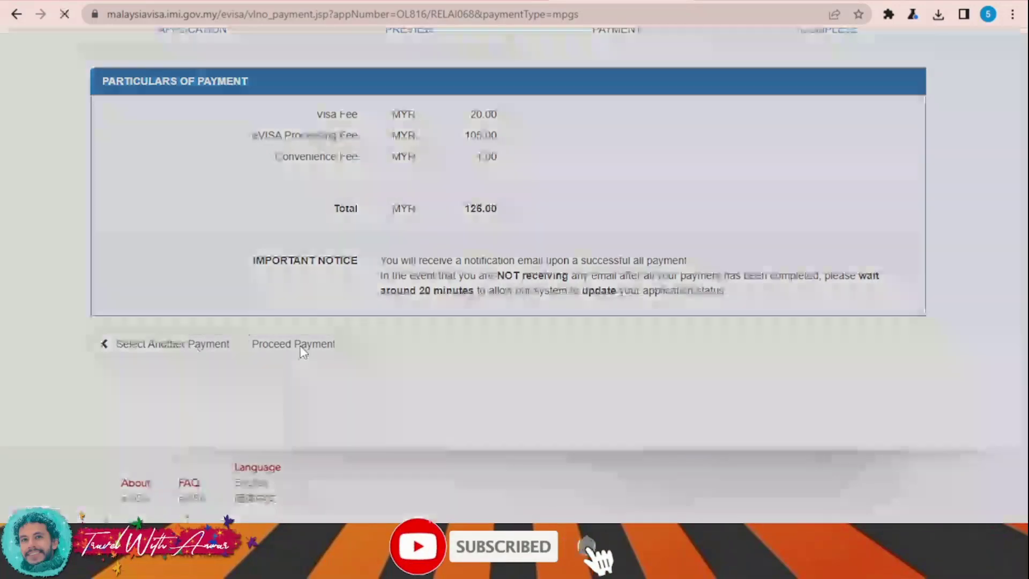
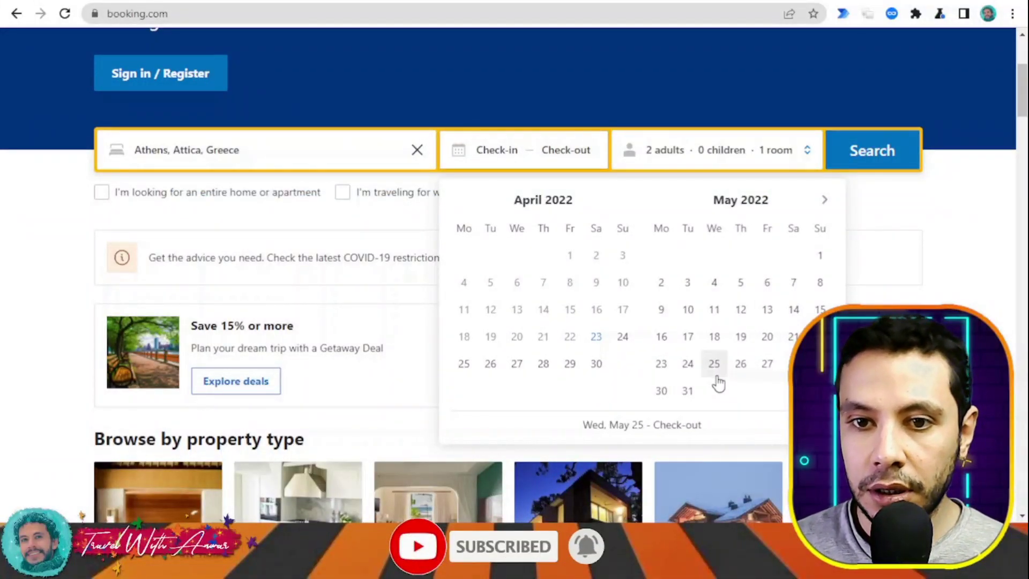
# Set check-in to May 23 and check-out to June 3, reduce adults to 1, and search.
pyautogui.click(662, 368)
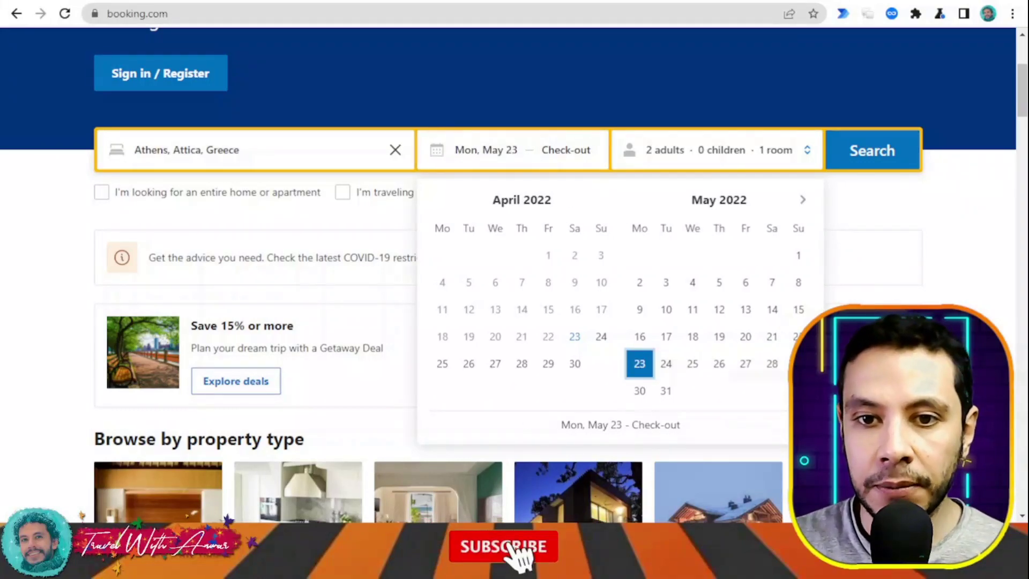
pyautogui.click(802, 201)
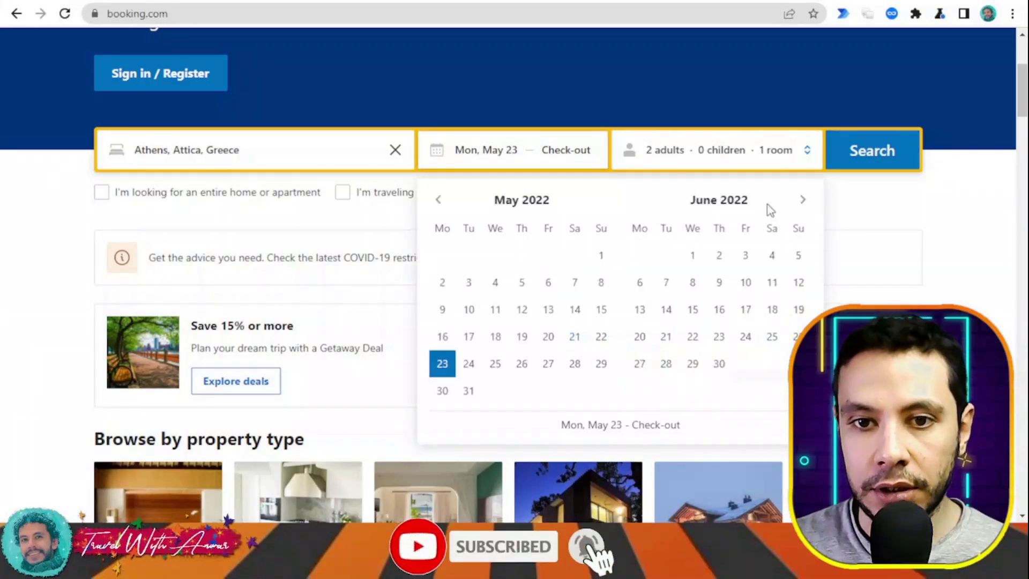
pyautogui.click(743, 258)
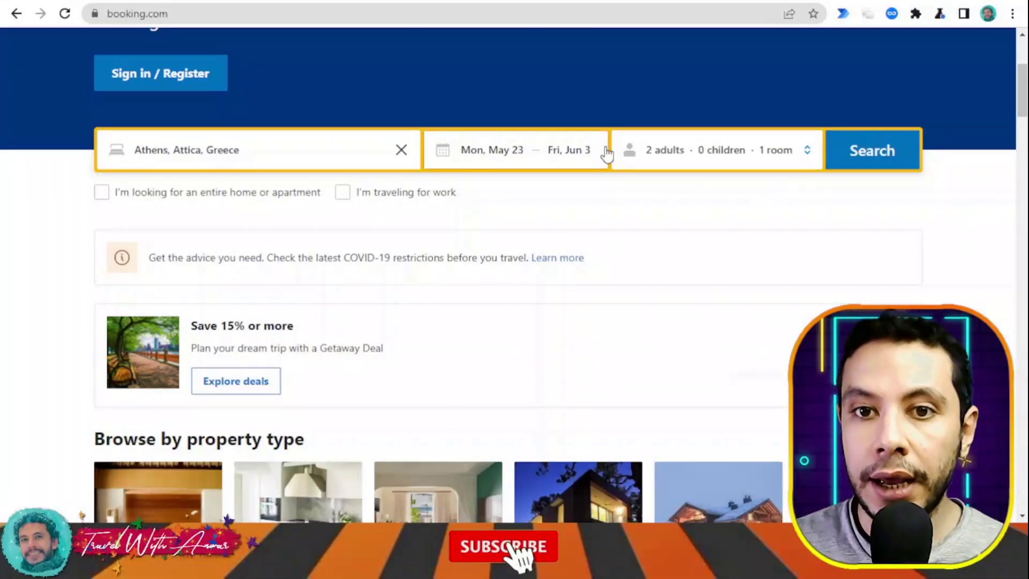
pyautogui.click(676, 163)
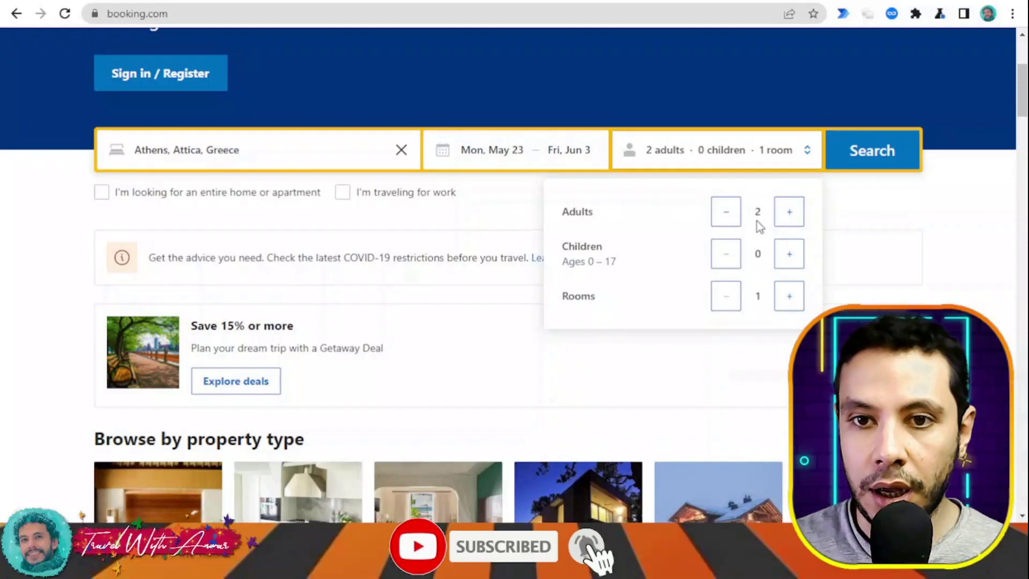
pyautogui.click(727, 215)
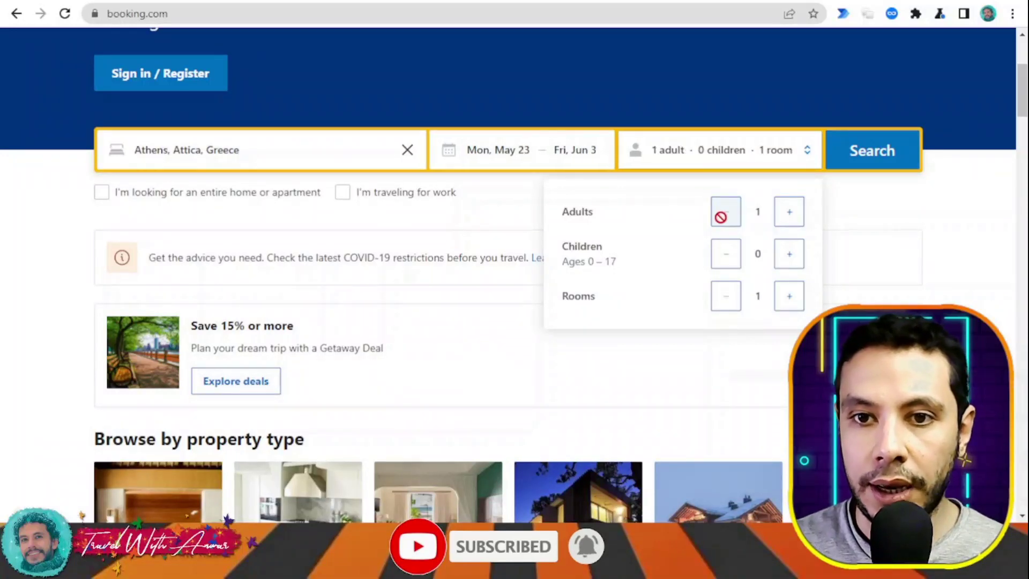
pyautogui.click(889, 154)
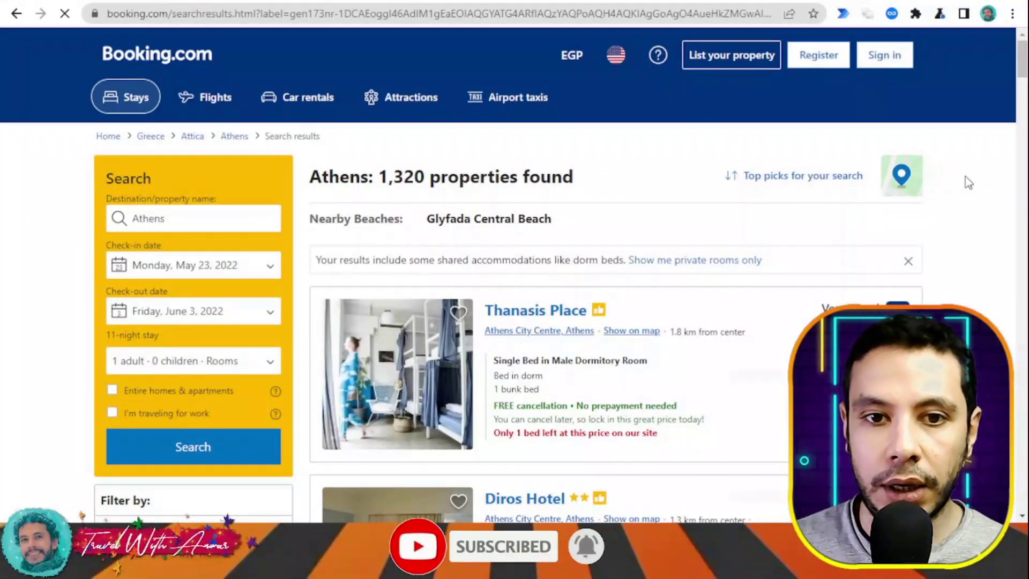
# Switch the displayed currency from EGP to U.S. Dollar.
pyautogui.scroll(-3, 979, 170)
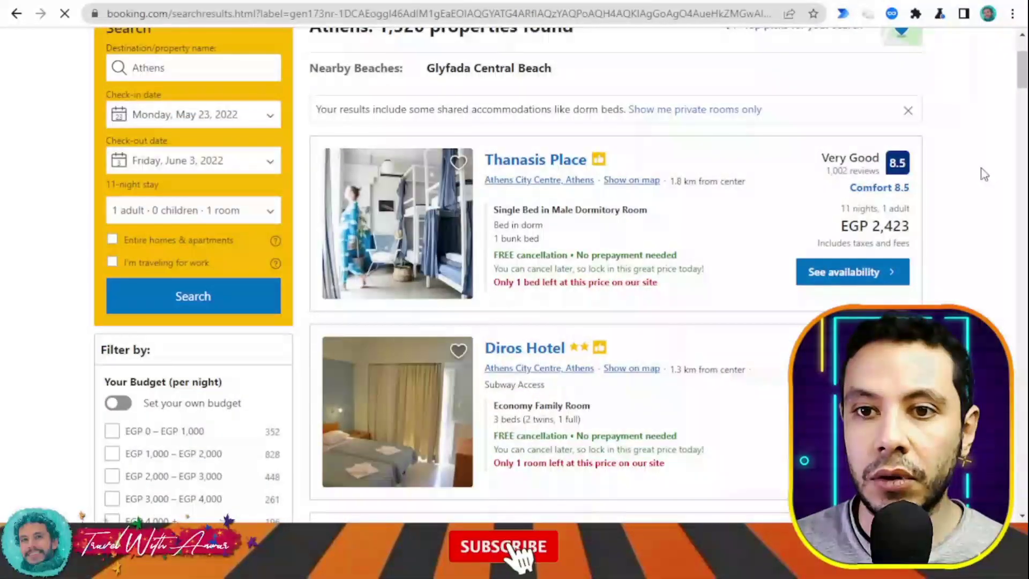
pyautogui.scroll(-4, 980, 169)
pyautogui.scroll(7, 984, 172)
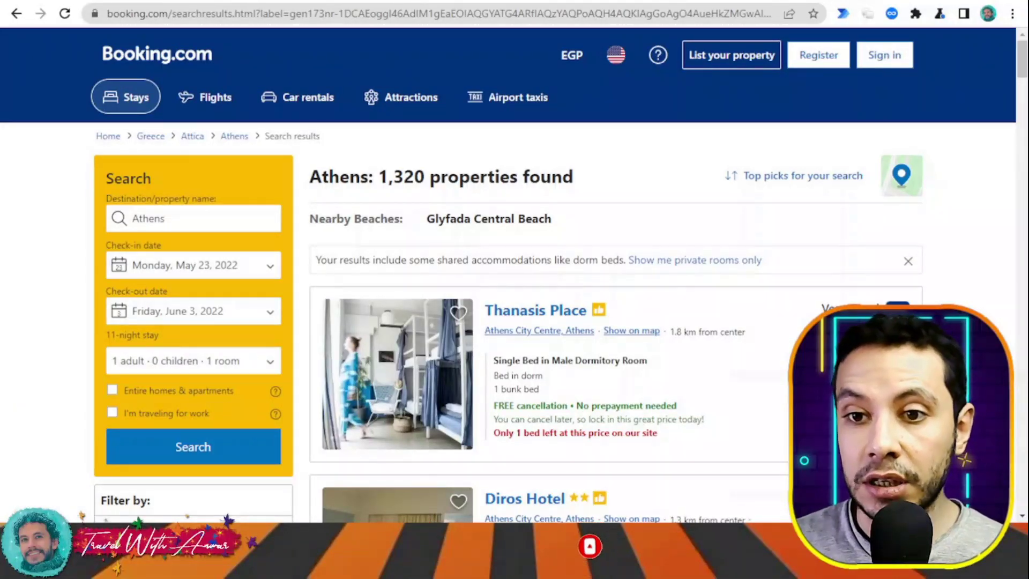
pyautogui.click(577, 59)
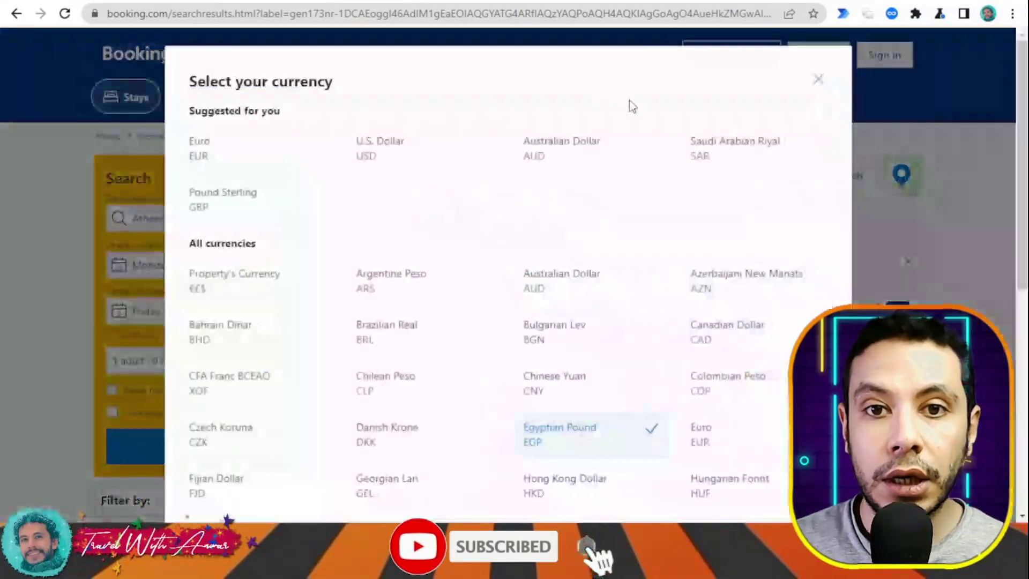
pyautogui.click(369, 152)
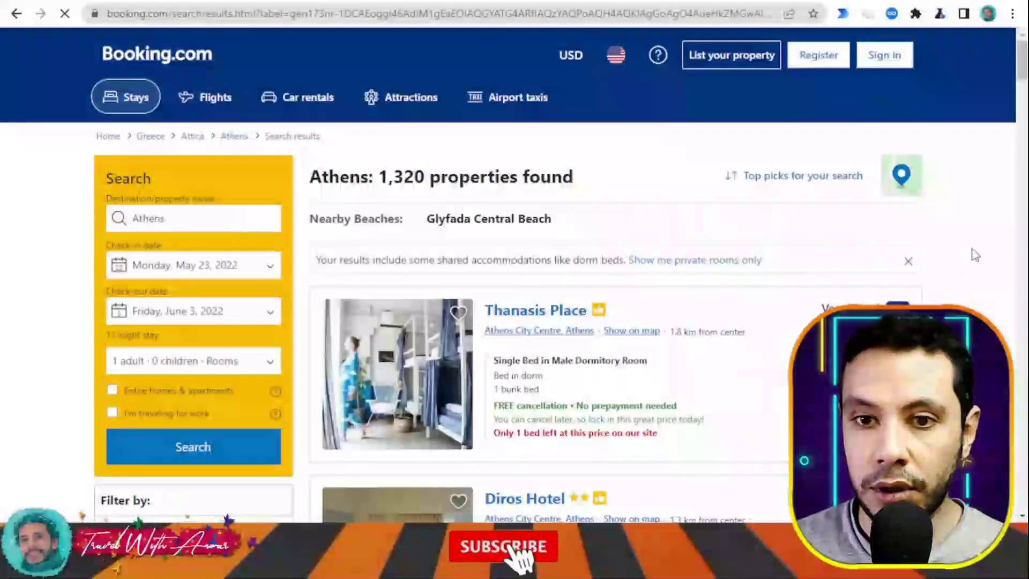
# Review the 1,320 Athens results, highlighting the 11-night stay count.
pyautogui.scroll(-3, 979, 258)
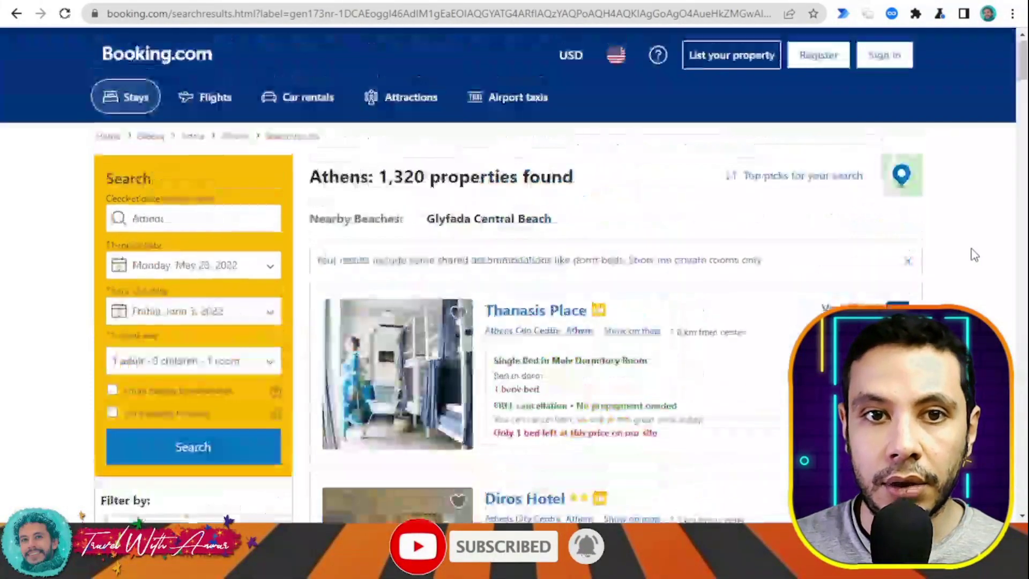
pyautogui.scroll(-1, 971, 255)
pyautogui.scroll(-1, 905, 237)
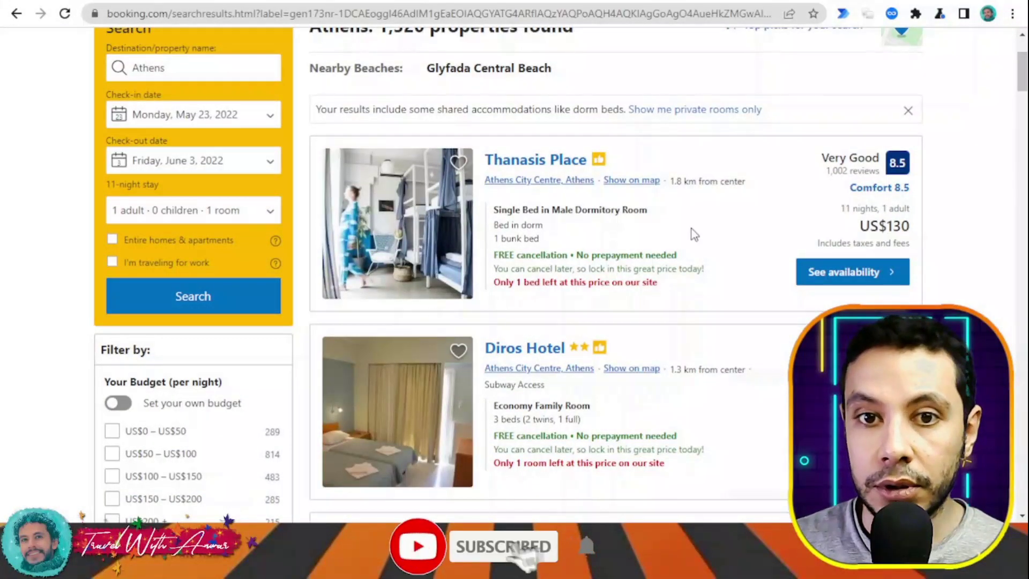
pyautogui.moveTo(713, 176)
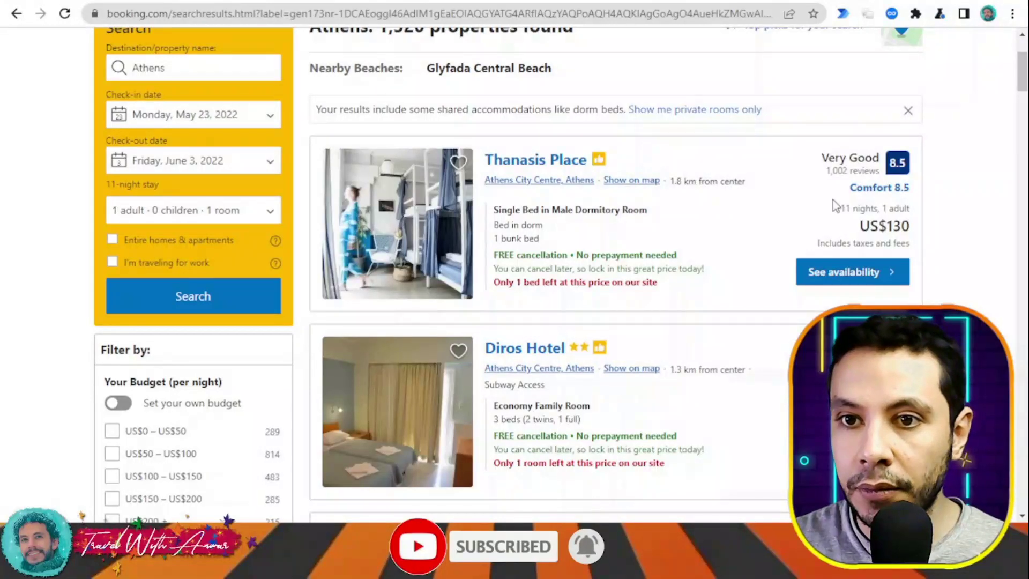
pyautogui.moveTo(839, 208); pyautogui.dragTo(852, 210)
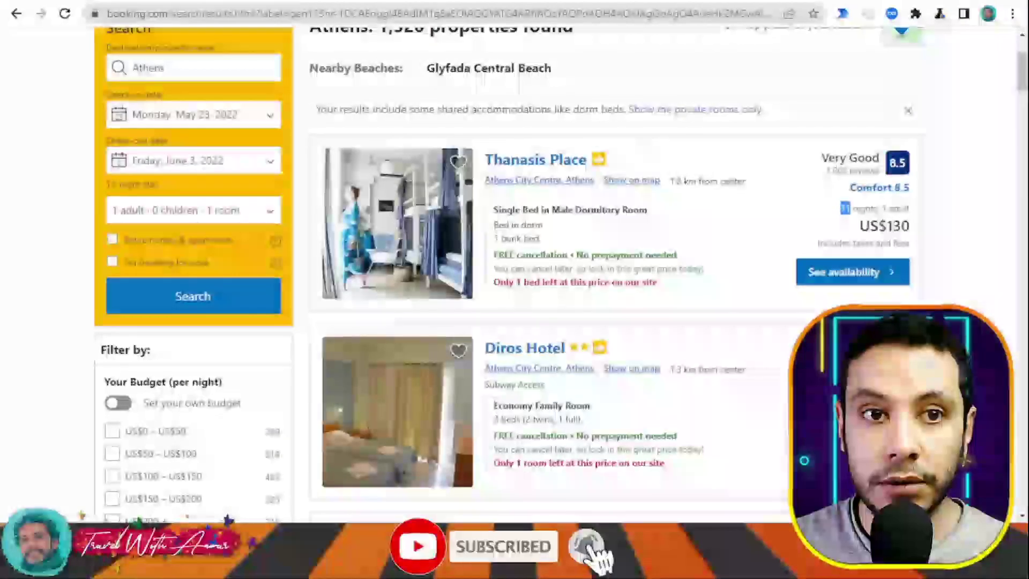
pyautogui.scroll(-5, 983, 174)
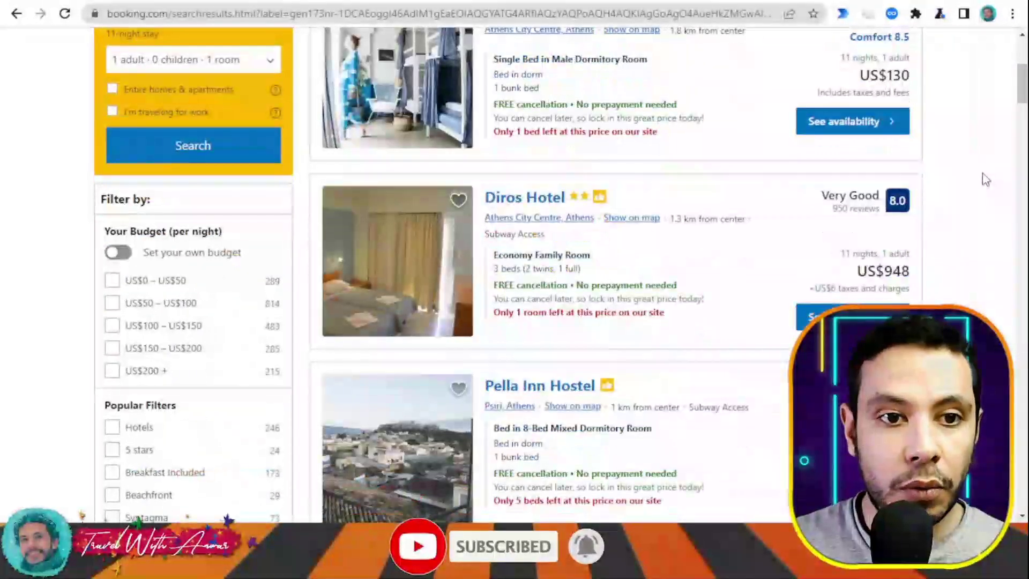
pyautogui.scroll(8, 984, 179)
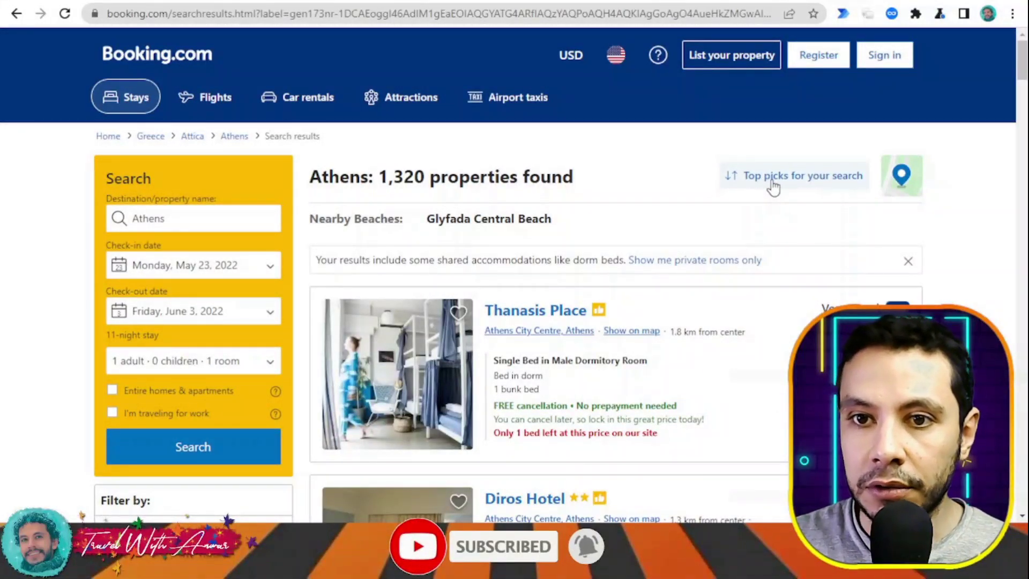
pyautogui.click(773, 187)
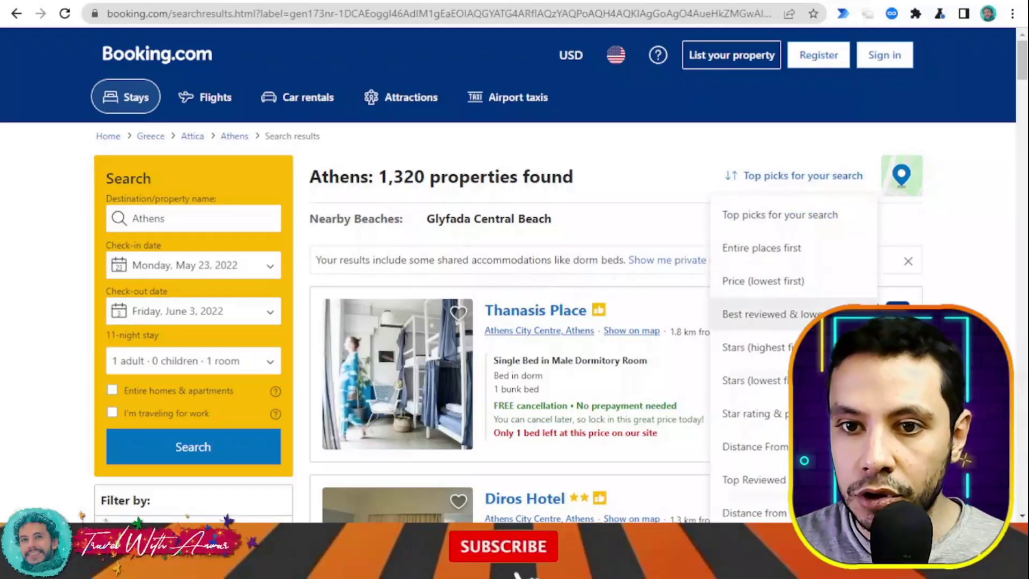
pyautogui.scroll(-2, 804, 311)
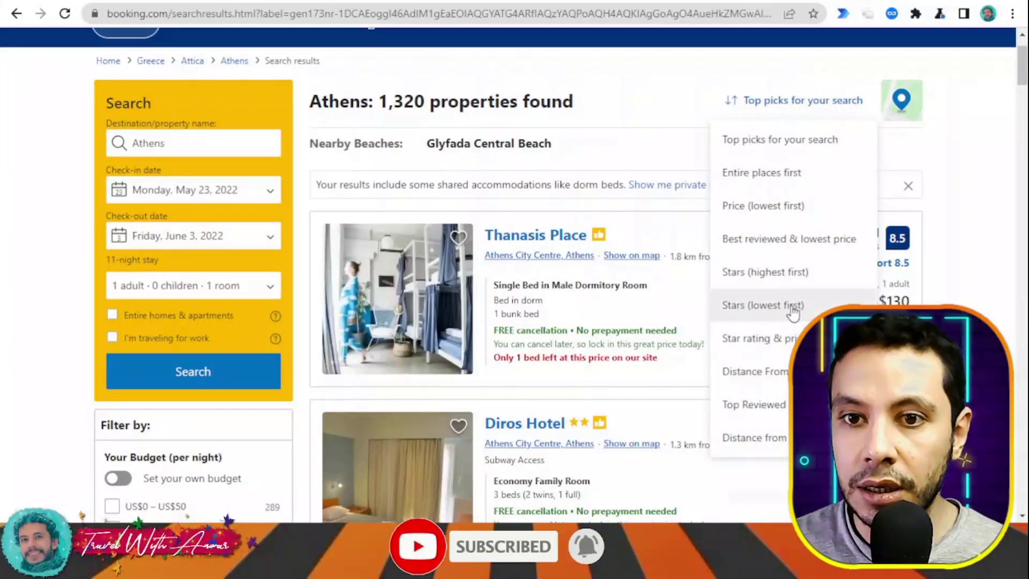
pyautogui.click(775, 207)
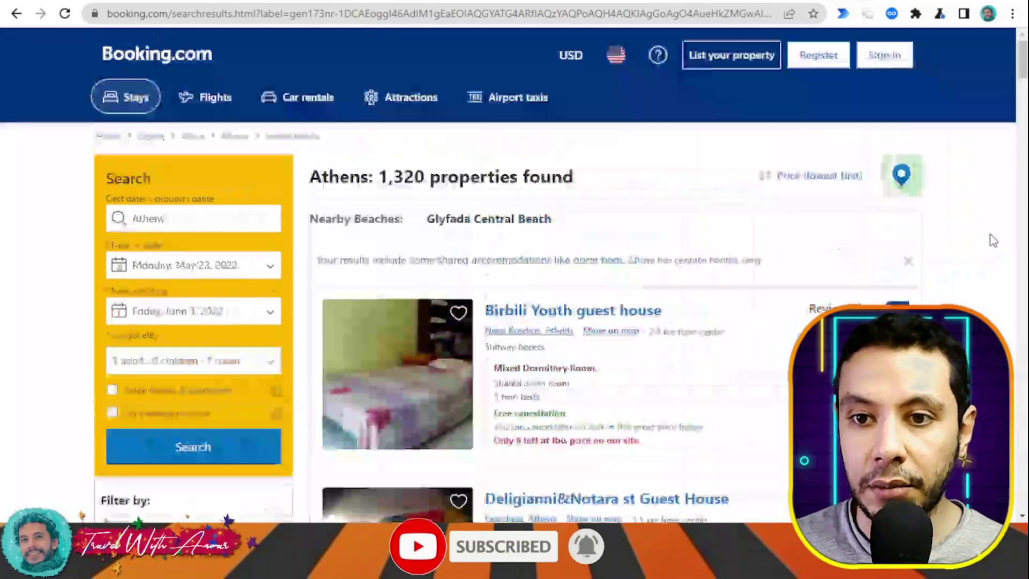
pyautogui.scroll(-2, 993, 241)
pyautogui.scroll(-1, 991, 239)
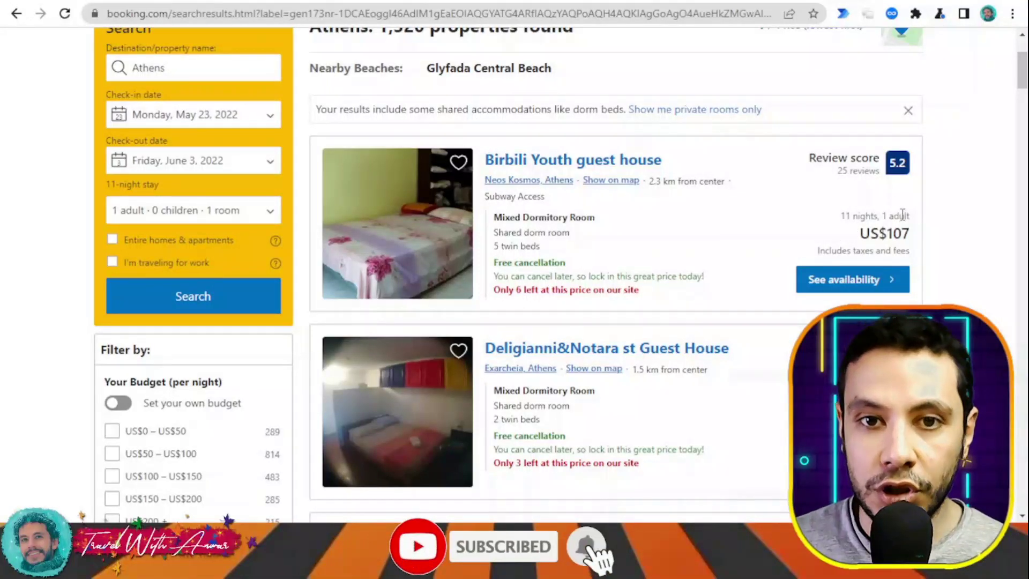
pyautogui.scroll(-1, 917, 226)
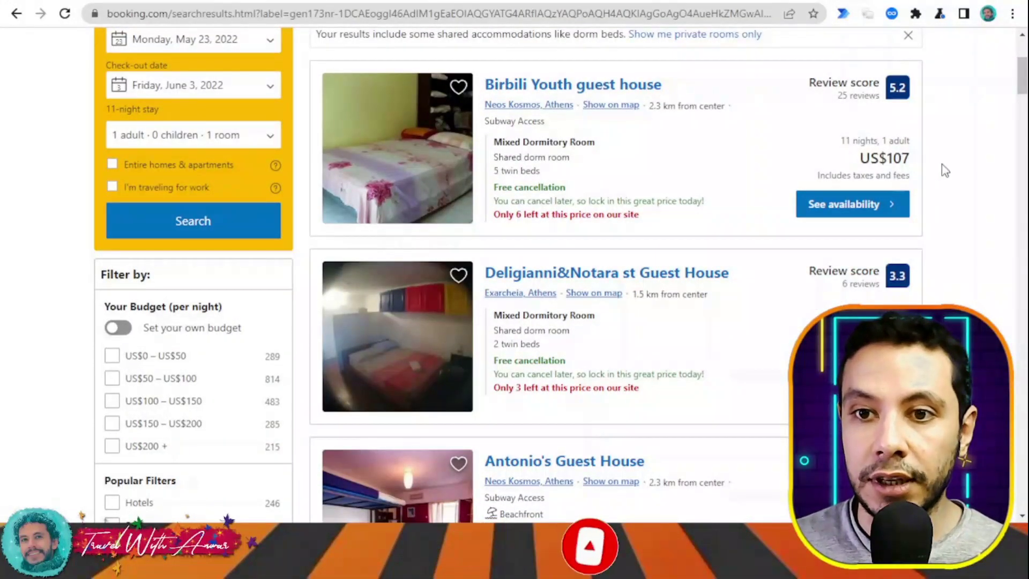
pyautogui.scroll(-2, 941, 177)
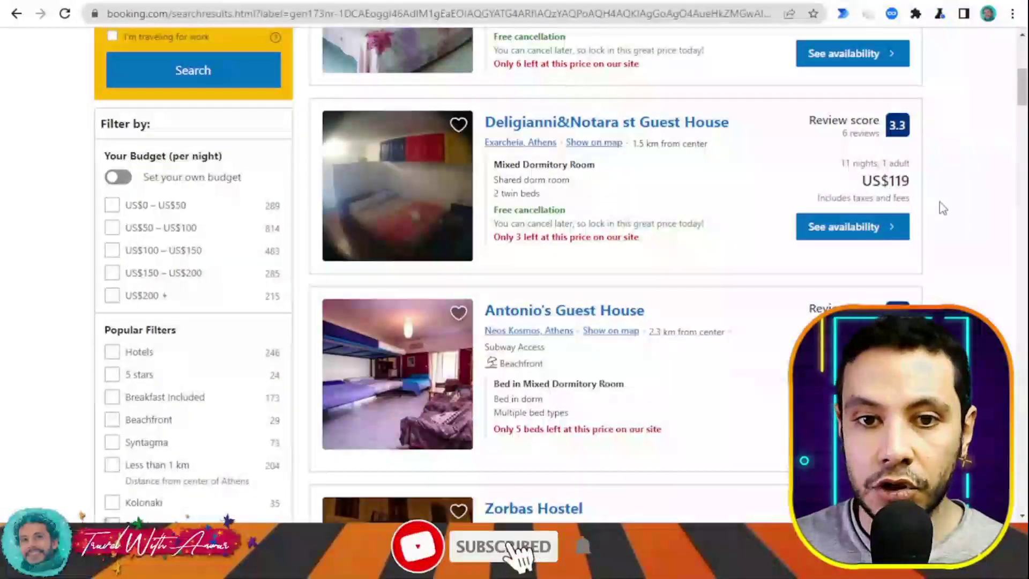
pyautogui.scroll(-3, 940, 207)
pyautogui.scroll(-1, 928, 258)
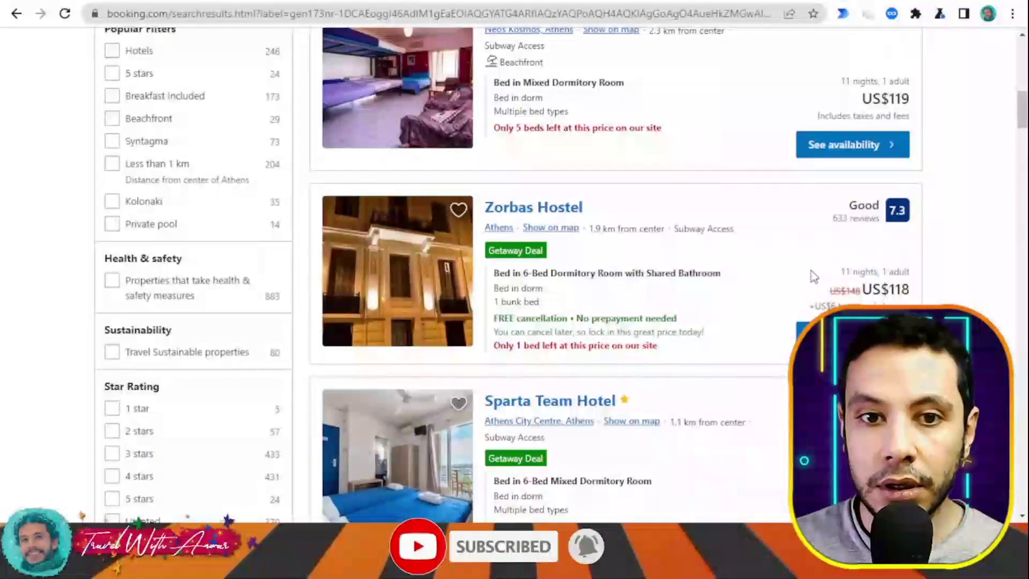
pyautogui.scroll(-2, 834, 278)
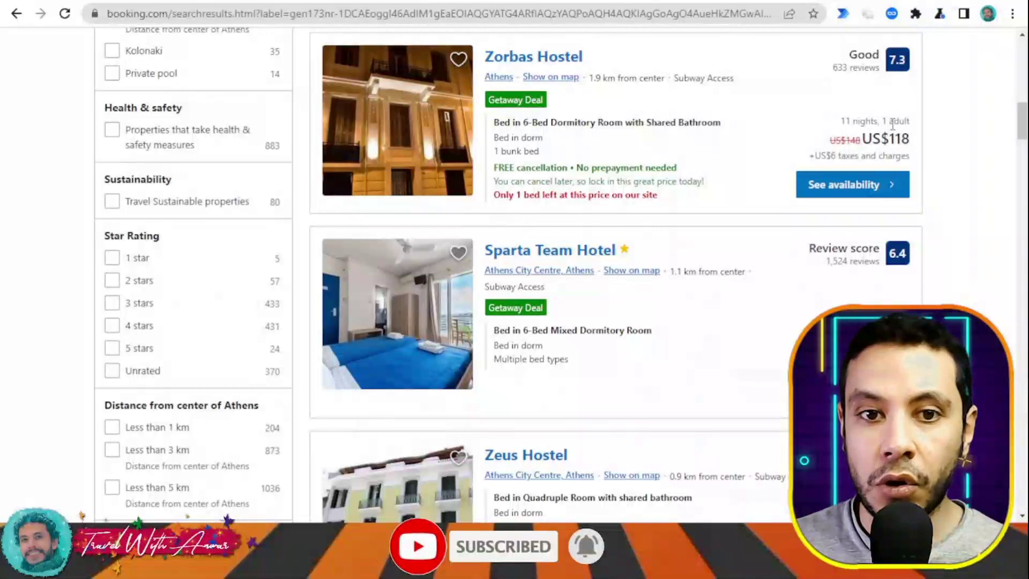
pyautogui.scroll(-3, 892, 125)
pyautogui.scroll(1, 959, 197)
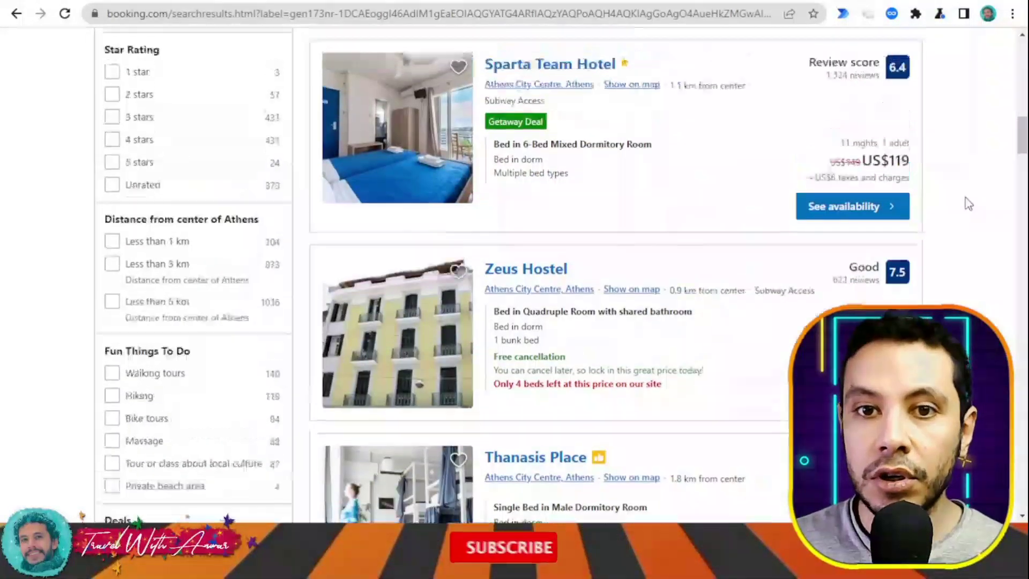
pyautogui.scroll(2, 967, 203)
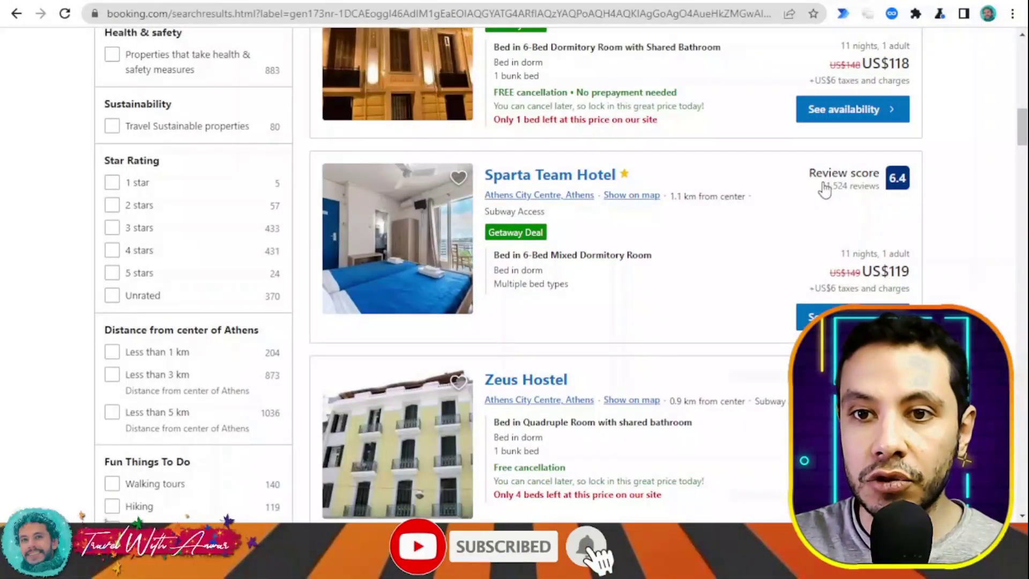
pyautogui.scroll(4, 858, 204)
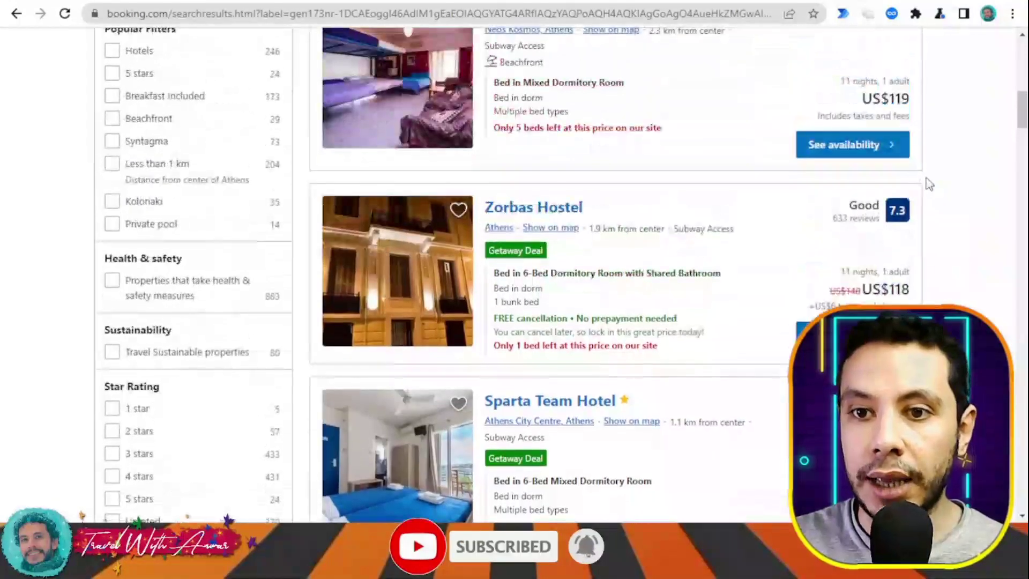
pyautogui.scroll(4, 879, 217)
pyautogui.scroll(5, 939, 232)
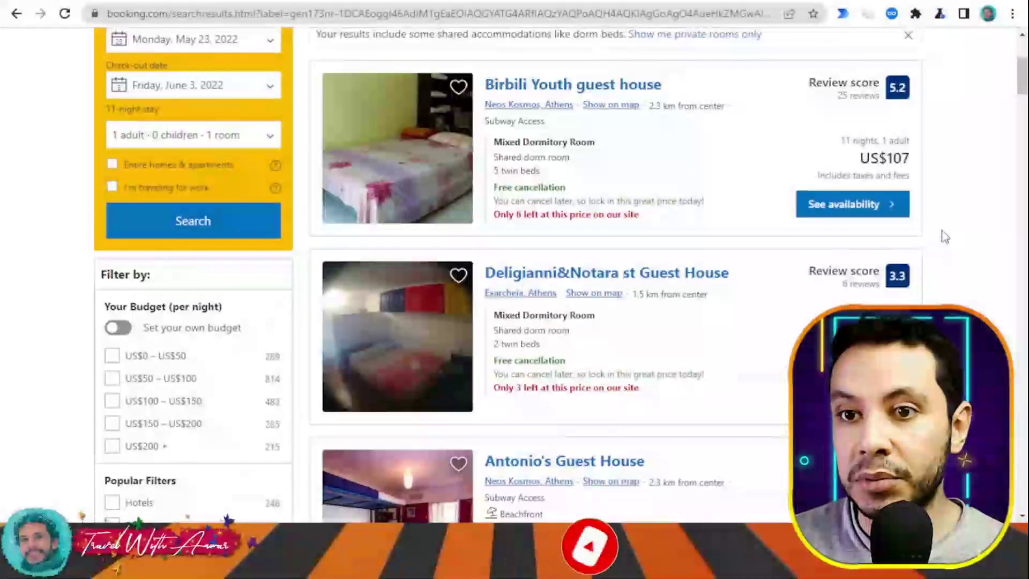
pyautogui.scroll(4, 945, 230)
pyautogui.scroll(-17, 946, 230)
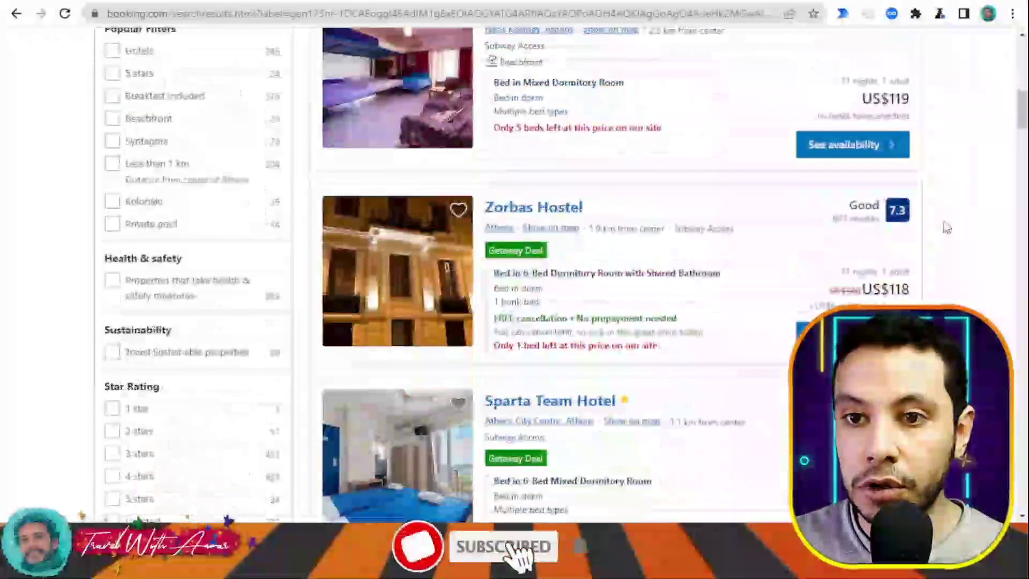
pyautogui.scroll(-6, 941, 225)
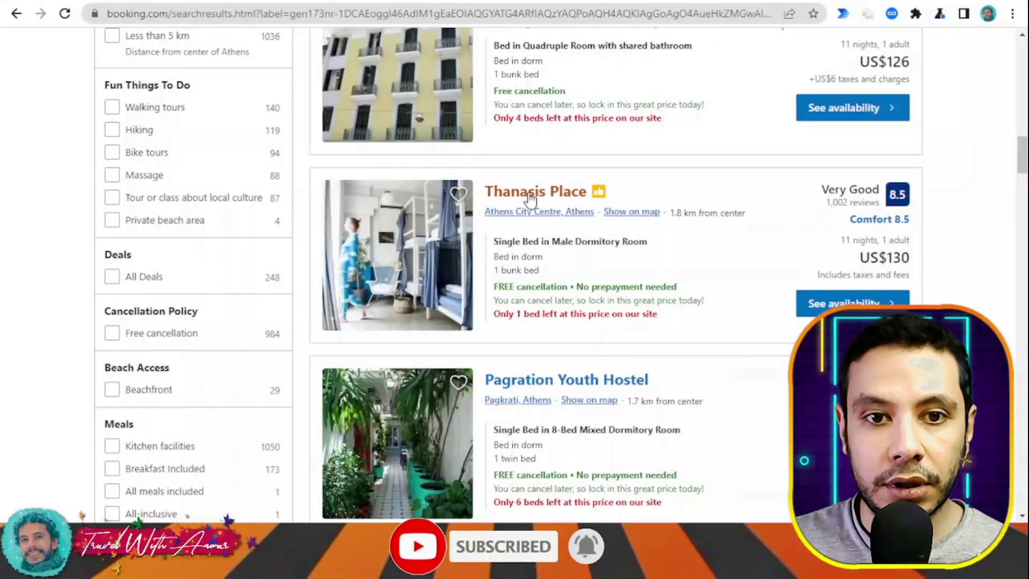
pyautogui.scroll(-1, 506, 122)
# Open the Thanasis Place page and scroll down to its room availability table.
pyautogui.click(526, 118)
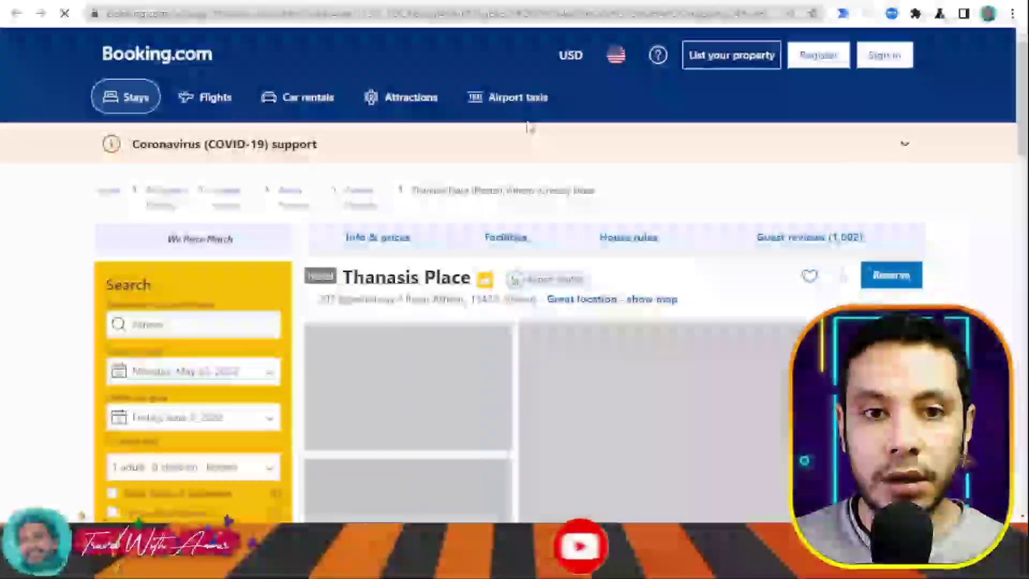
pyautogui.scroll(-3, 972, 193)
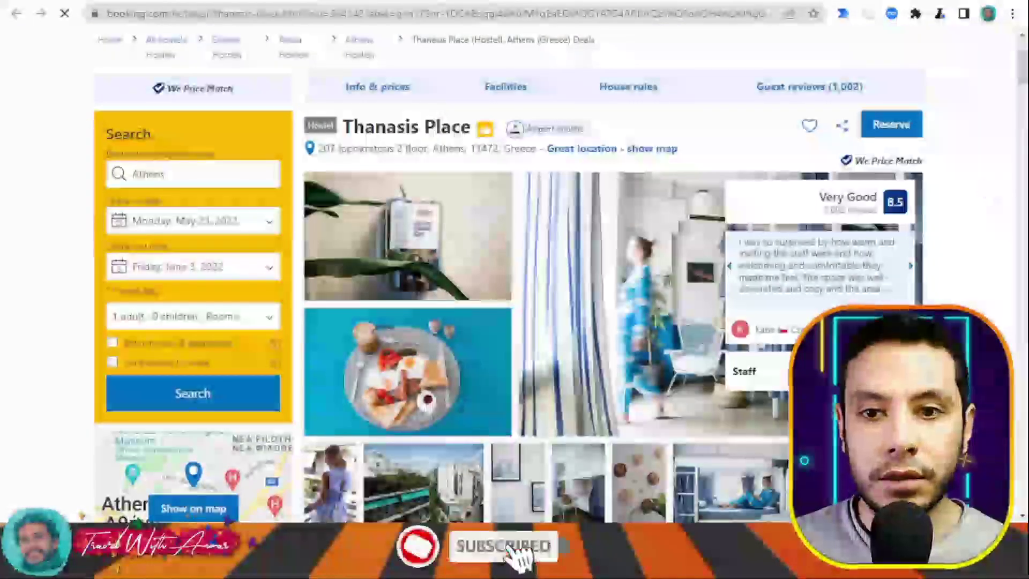
pyautogui.scroll(-3, 460, 184)
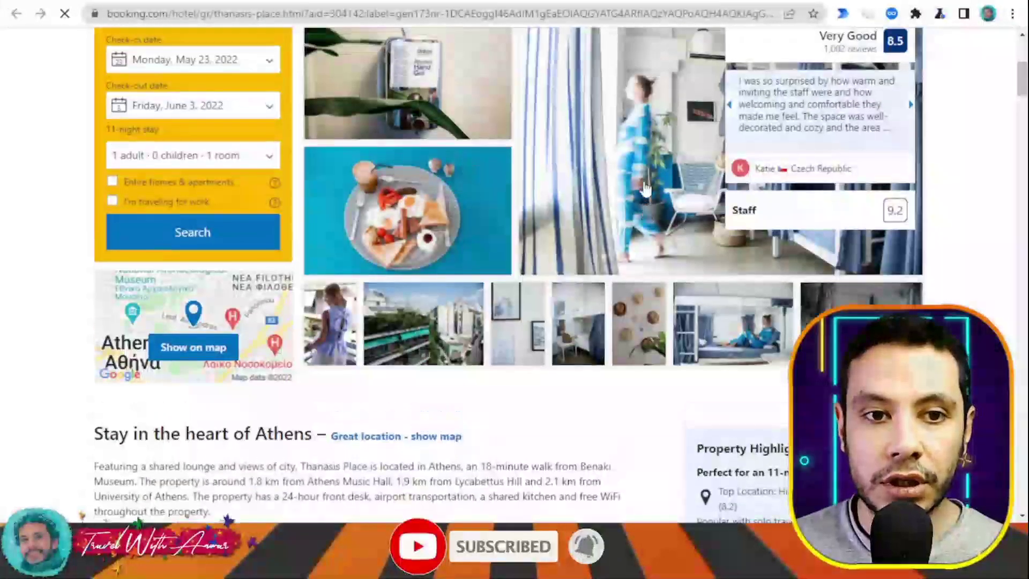
pyautogui.scroll(3, 653, 185)
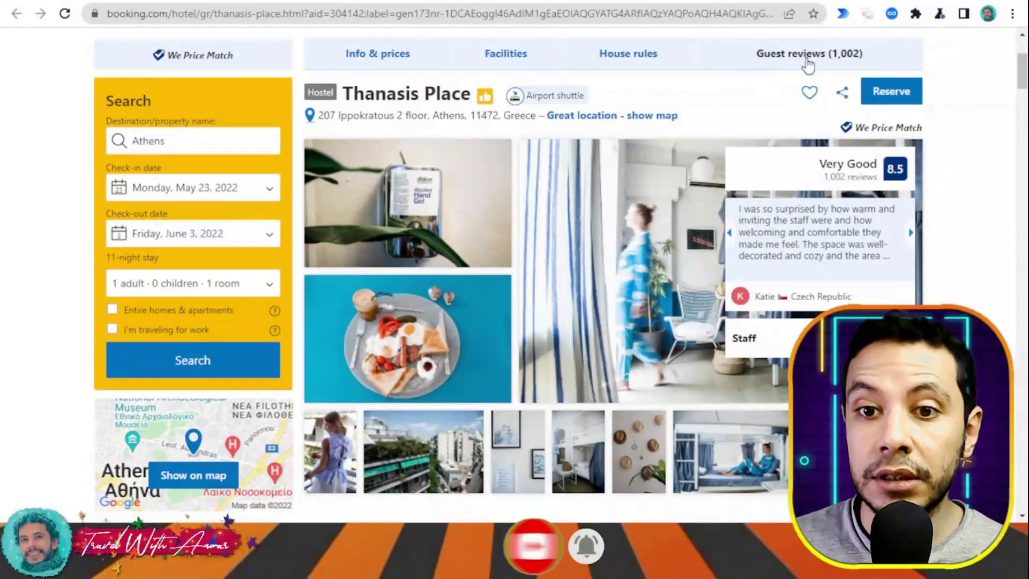
pyautogui.scroll(-5, 959, 114)
pyautogui.scroll(-5, 963, 117)
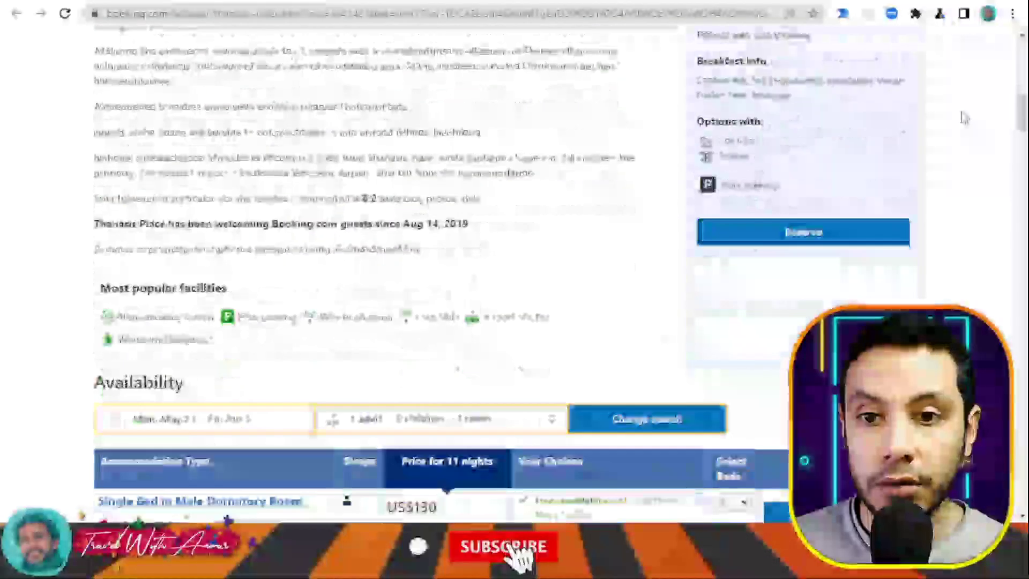
pyautogui.scroll(-4, 964, 118)
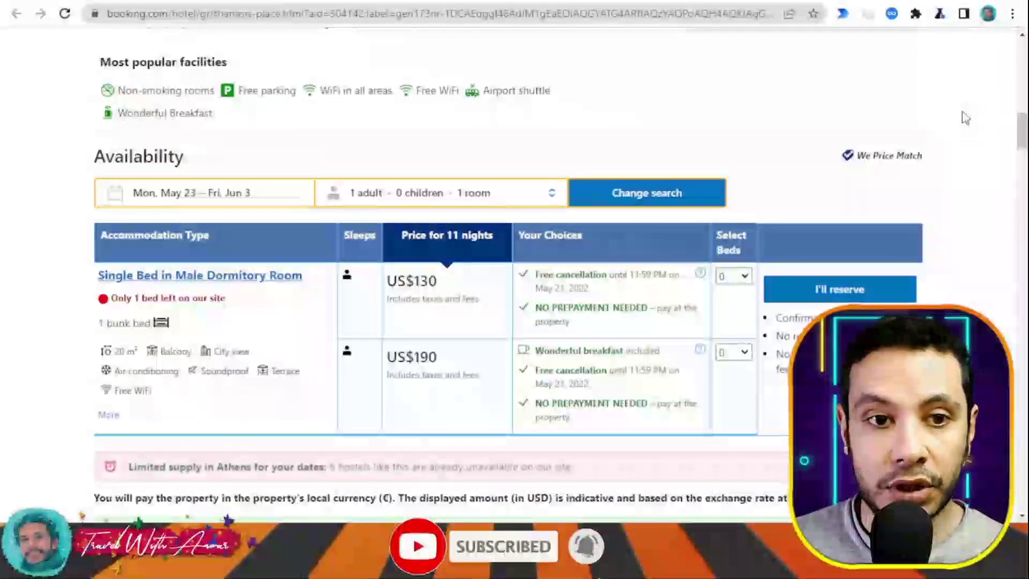
pyautogui.scroll(-3, 963, 111)
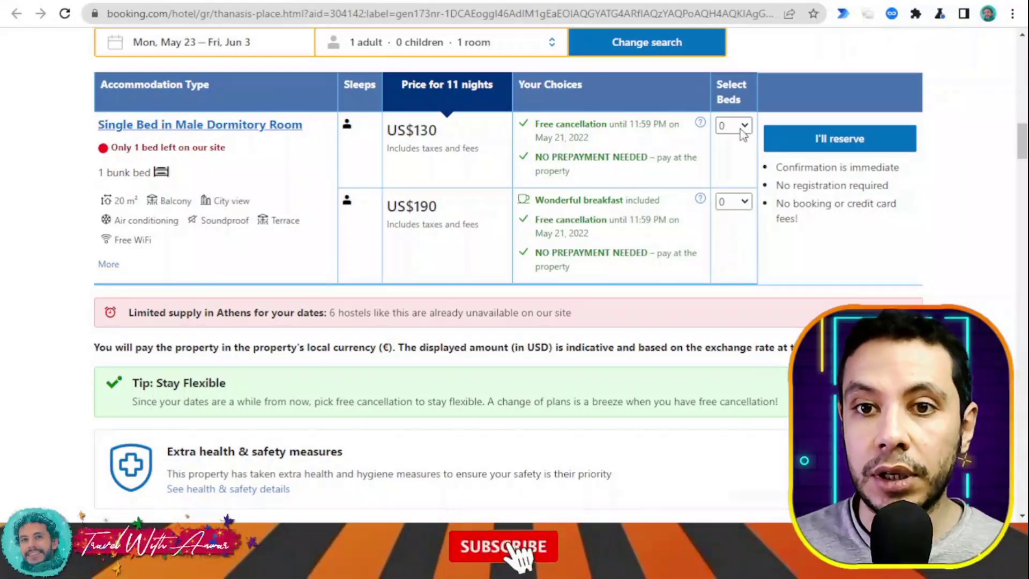
# Select 1 Single Bed in Male Dormitory Room at US$130 and reserve it.
pyautogui.click(741, 159)
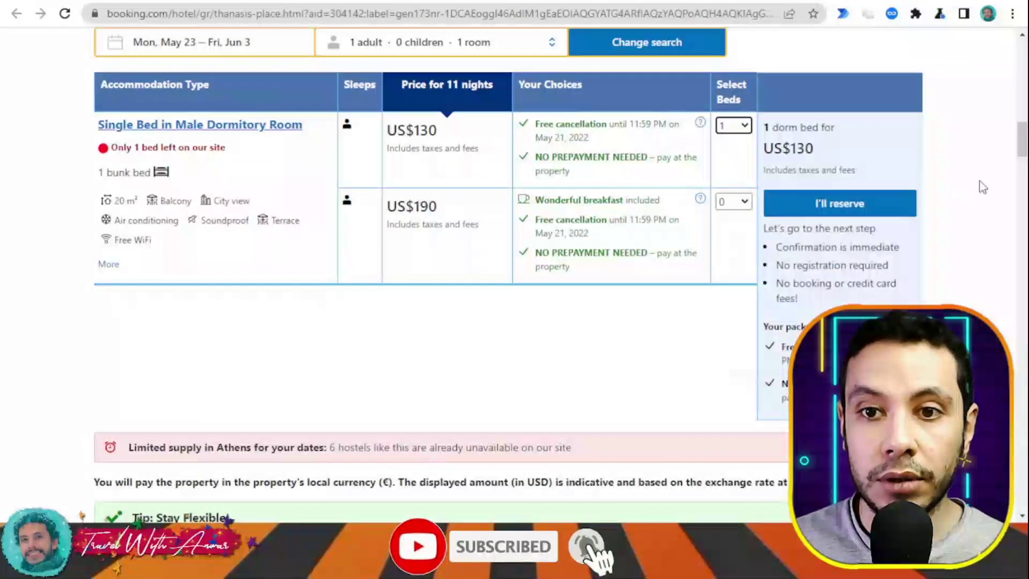
pyautogui.scroll(-1, 911, 177)
pyautogui.scroll(1, 177, 163)
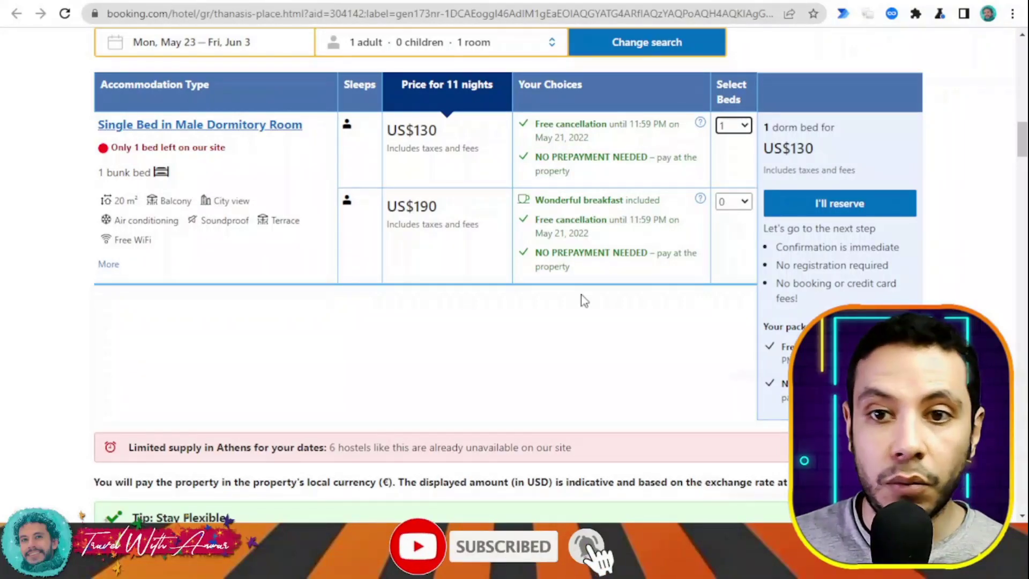
pyautogui.scroll(-3, 937, 216)
pyautogui.scroll(3, 943, 220)
pyautogui.moveTo(852, 205)
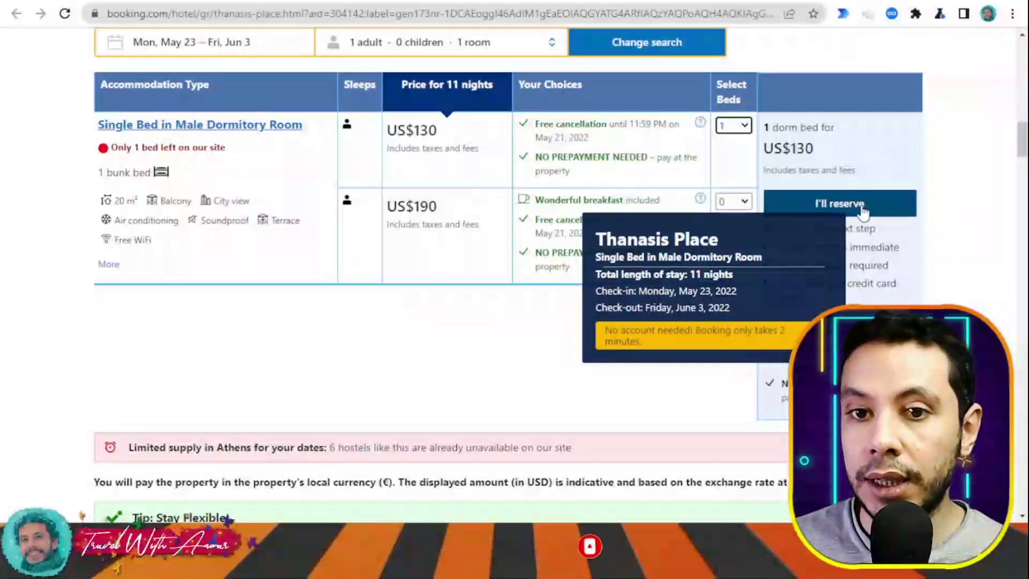
pyautogui.click(862, 209)
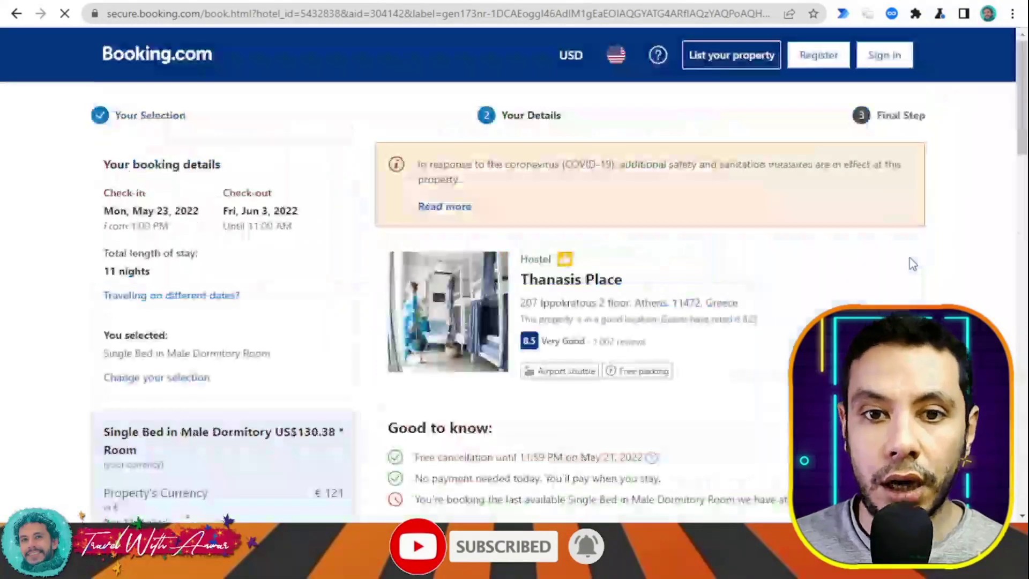
pyautogui.scroll(-4, 861, 248)
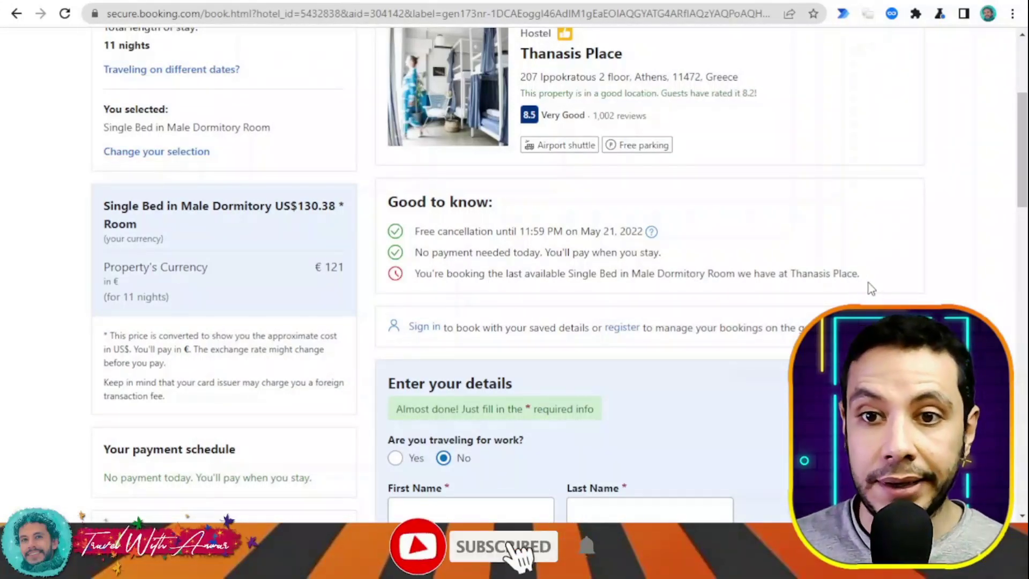
pyautogui.scroll(-3, 866, 291)
pyautogui.scroll(-3, 865, 290)
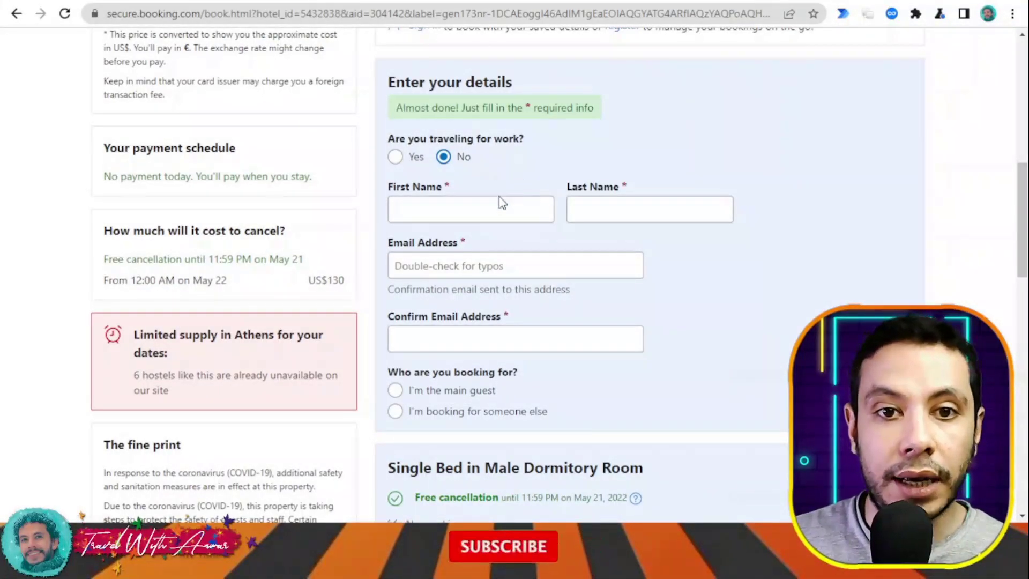
pyautogui.scroll(-1, 509, 193)
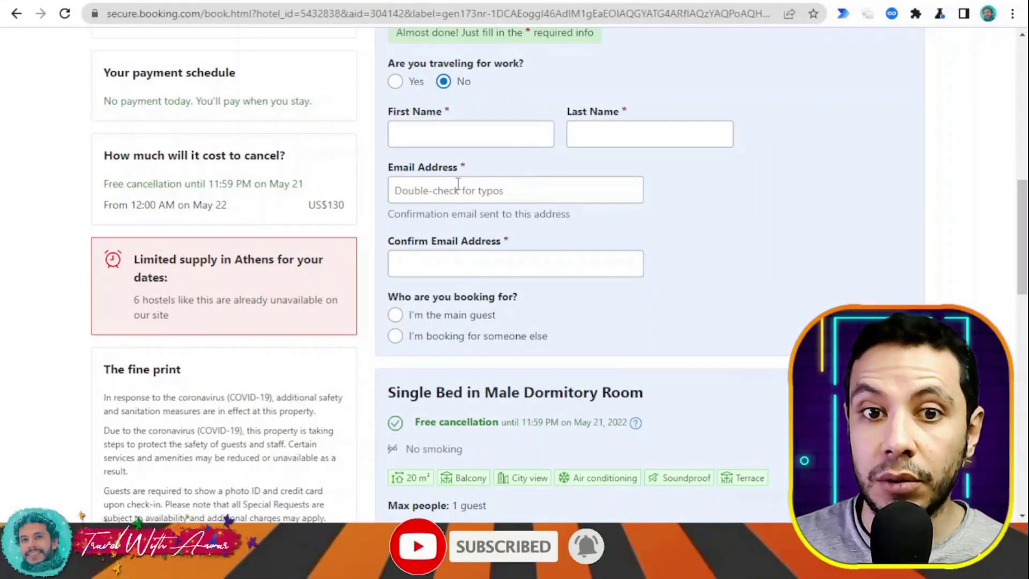
pyautogui.scroll(-6, 468, 257)
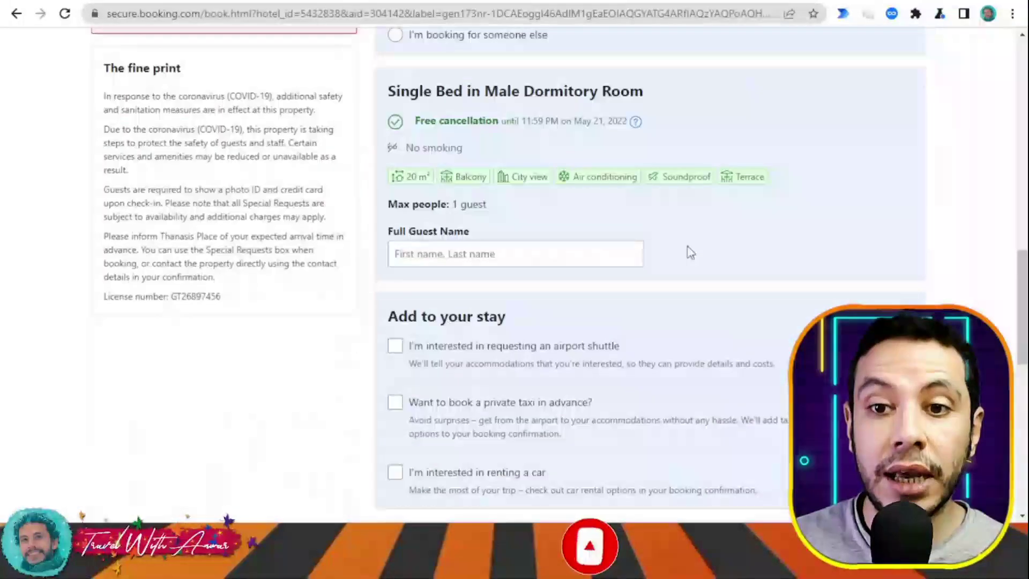
pyautogui.scroll(10, 688, 252)
pyautogui.scroll(7, 689, 251)
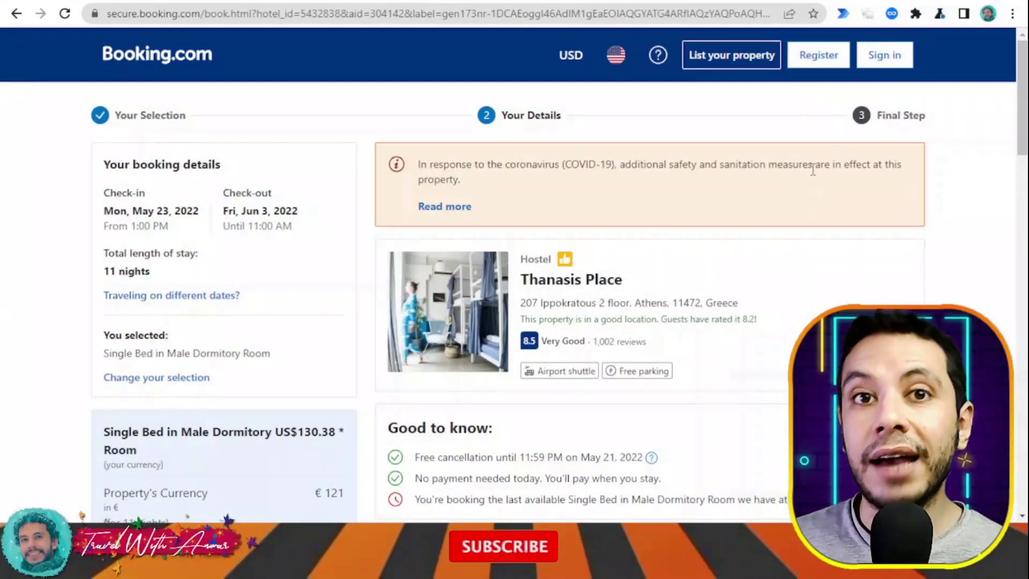
pyautogui.scroll(-15, 790, 287)
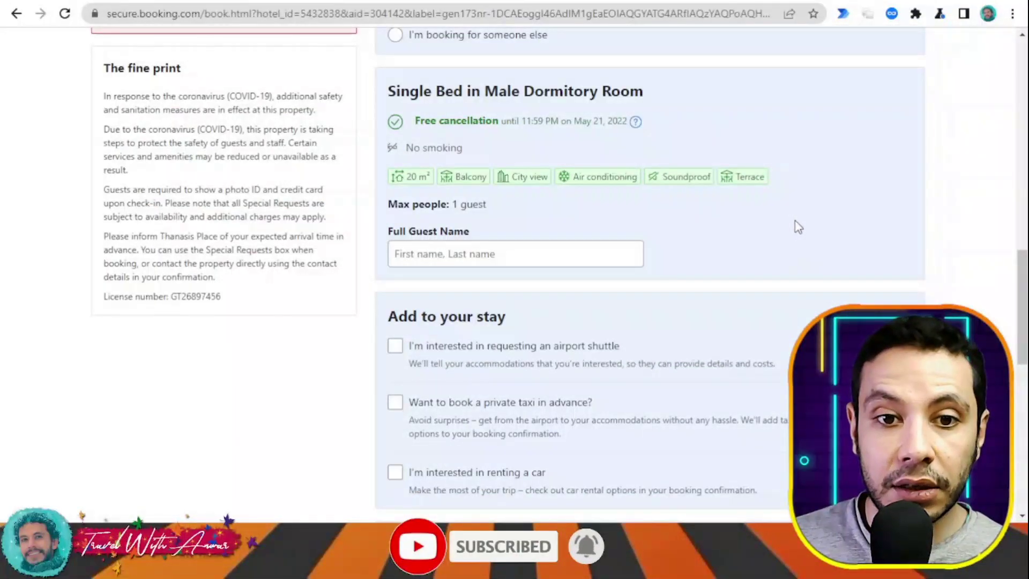
pyautogui.scroll(-3, 795, 225)
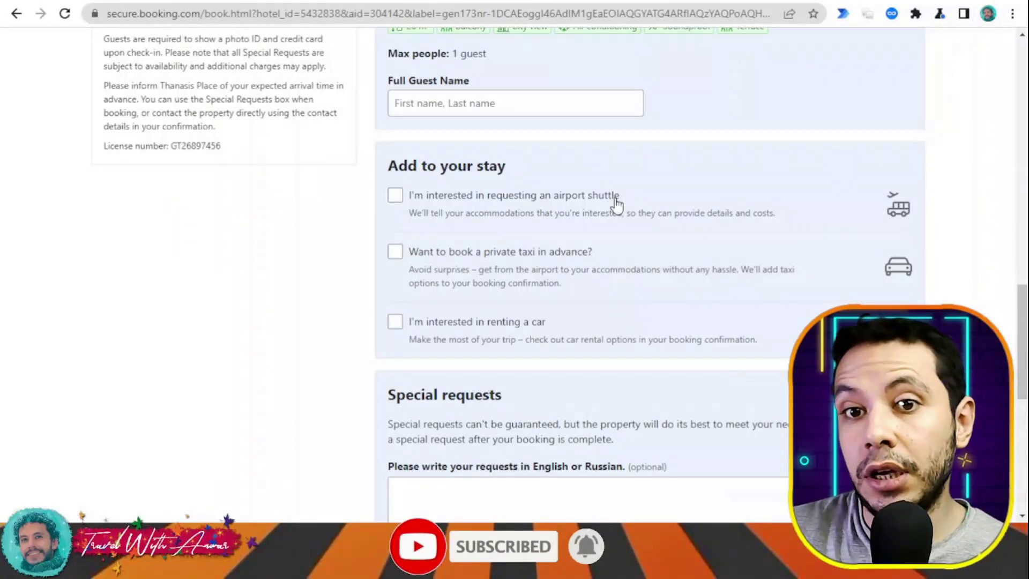
pyautogui.scroll(-7, 621, 204)
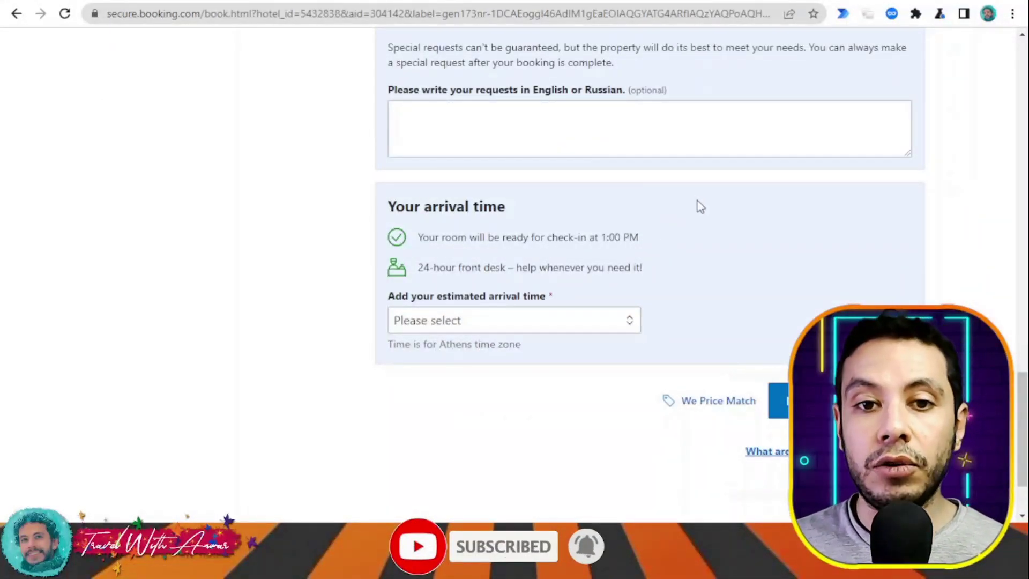
pyautogui.scroll(15, 719, 209)
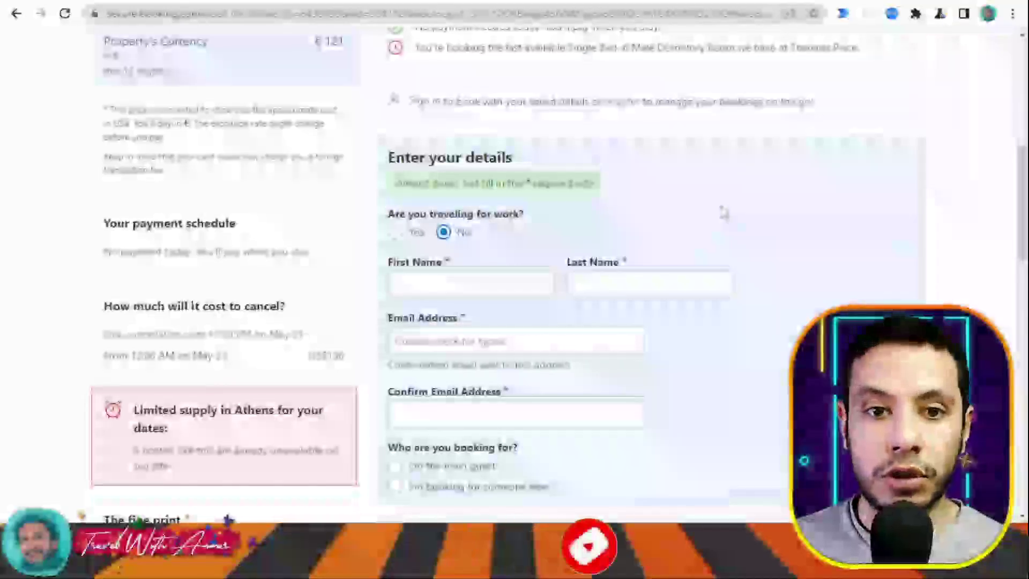
pyautogui.scroll(-13, 616, 176)
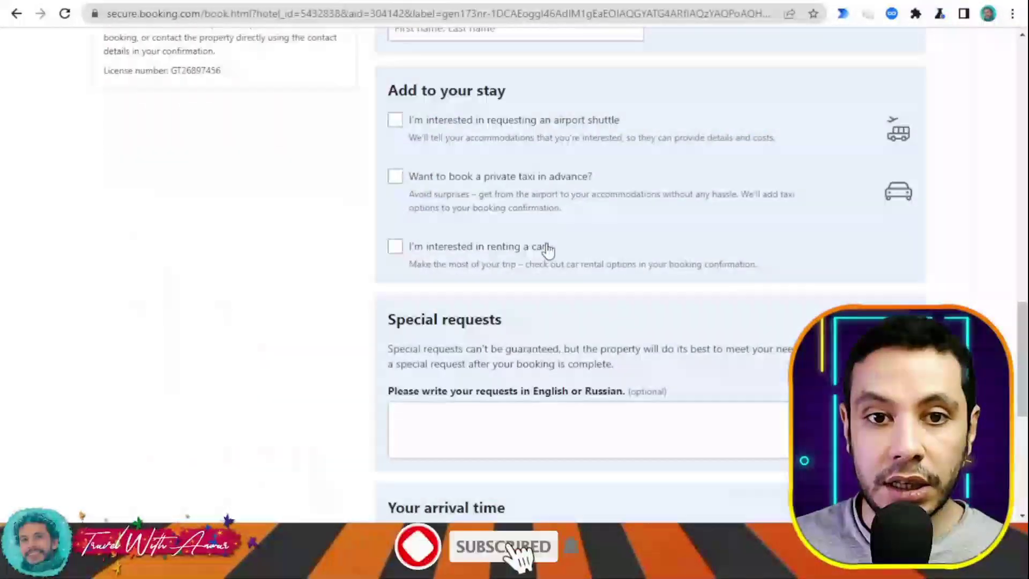
pyautogui.scroll(-7, 548, 249)
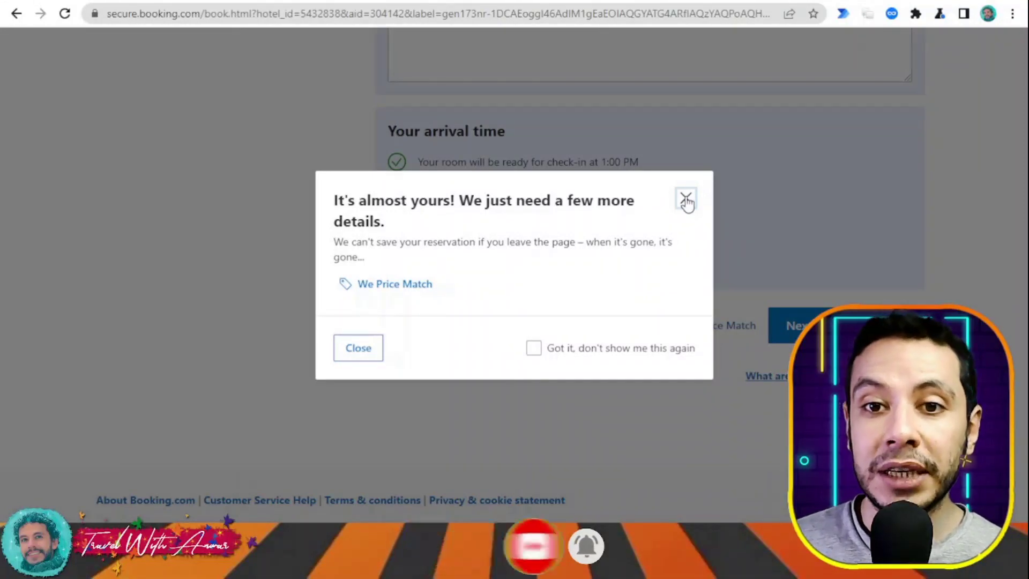
# Close the 'It's almost yours!' reservation reminder popup.
pyautogui.click(686, 201)
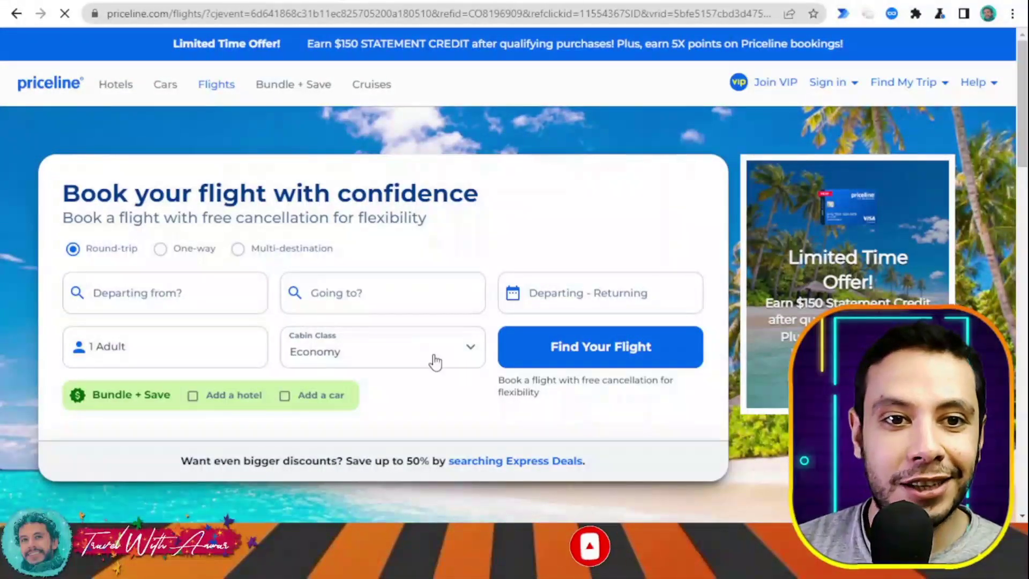
# Set the departure airport to New Delhi (DEL) and the destination to Colombo (CMB).
pyautogui.scroll(-1, 241, 238)
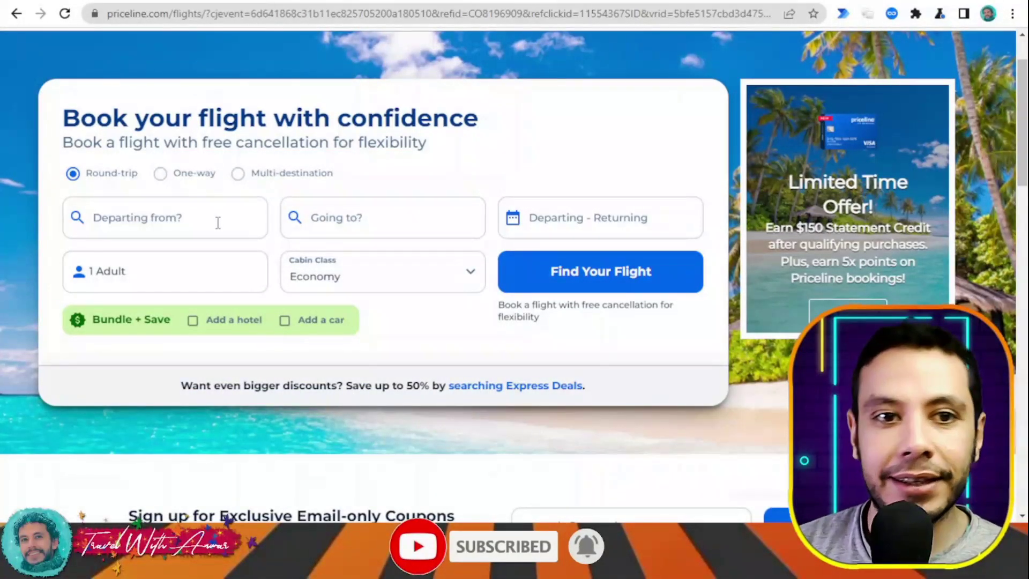
pyautogui.click(202, 217)
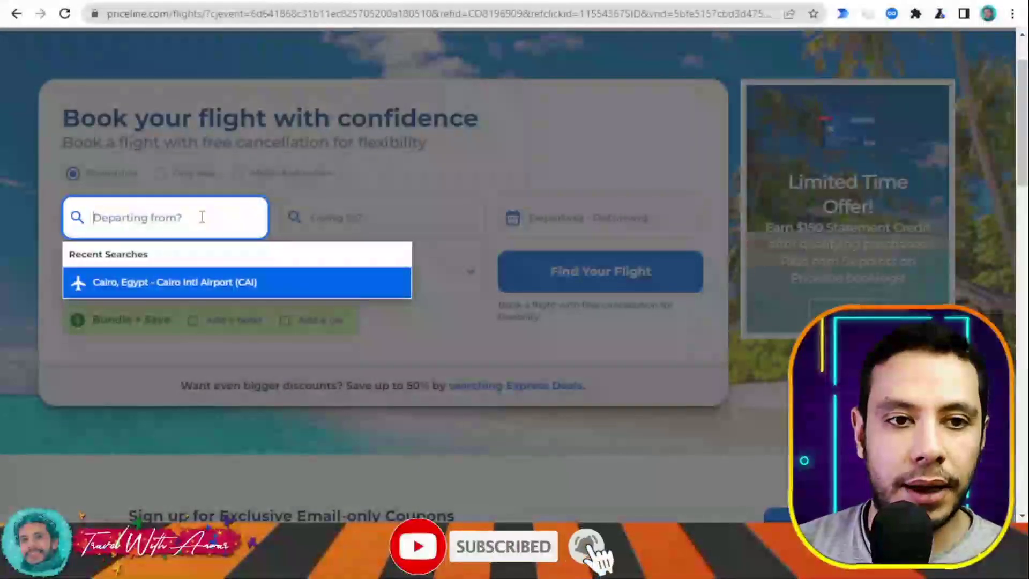
pyautogui.write('delhi')
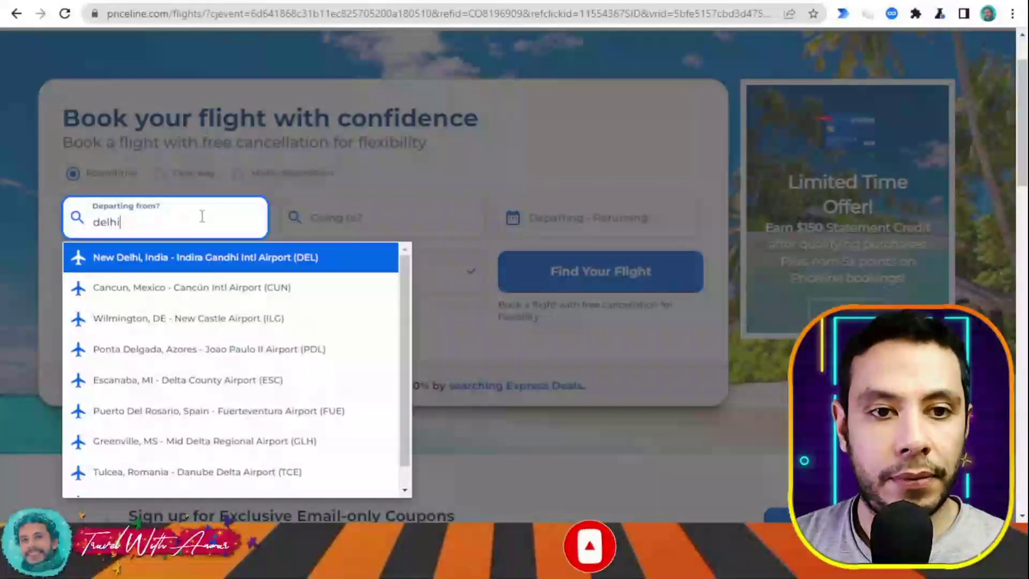
pyautogui.click(215, 263)
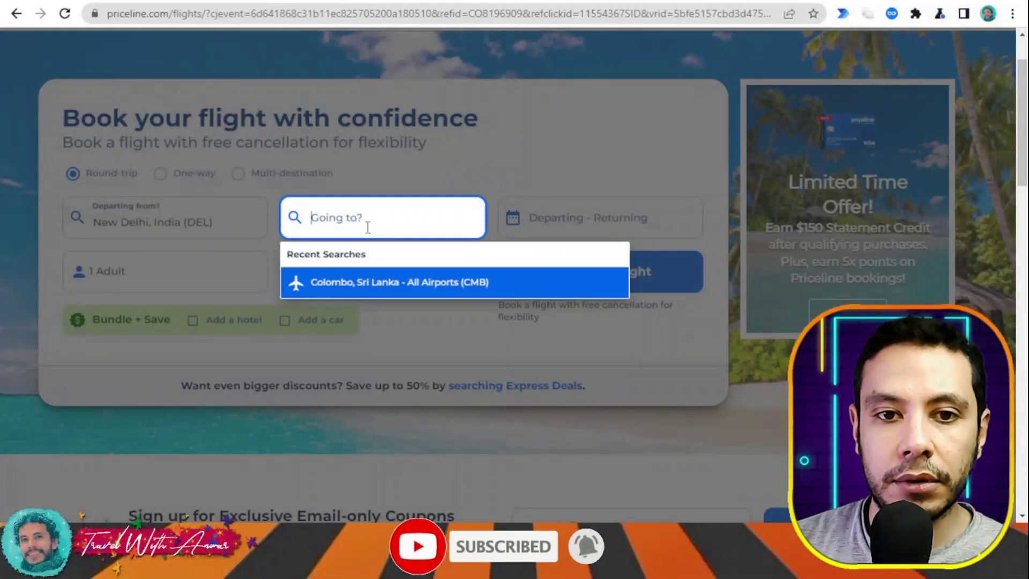
pyautogui.click(396, 282)
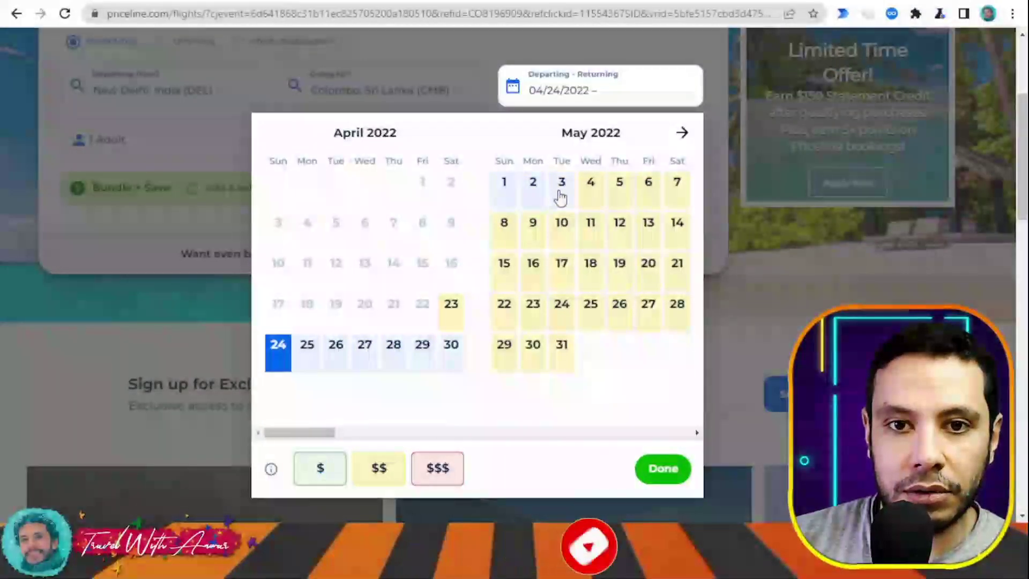
# Set travel dates to April 24 – May 23 and run the flight search.
pyautogui.click(562, 190)
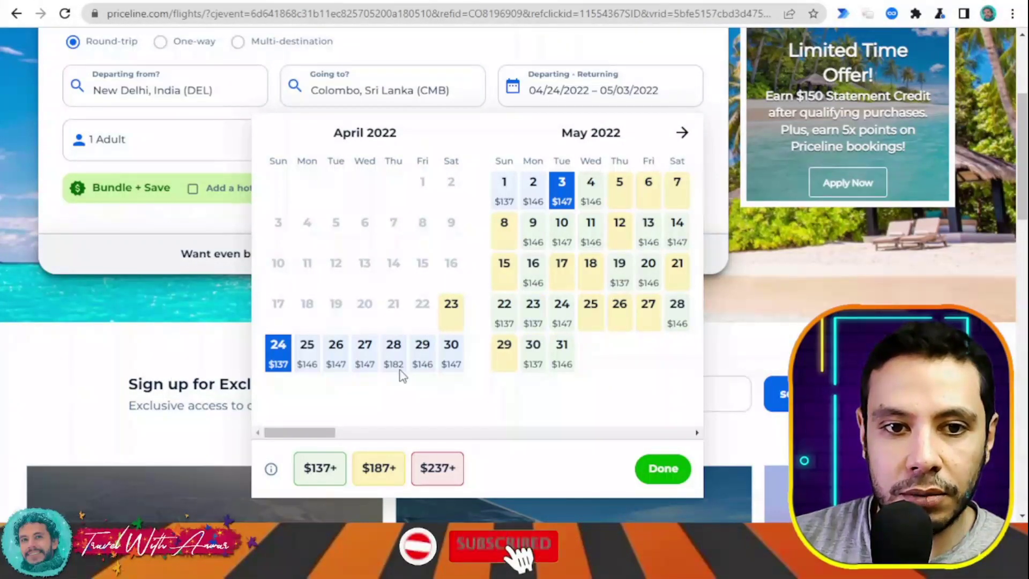
pyautogui.click(536, 314)
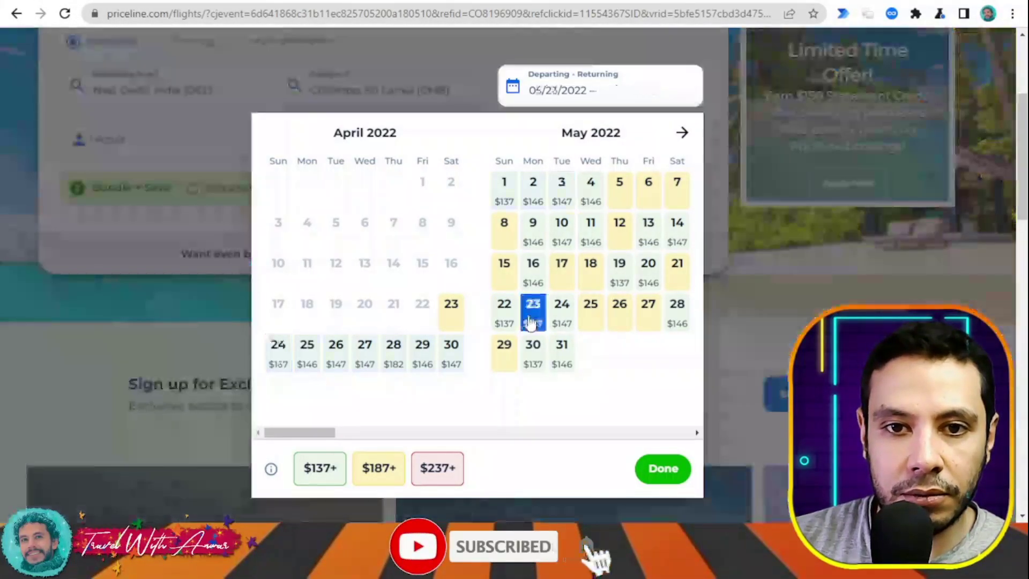
pyautogui.click(285, 358)
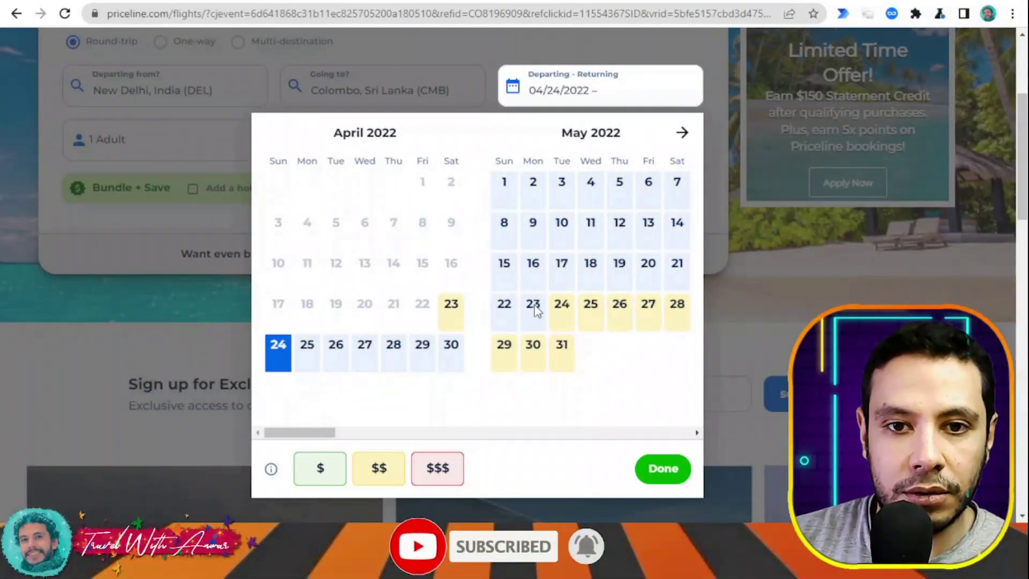
pyautogui.click(536, 312)
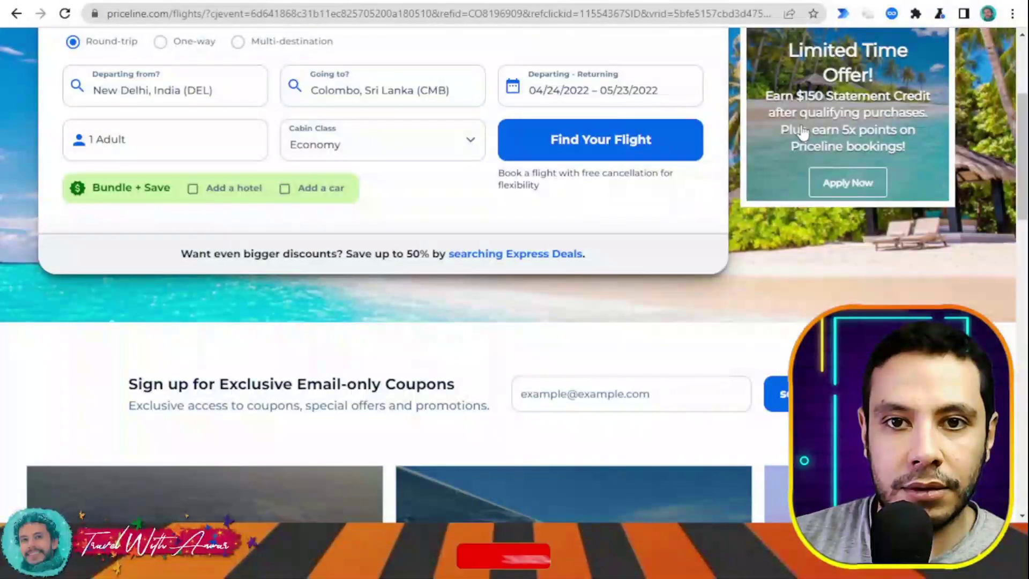
pyautogui.click(616, 90)
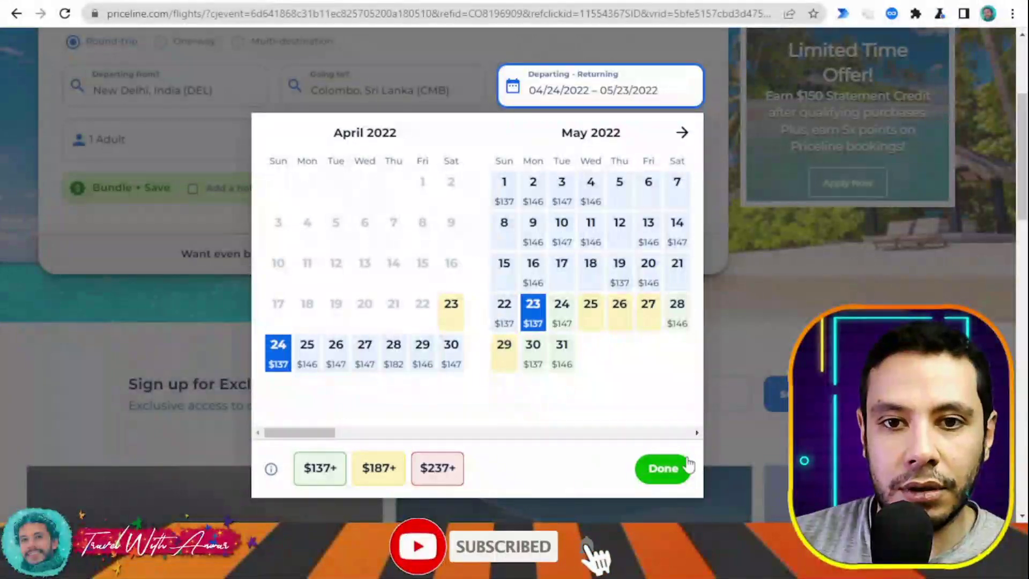
pyautogui.click(664, 468)
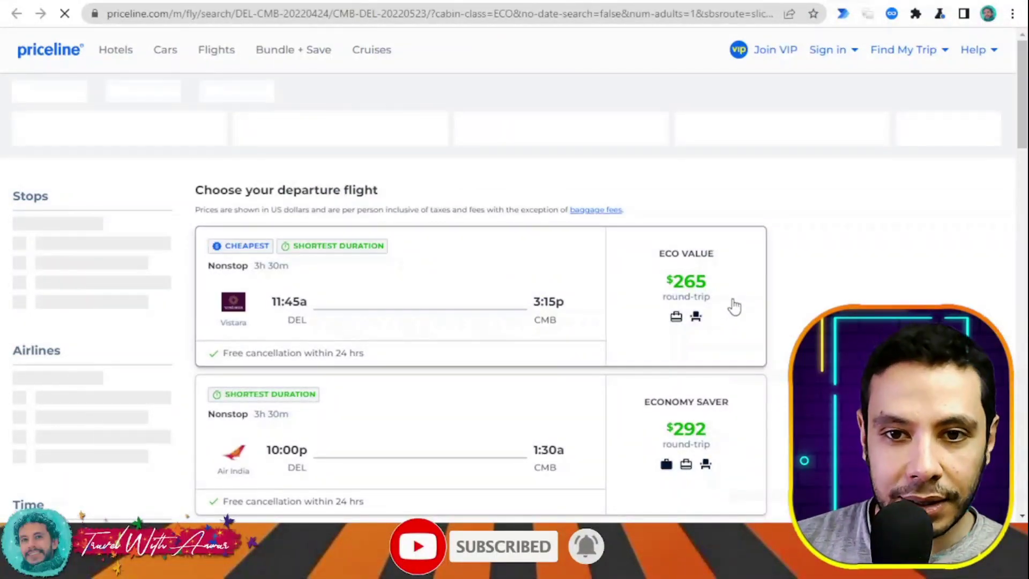
# Choose the $265 Vistara 11:45a nonstop as the departure flight.
pyautogui.scroll(-3, 721, 300)
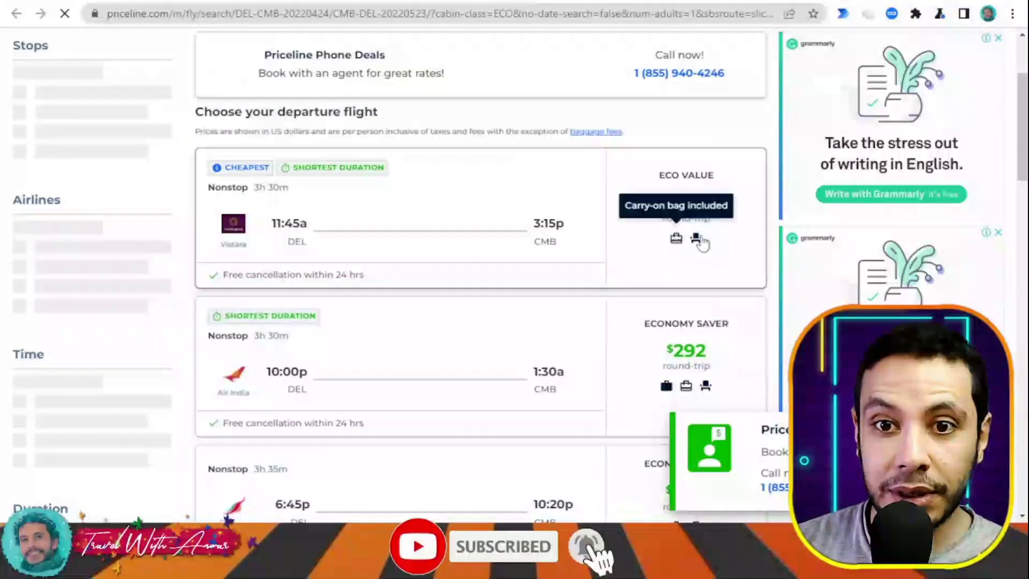
pyautogui.scroll(2, 716, 223)
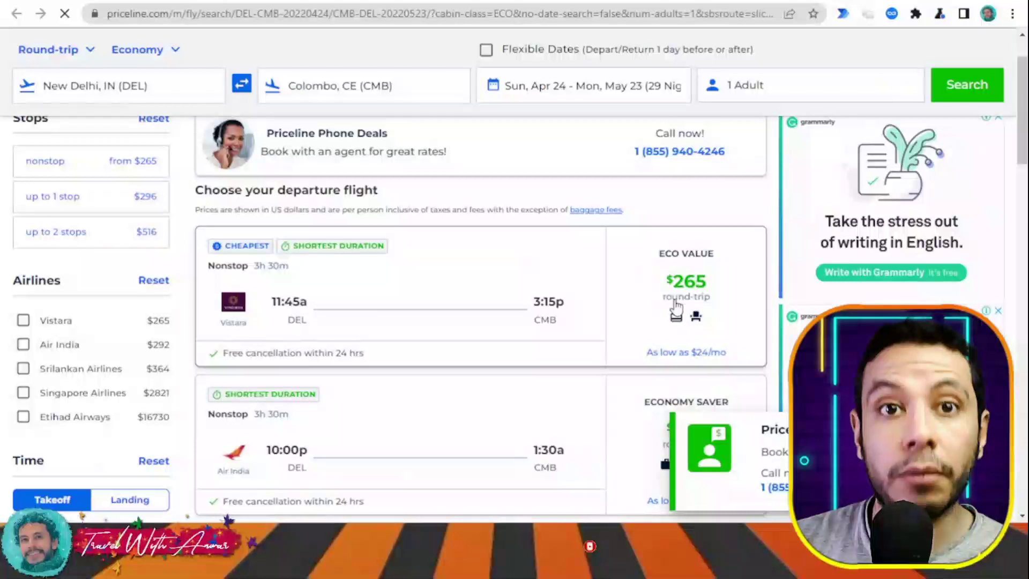
pyautogui.scroll(-2, 688, 300)
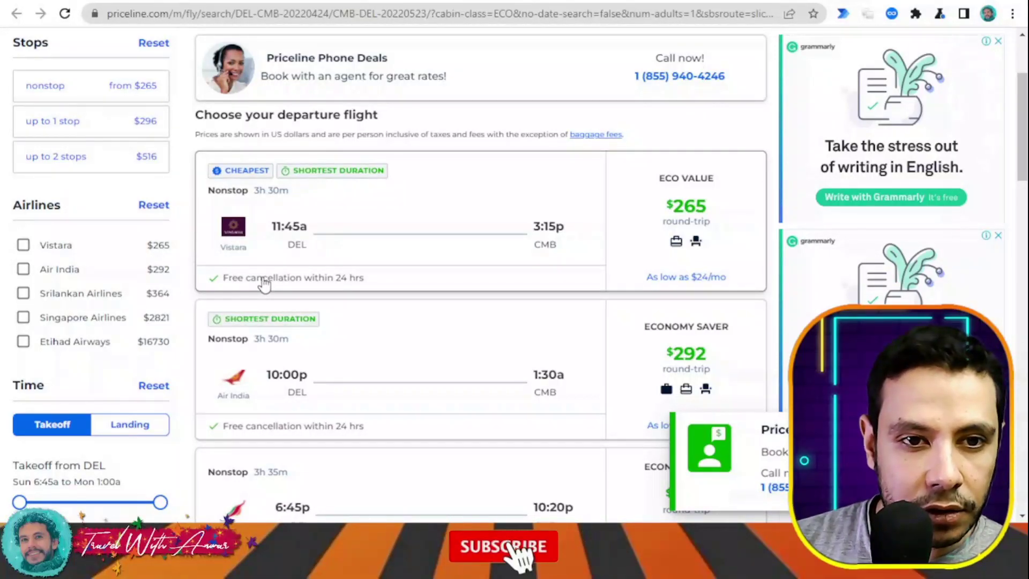
pyautogui.scroll(-4, 249, 239)
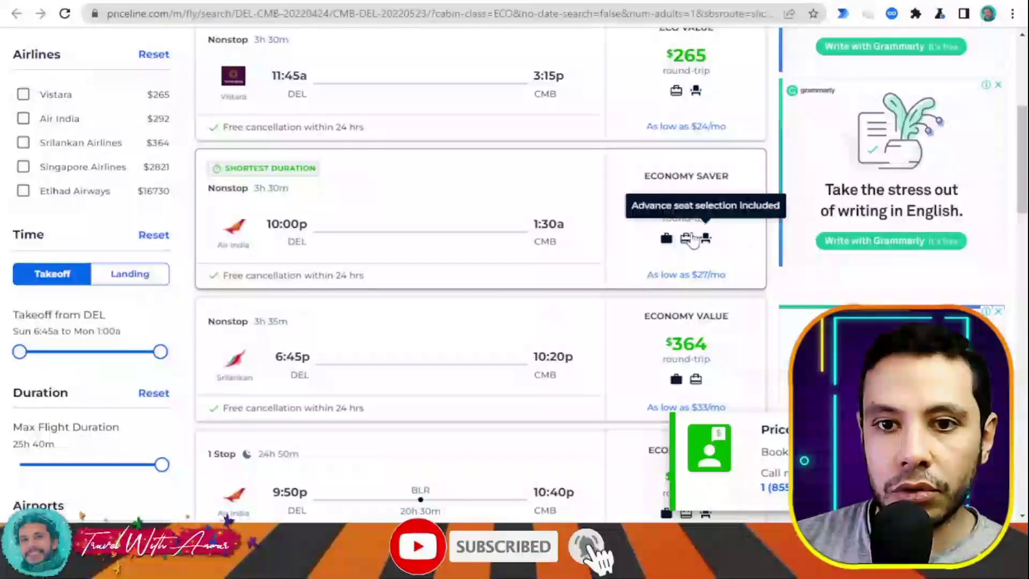
pyautogui.scroll(-2, 704, 240)
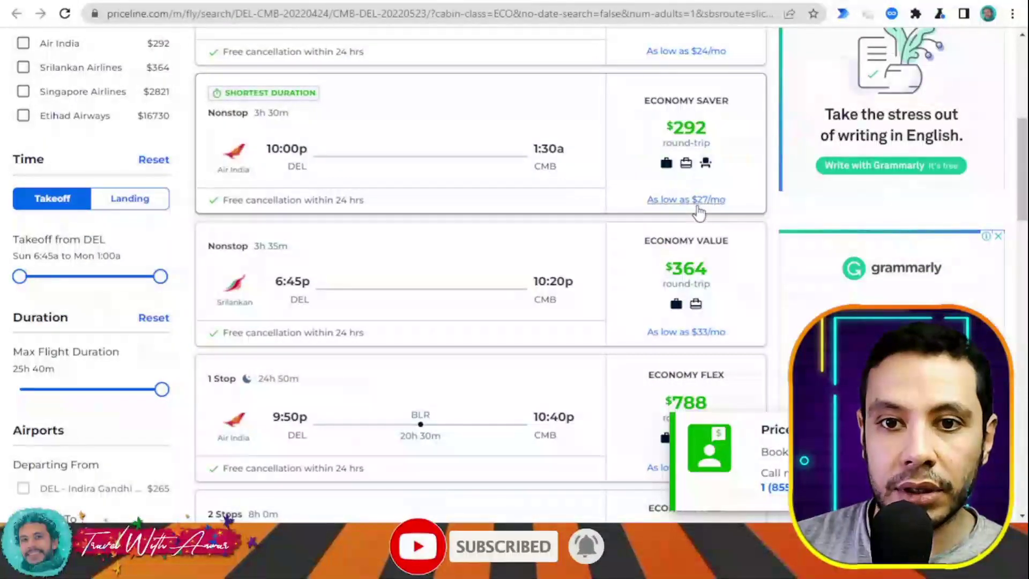
pyautogui.scroll(6, 702, 217)
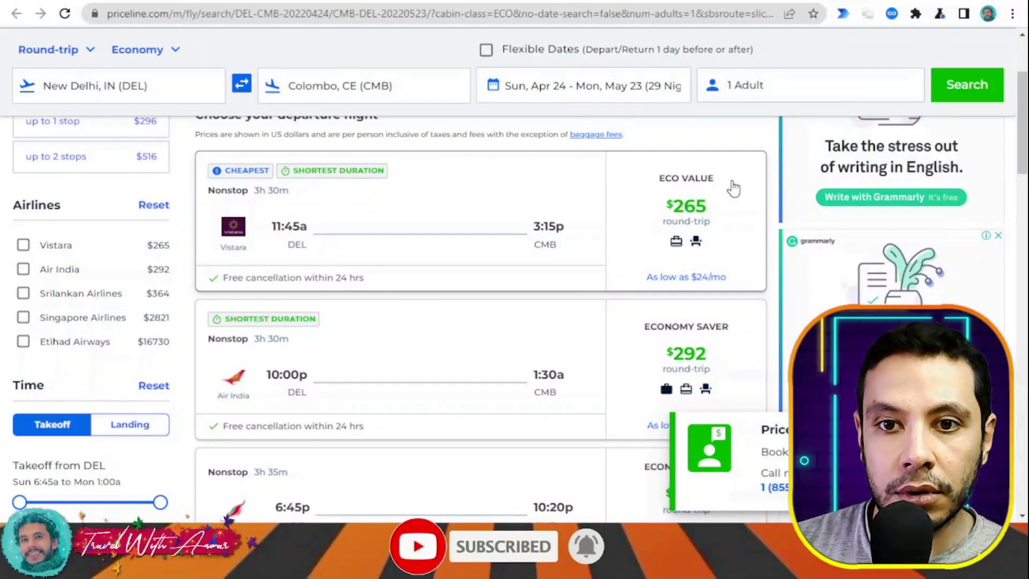
pyautogui.click(725, 250)
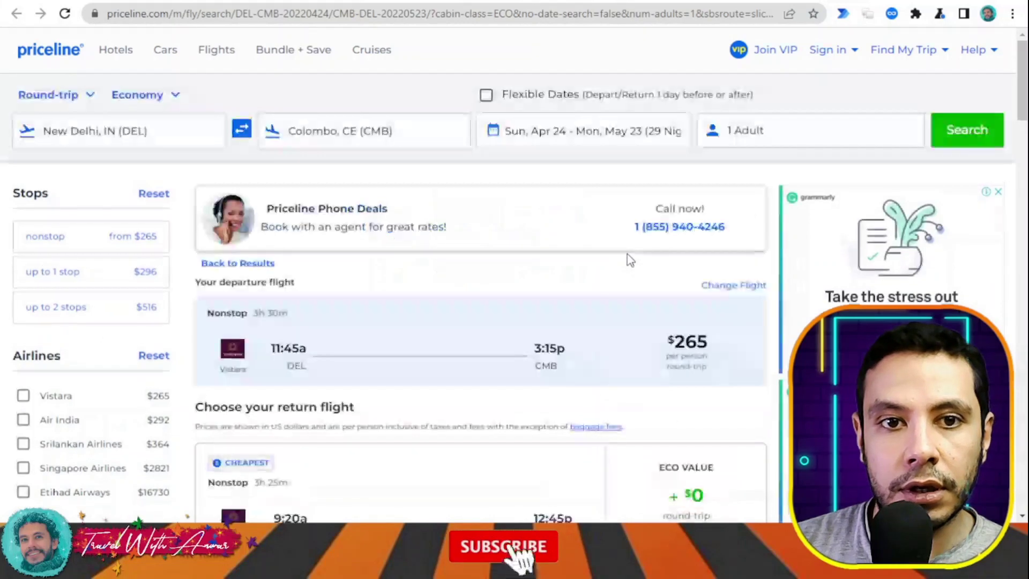
# Choose the cheapest Vistara 9:20a return flight at +$0.
pyautogui.scroll(-4, 627, 255)
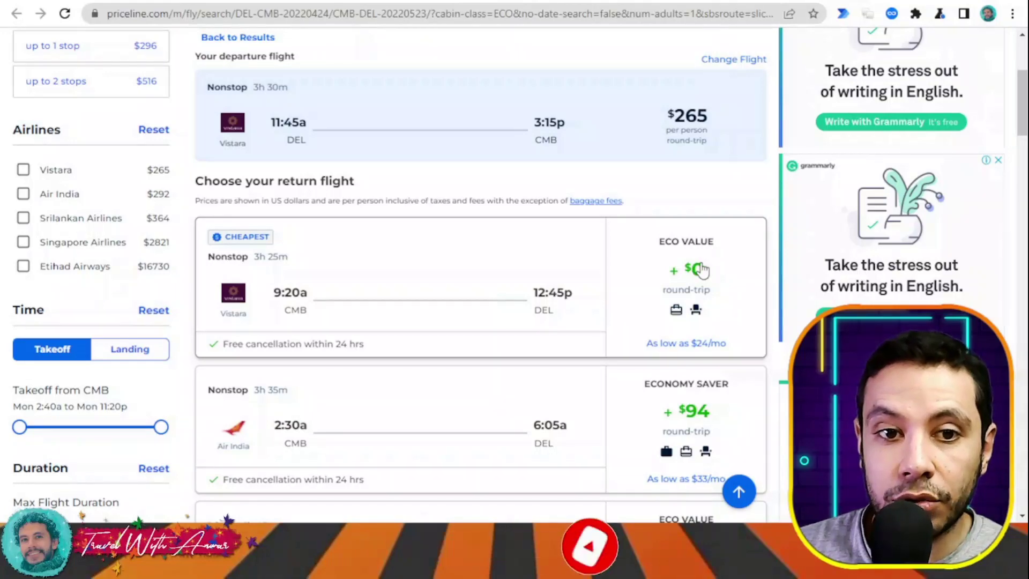
pyautogui.scroll(-3, 700, 269)
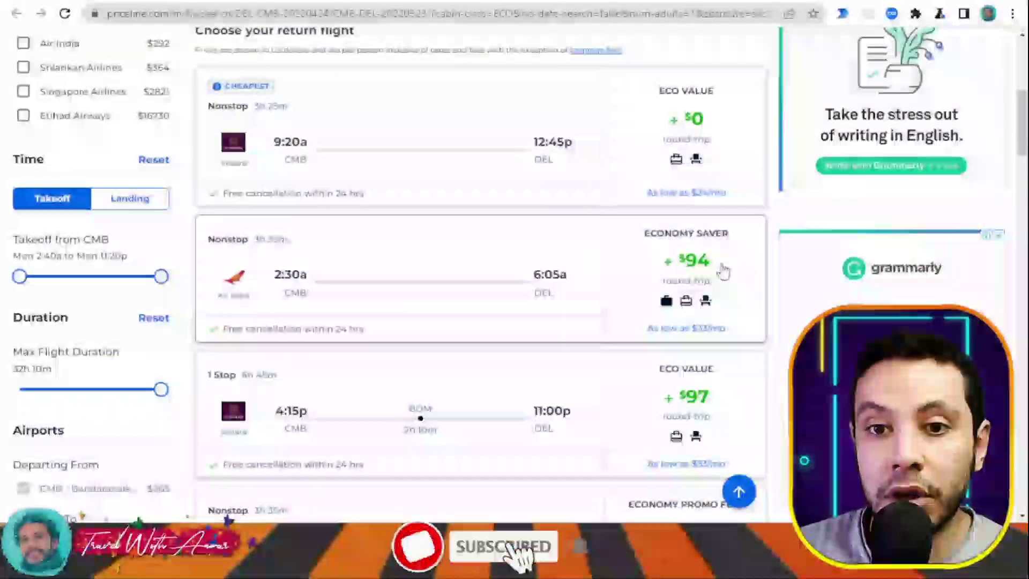
pyautogui.scroll(-2, 707, 281)
pyautogui.scroll(-4, 726, 257)
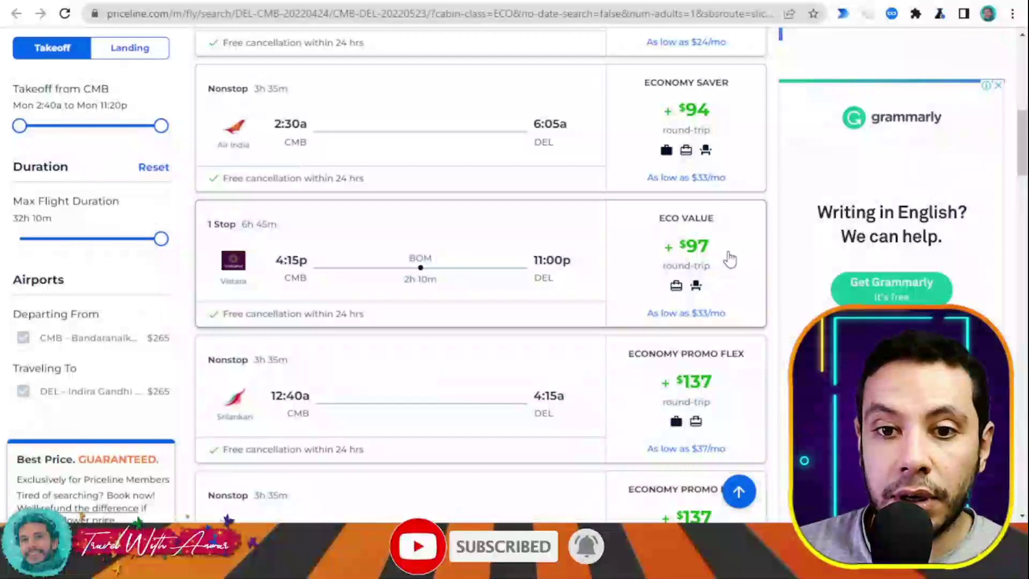
pyautogui.scroll(4, 726, 266)
pyautogui.scroll(3, 721, 263)
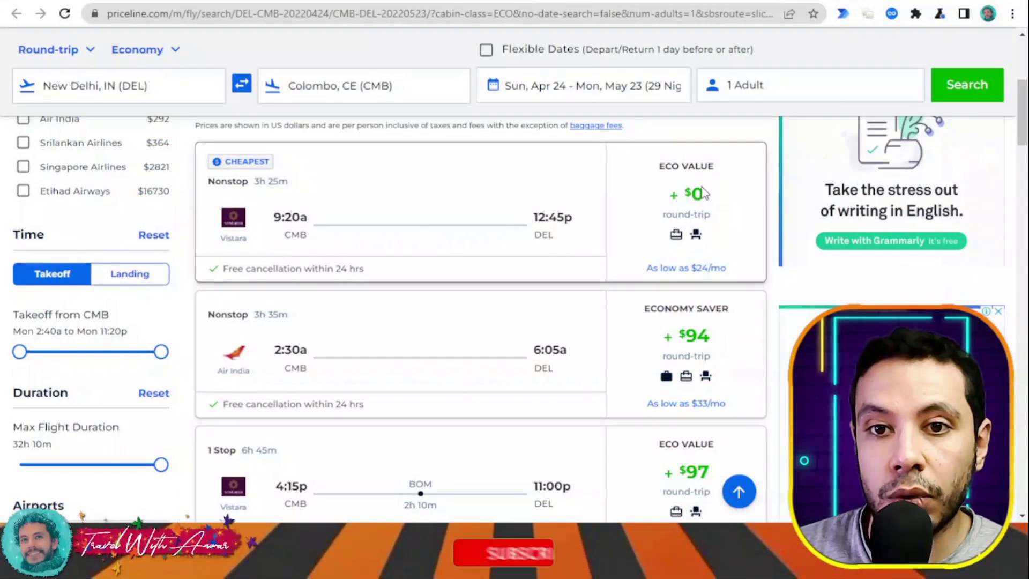
pyautogui.click(702, 190)
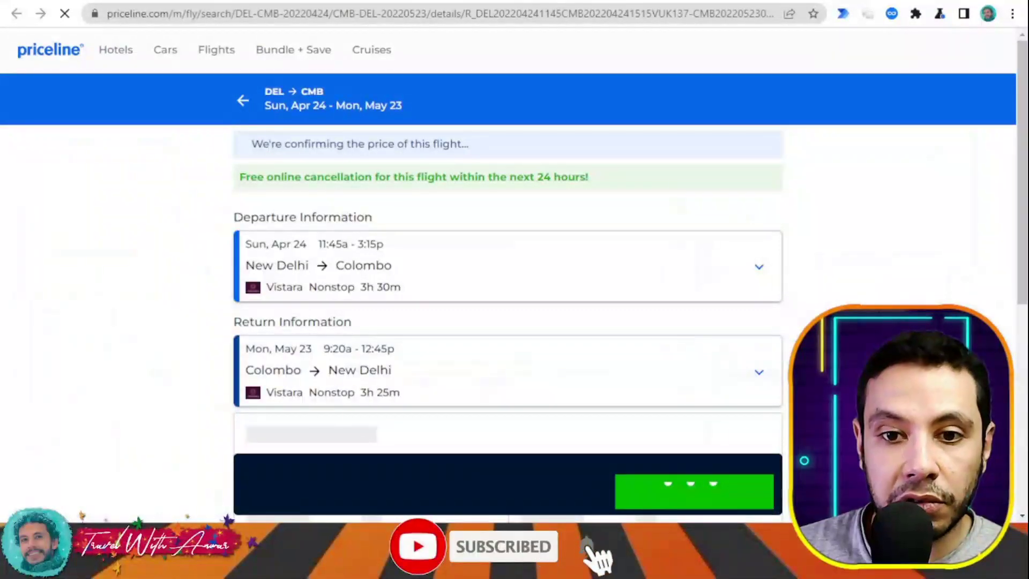
# Proceed to checkout with the Vistara 11:45a outbound and 9:20a return fare.
pyautogui.scroll(-2, 875, 294)
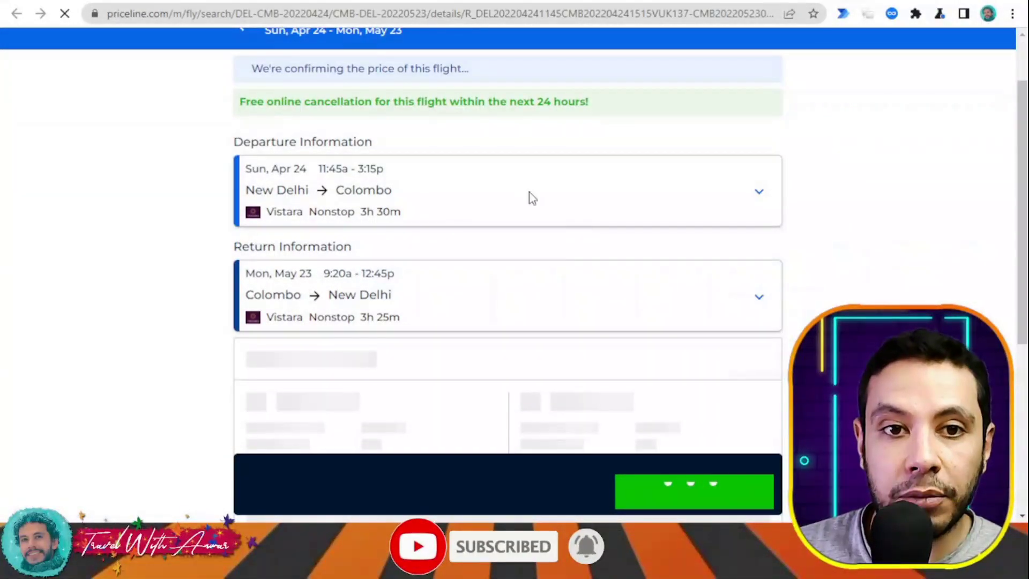
pyautogui.scroll(-3, 601, 219)
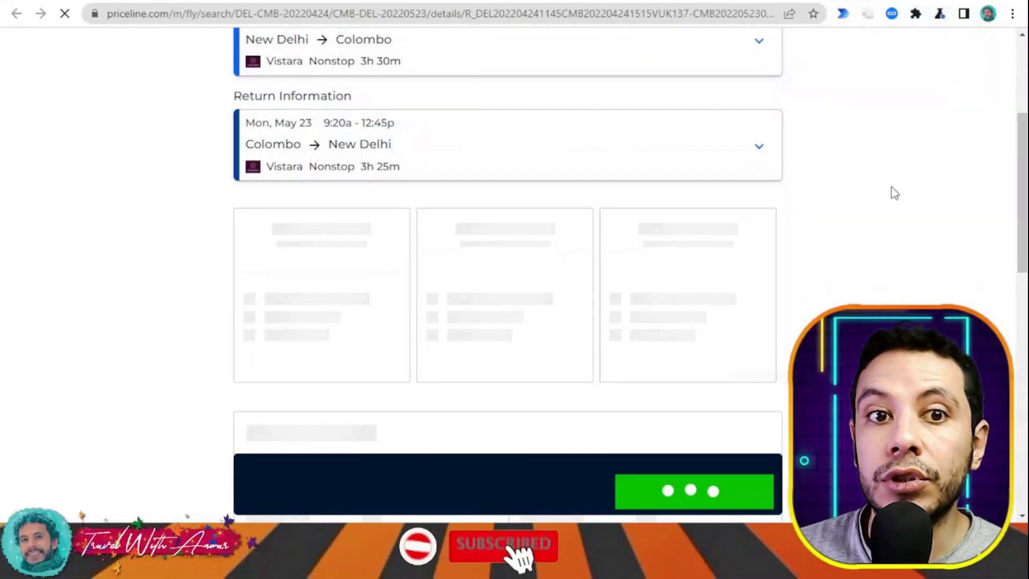
pyautogui.scroll(3, 427, 97)
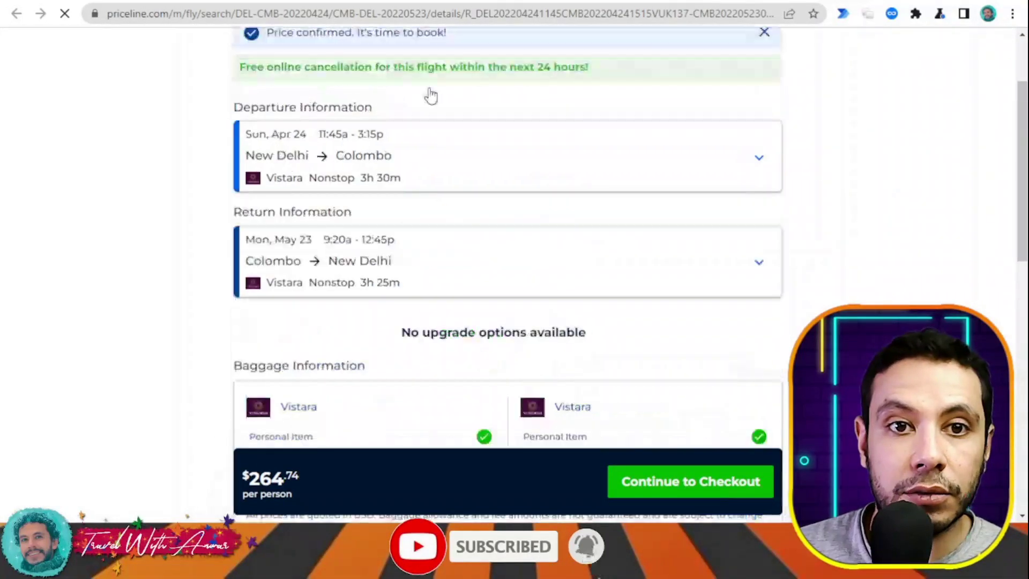
pyautogui.scroll(-3, 442, 186)
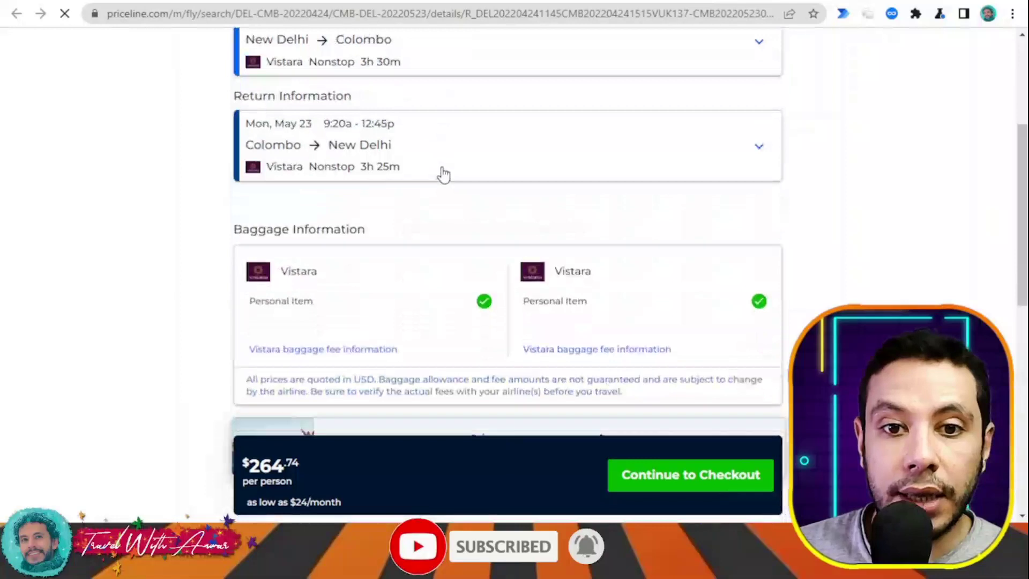
pyautogui.scroll(-3, 444, 161)
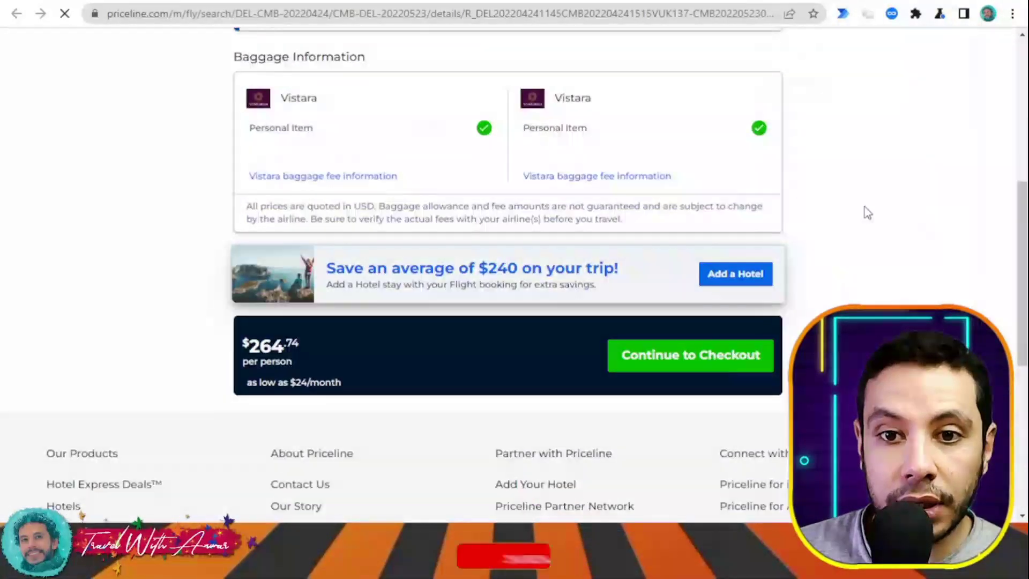
pyautogui.scroll(-2, 880, 239)
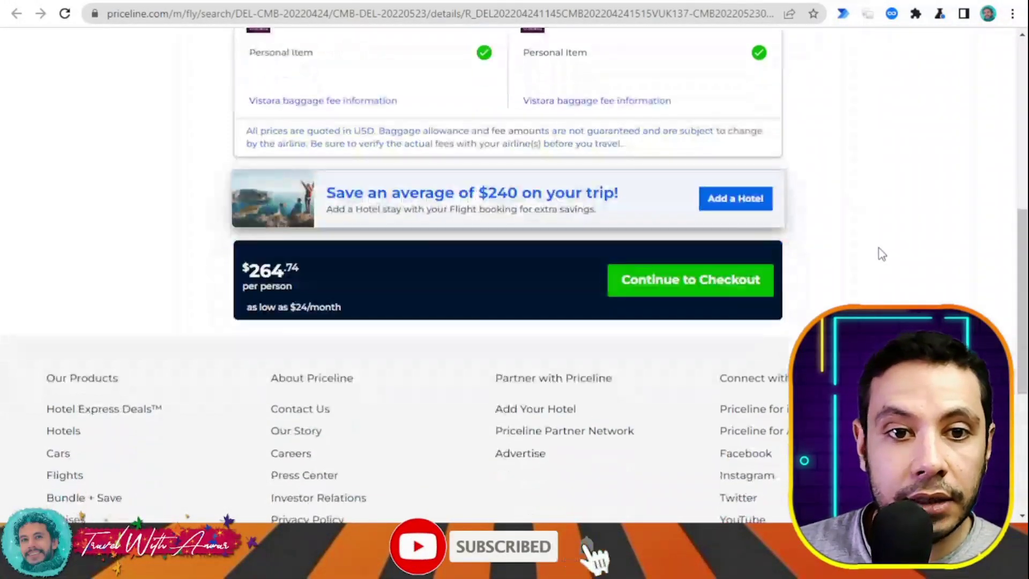
pyautogui.click(707, 289)
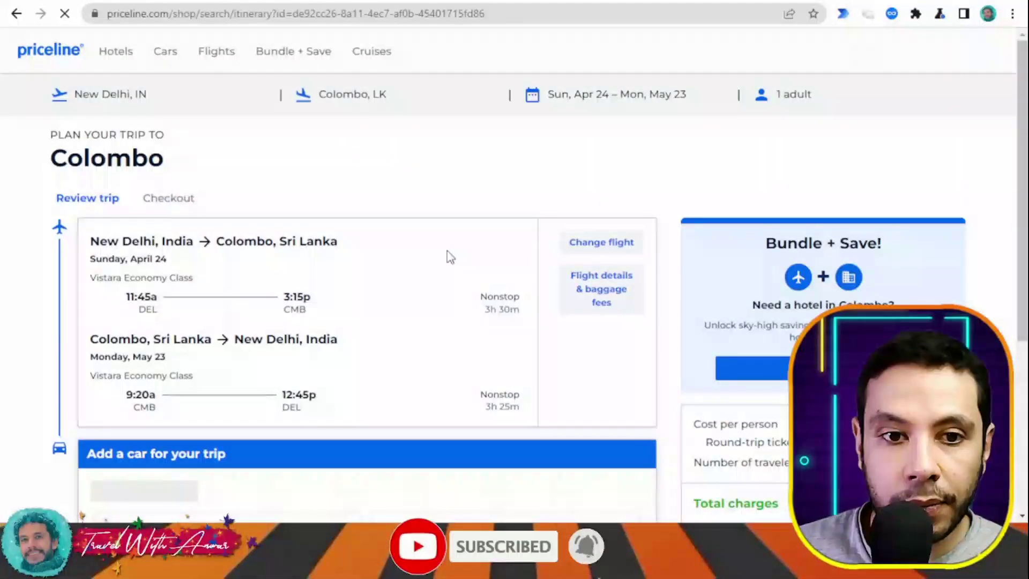
# Scroll through the trip review past the hotel and car add-on offers.
pyautogui.scroll(-3, 449, 257)
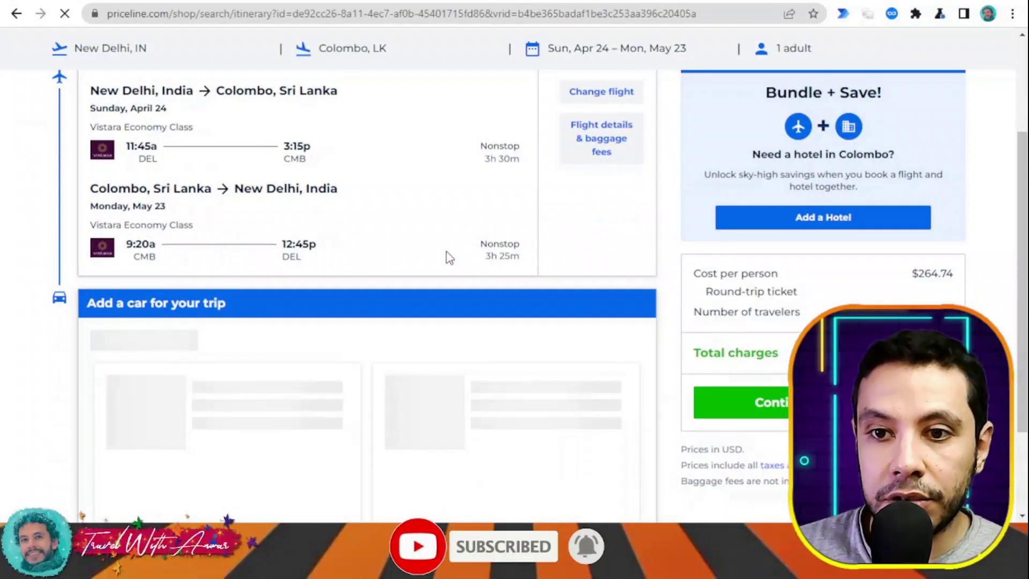
pyautogui.scroll(-3, 451, 240)
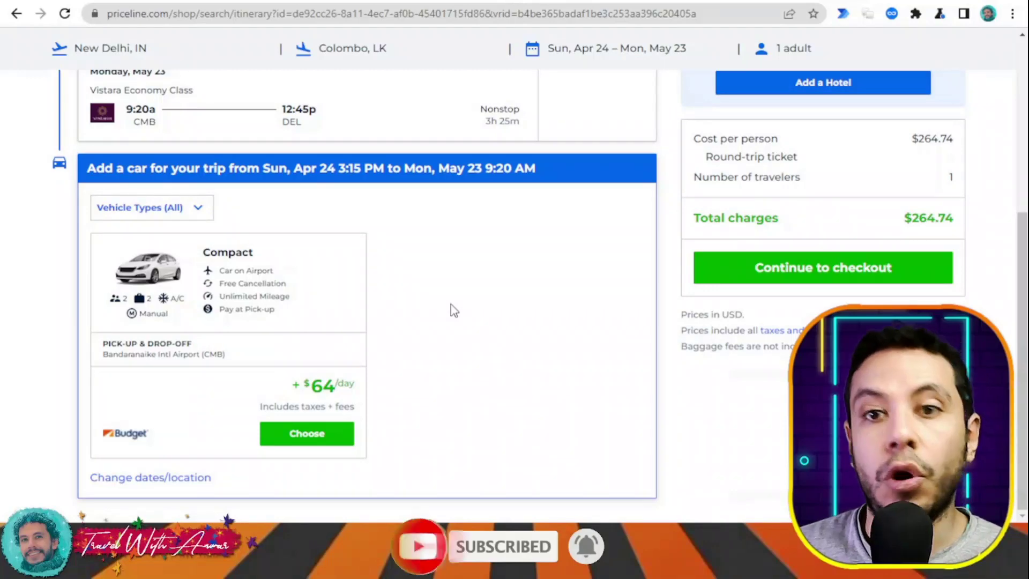
pyautogui.scroll(5, 467, 310)
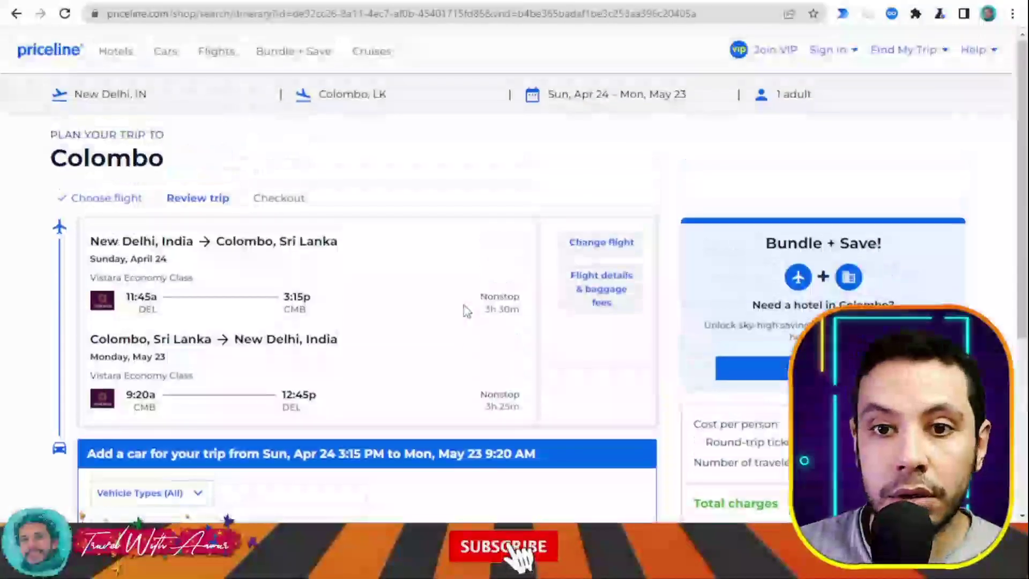
pyautogui.scroll(-1, 466, 311)
pyautogui.scroll(-4, 464, 308)
pyautogui.scroll(6, 464, 309)
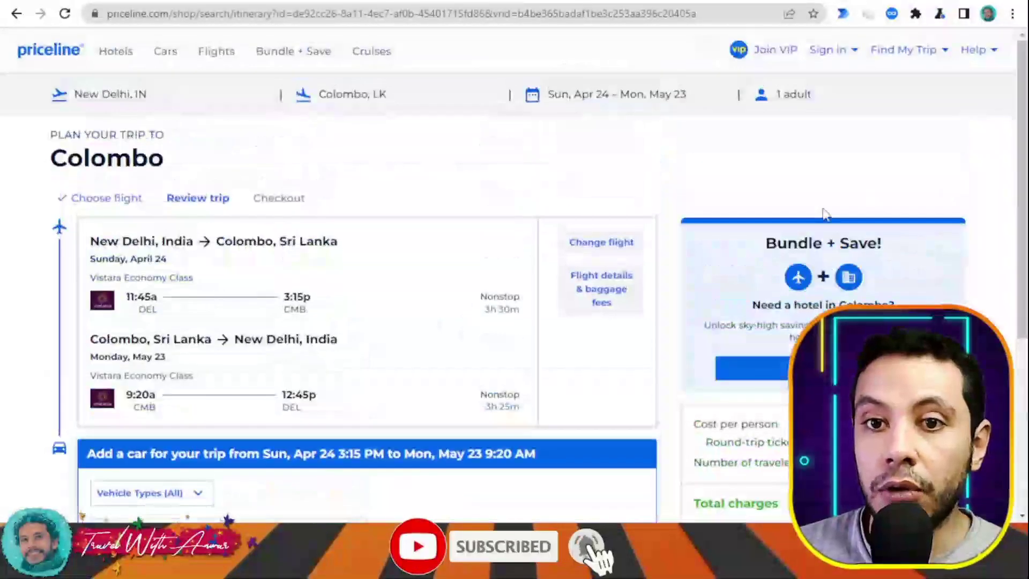
pyautogui.scroll(-4, 379, 223)
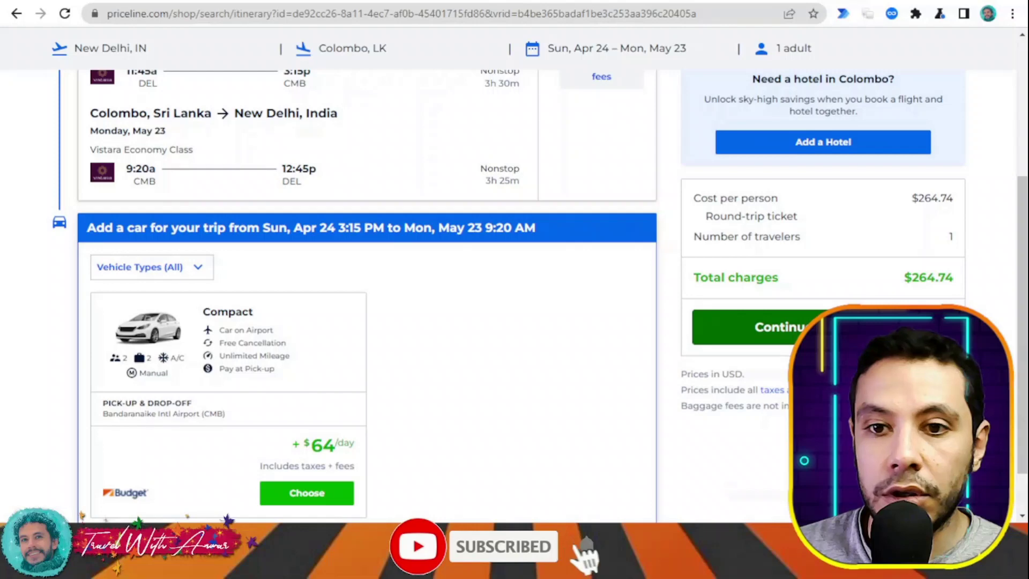
pyautogui.scroll(-1, 366, 220)
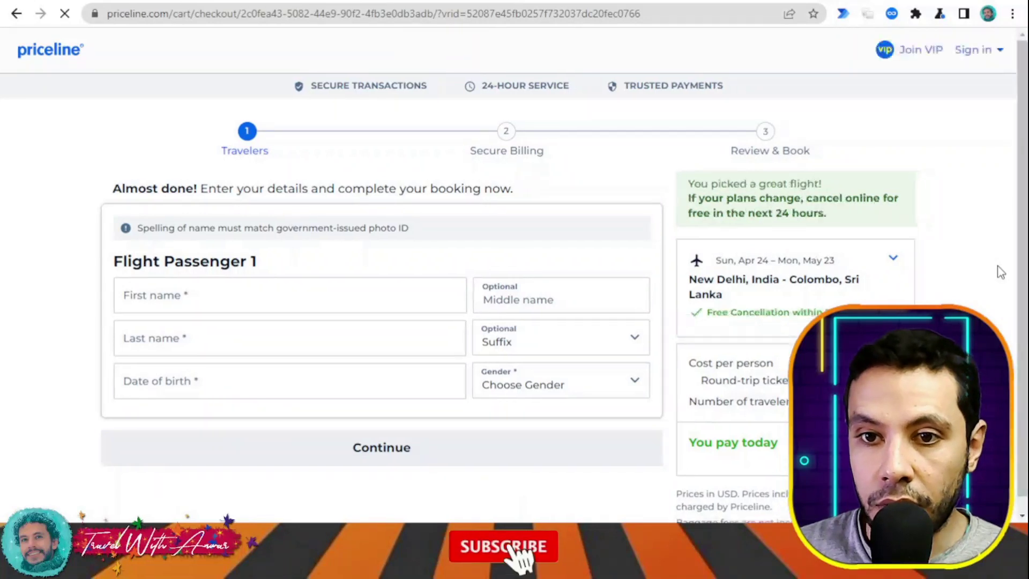
# Autofill Passenger 1's first and last name in the Priceline traveler form.
pyautogui.scroll(-1, 830, 251)
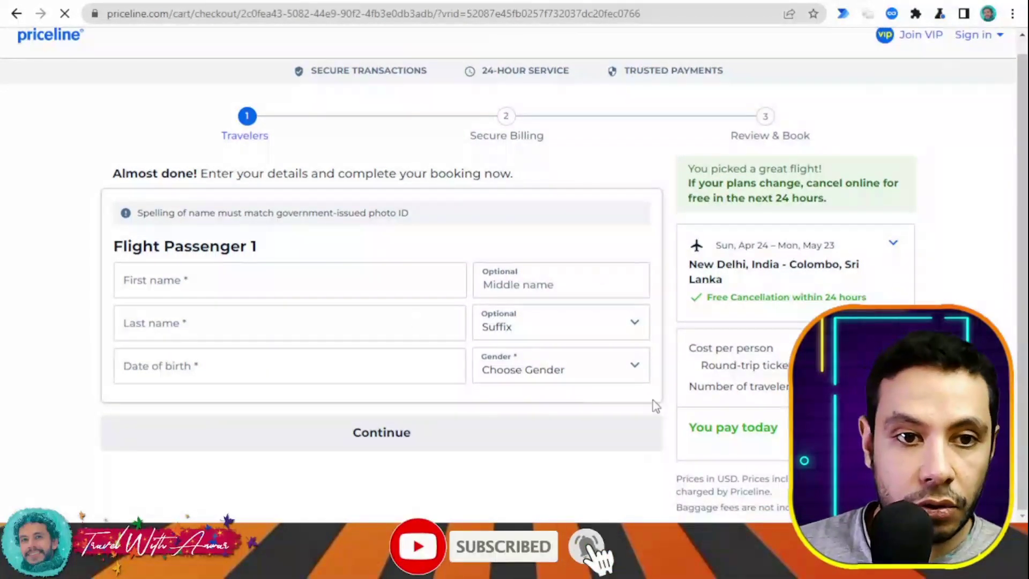
pyautogui.scroll(-1, 257, 289)
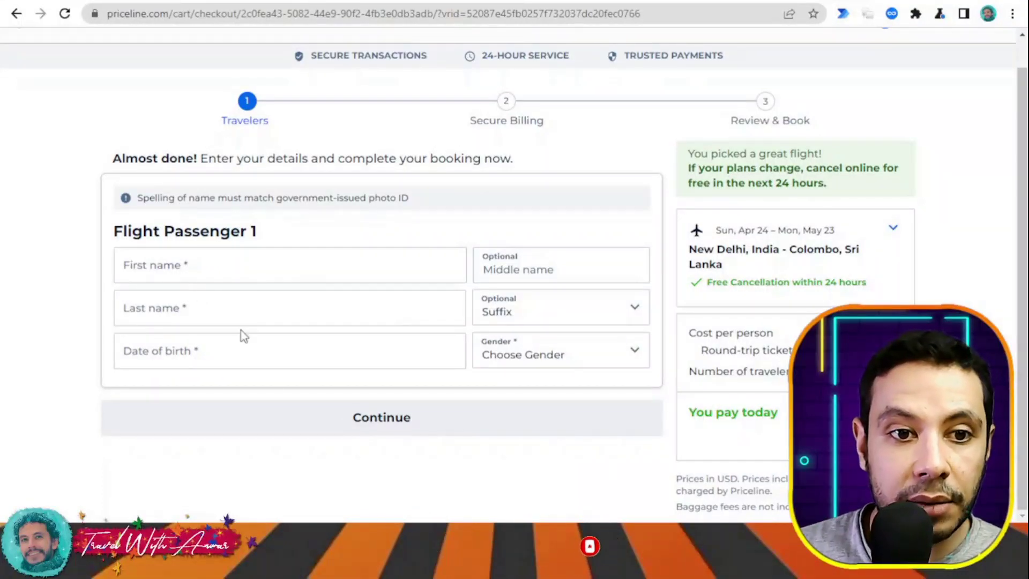
pyautogui.click(570, 266)
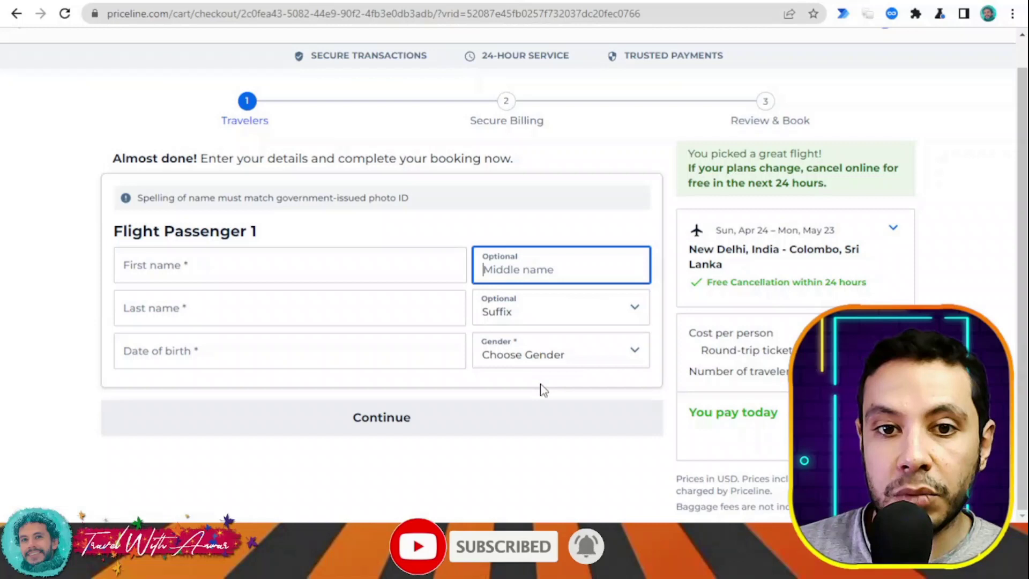
pyautogui.click(560, 429)
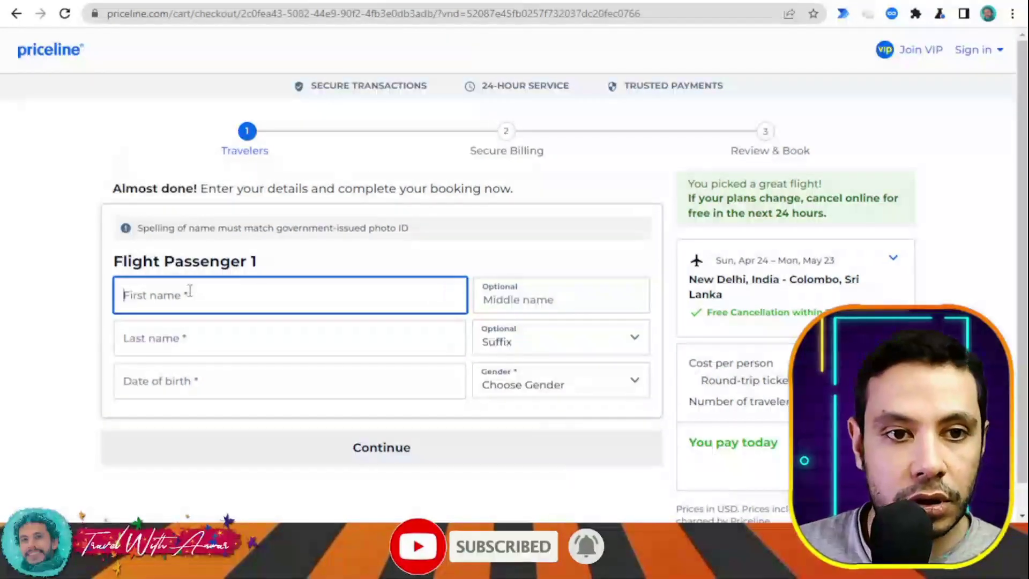
pyautogui.click(197, 324)
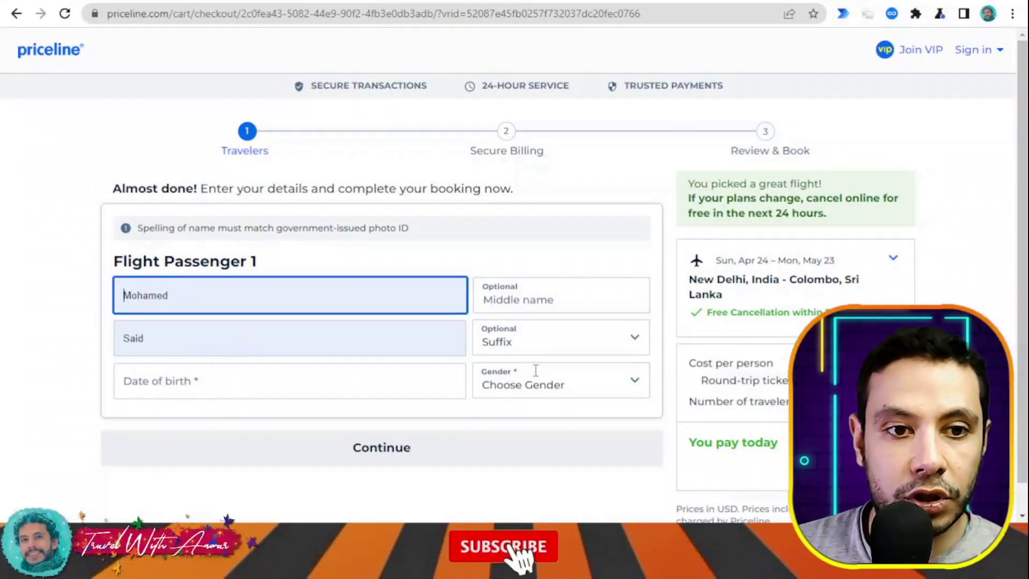
# Enter the passenger's date of birth, set gender to Male, and continue to billing.
pyautogui.click(219, 384)
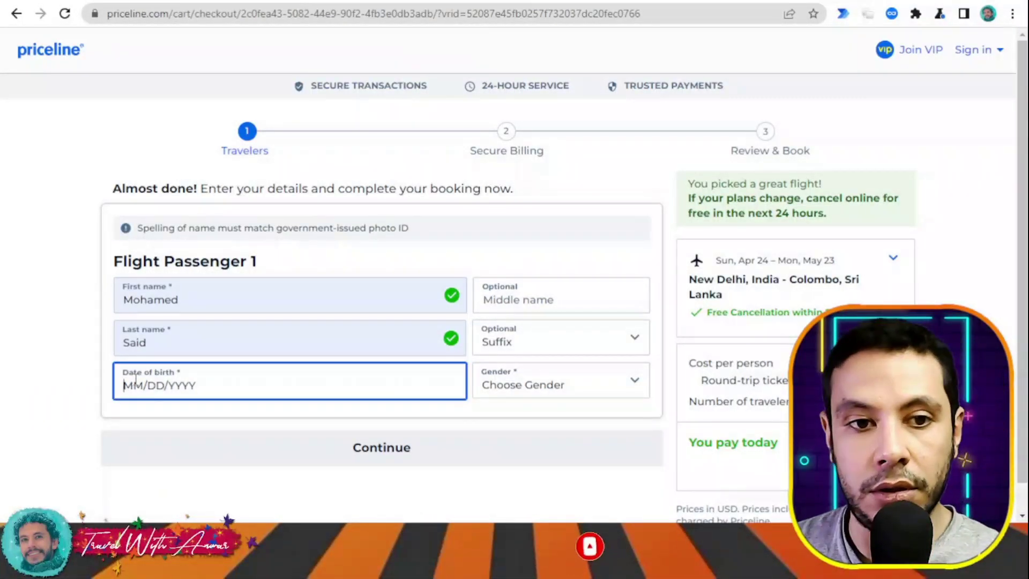
pyautogui.write('00')
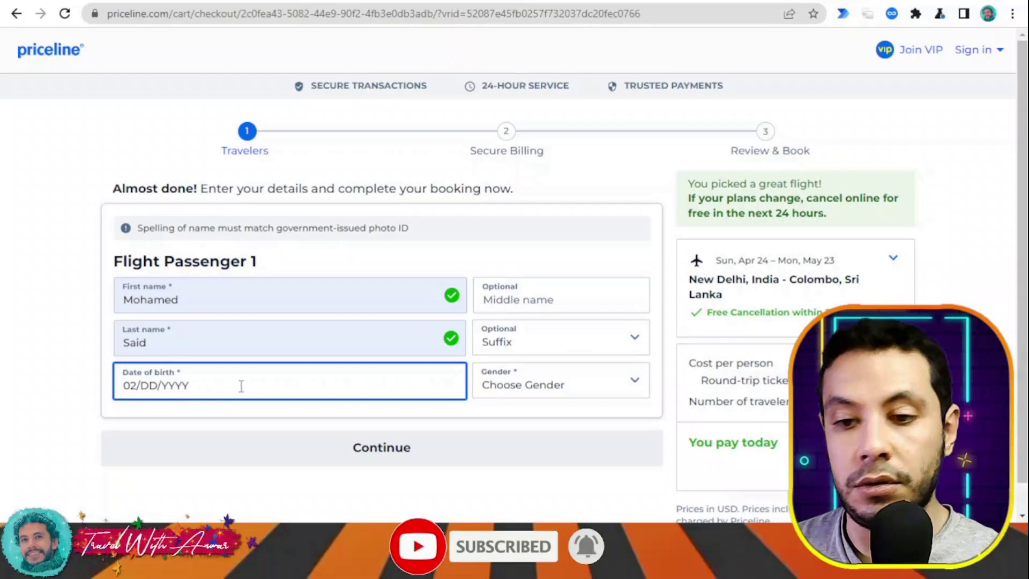
pyautogui.write('01/1991')
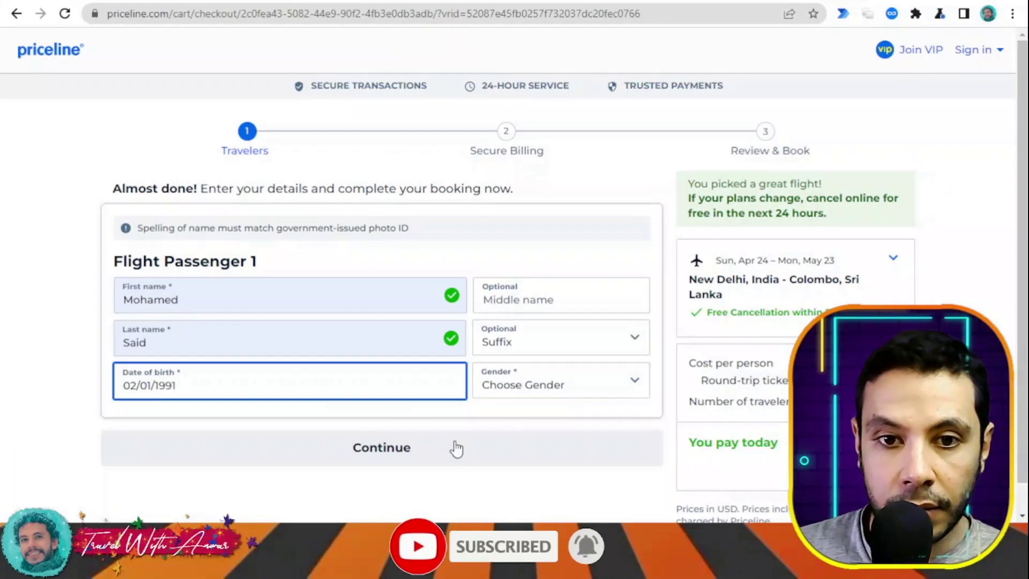
pyautogui.scroll(-1, 548, 367)
pyautogui.click(402, 423)
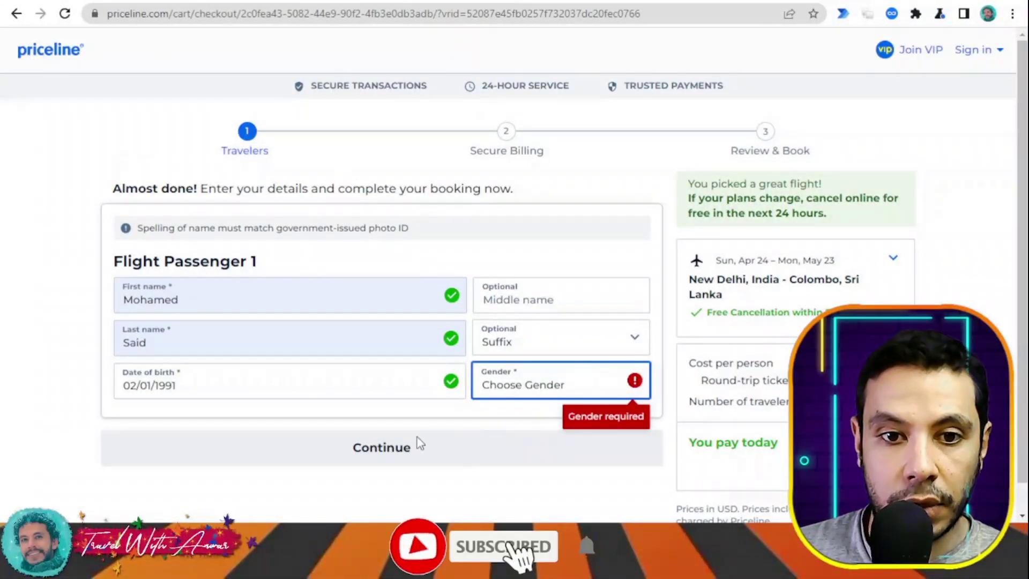
pyautogui.press('m')
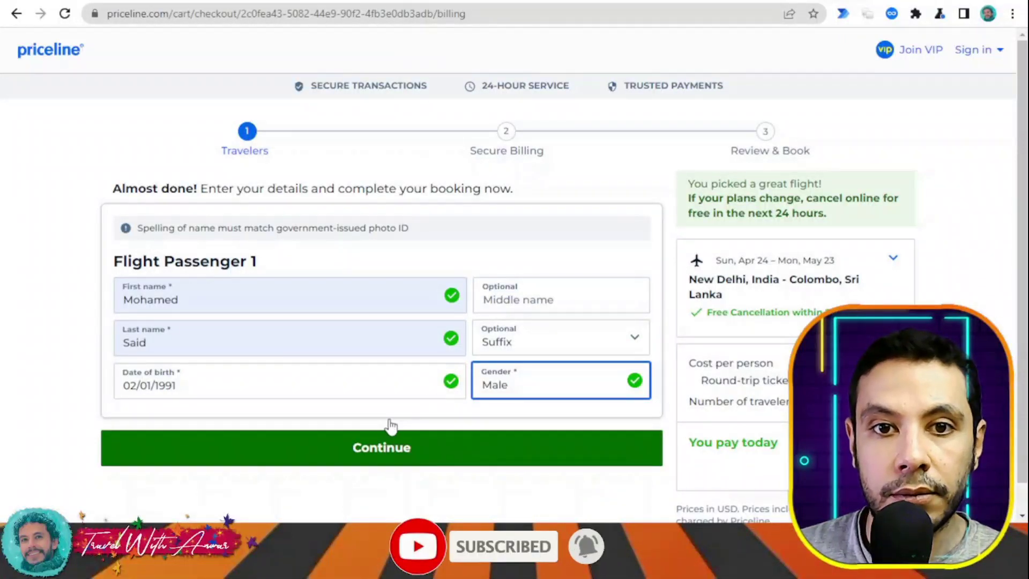
pyautogui.click(390, 435)
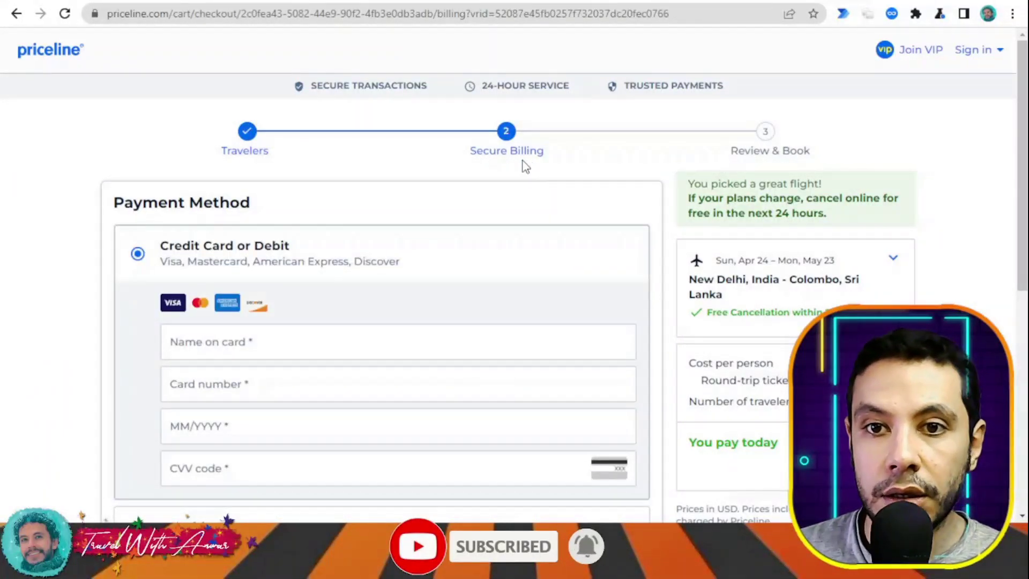
# Scroll through the Secure Billing page's Payment Method and Billing address sections.
pyautogui.scroll(-4, 508, 166)
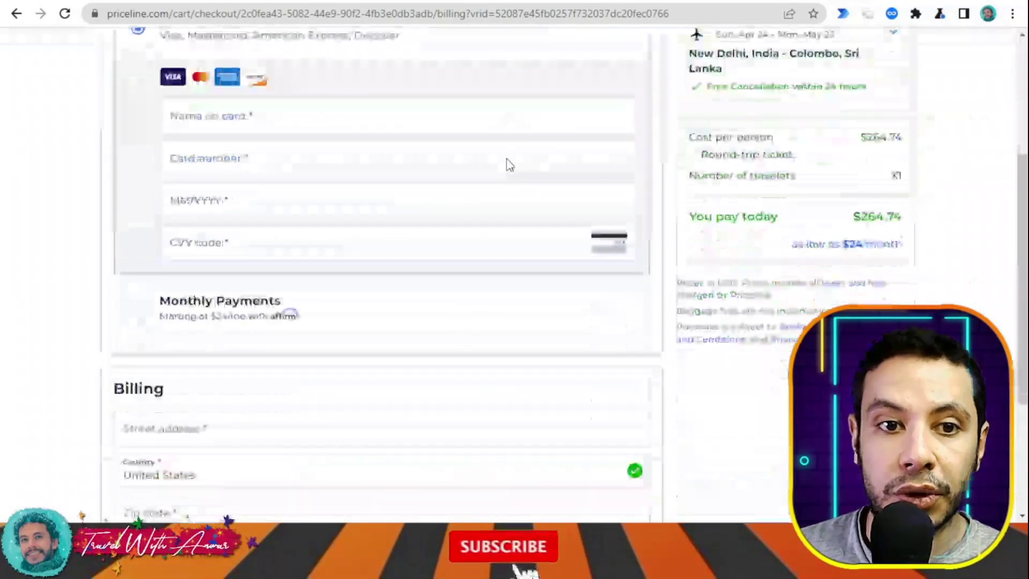
pyautogui.scroll(-3, 528, 213)
pyautogui.scroll(5, 530, 225)
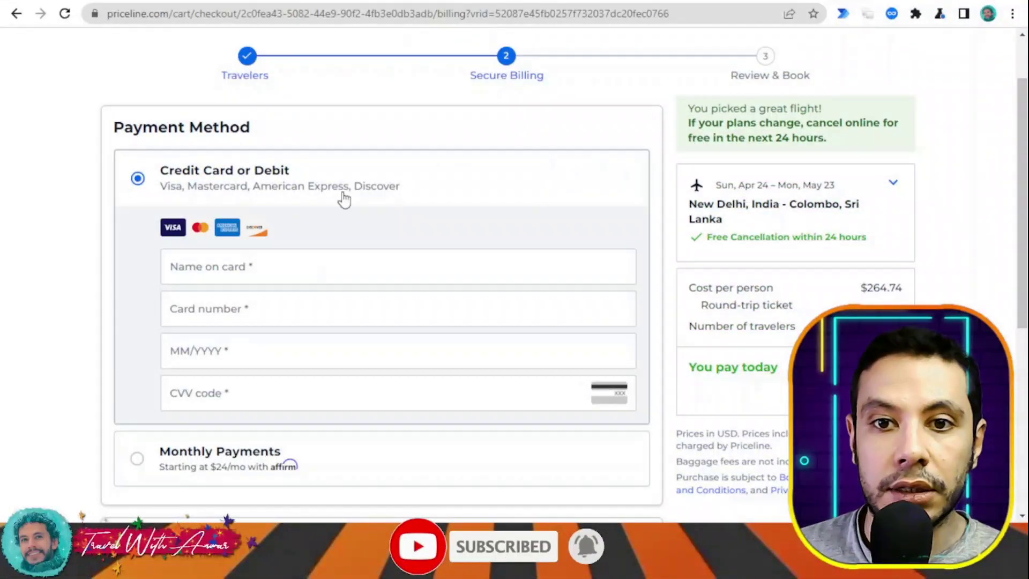
pyautogui.scroll(-6, 299, 229)
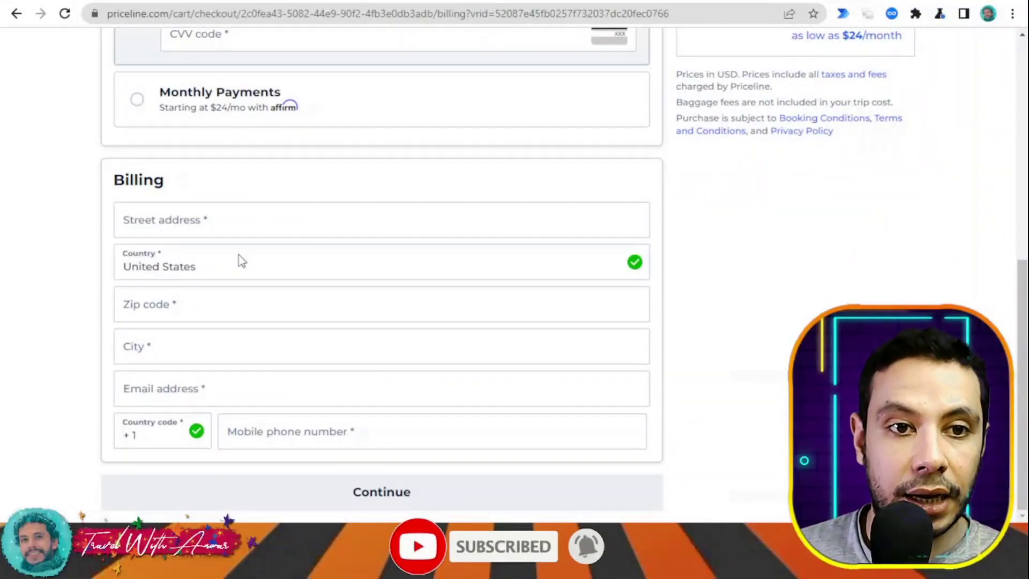
pyautogui.scroll(8, 464, 355)
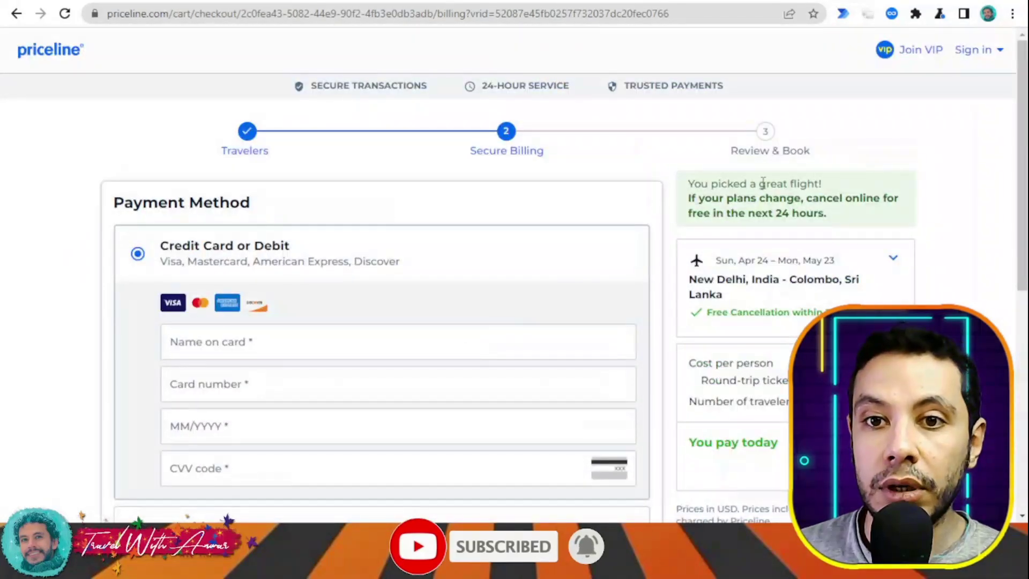
pyautogui.scroll(-8, 621, 168)
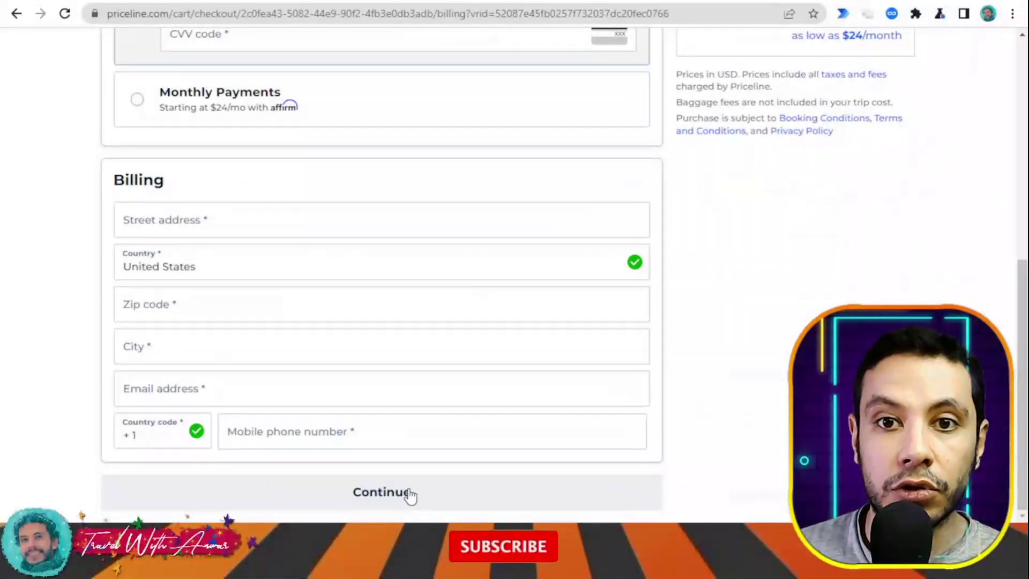
pyautogui.scroll(8, 476, 290)
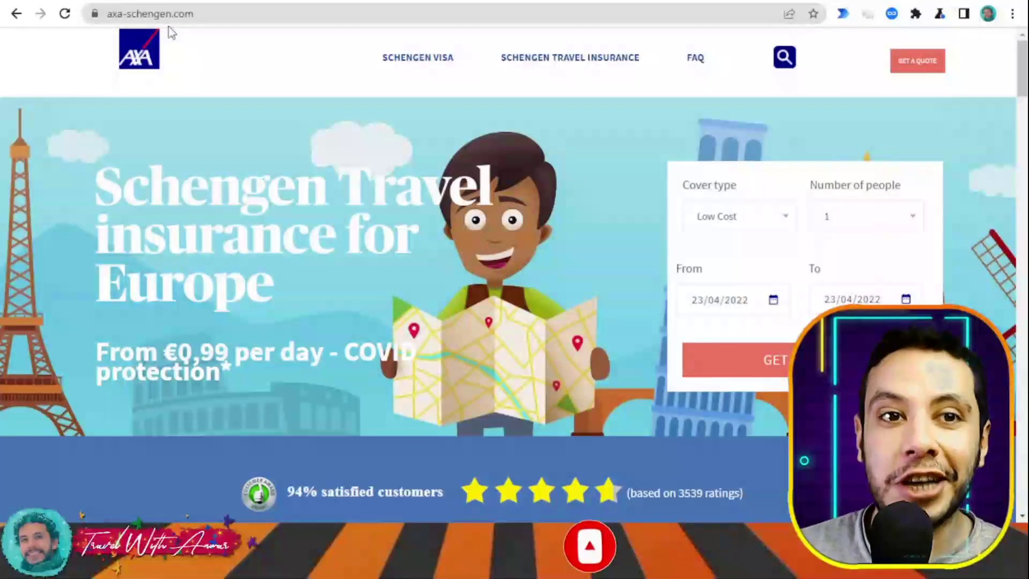
pyautogui.scroll(-3, 185, 44)
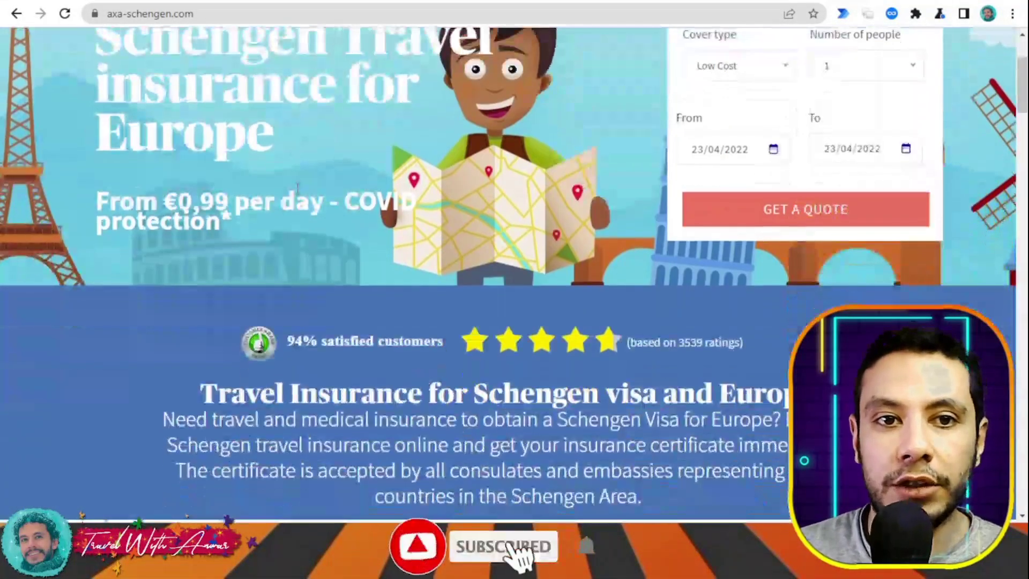
pyautogui.scroll(3, 302, 187)
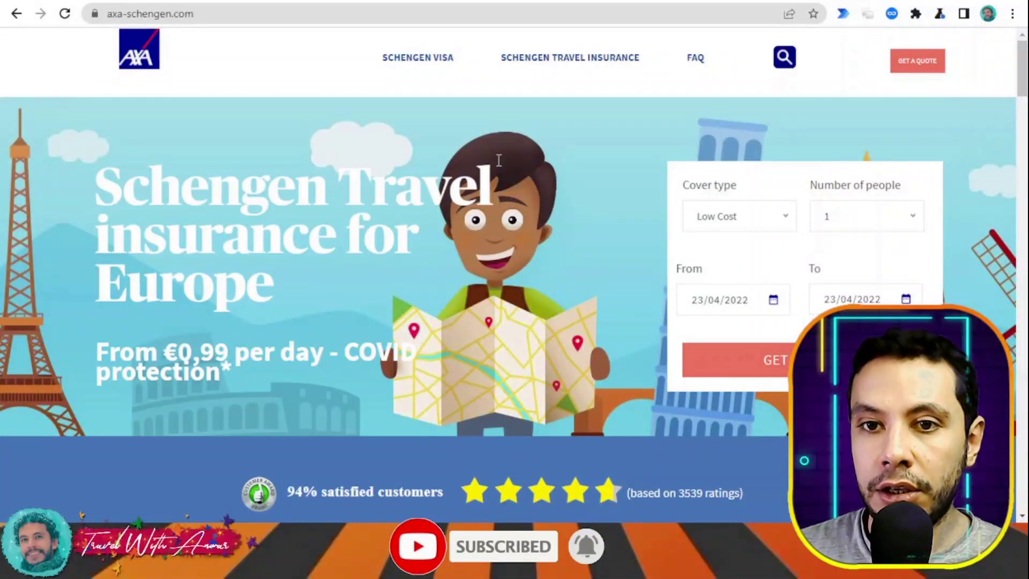
pyautogui.click(724, 220)
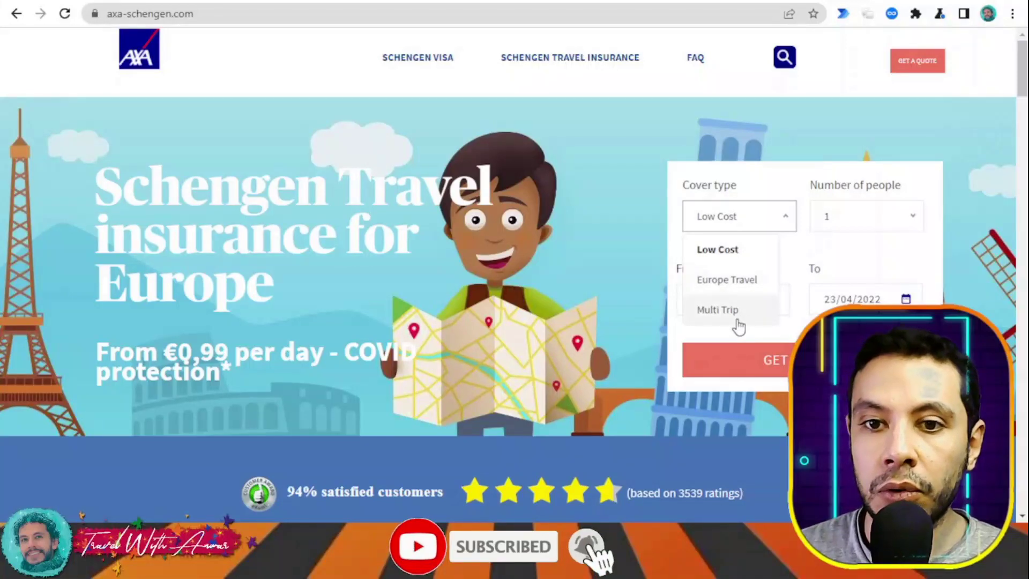
pyautogui.scroll(-6, 534, 253)
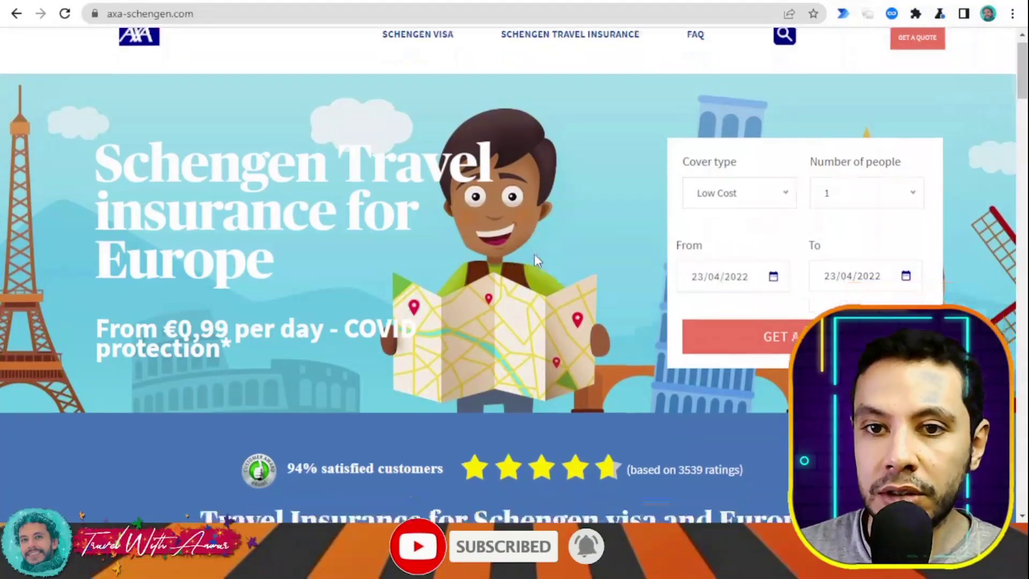
pyautogui.scroll(-5, 923, 296)
pyautogui.scroll(-3, 923, 297)
pyautogui.scroll(3, 298, 149)
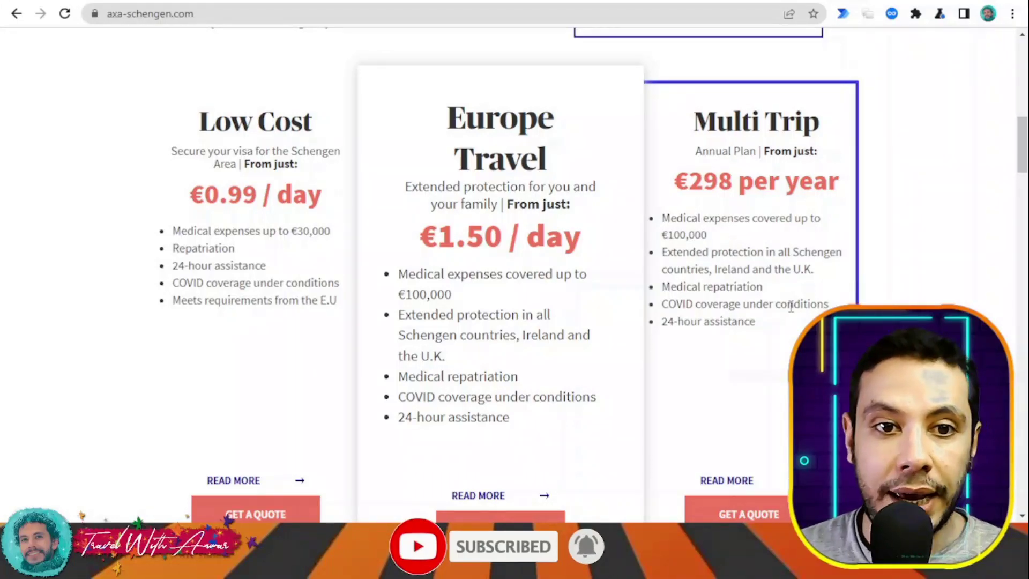
pyautogui.scroll(15, 756, 227)
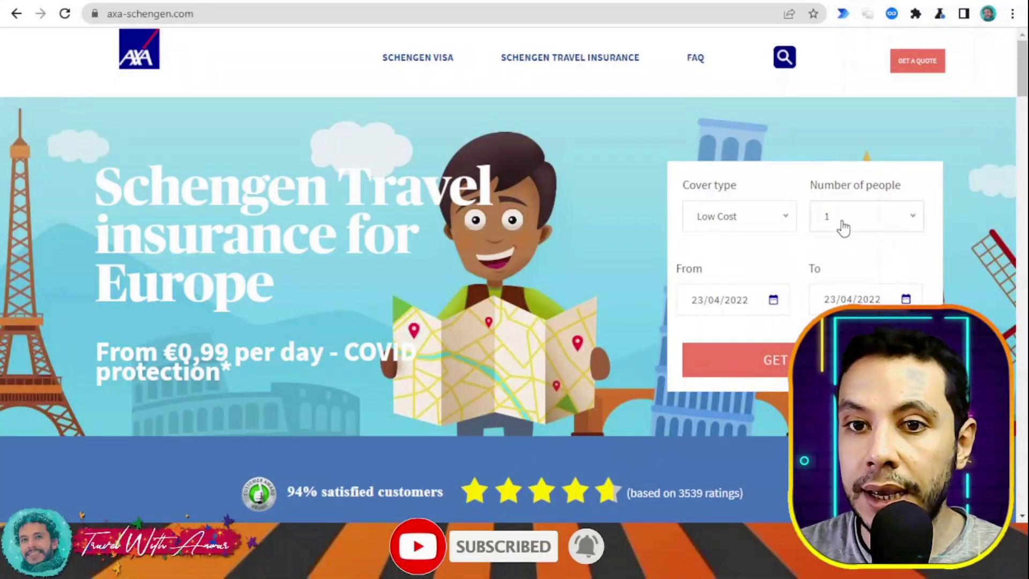
# Set the cover dates from 1 May 2022 to 31 May 2022.
pyautogui.click(734, 300)
pyautogui.click(733, 335)
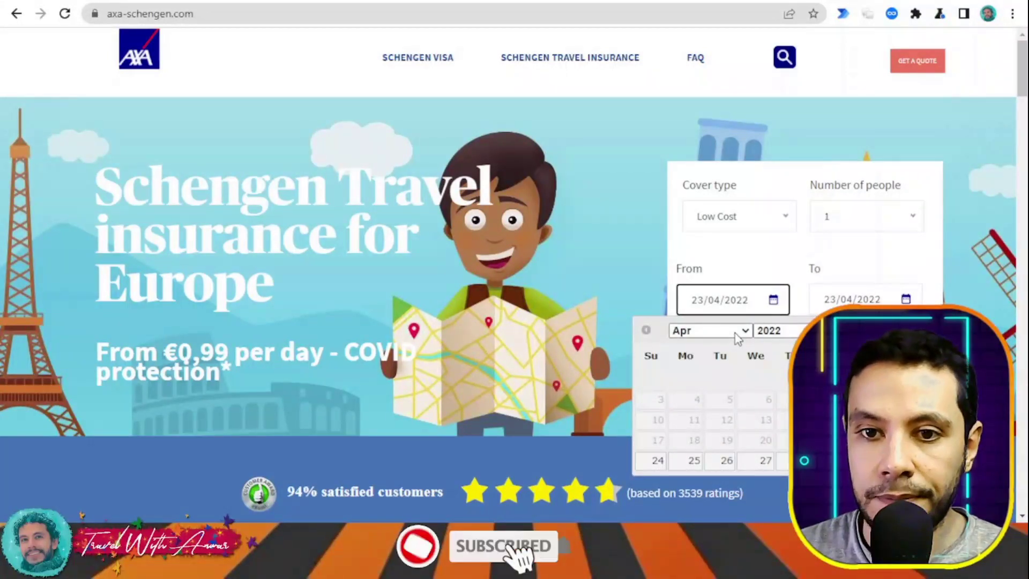
pyautogui.click(709, 360)
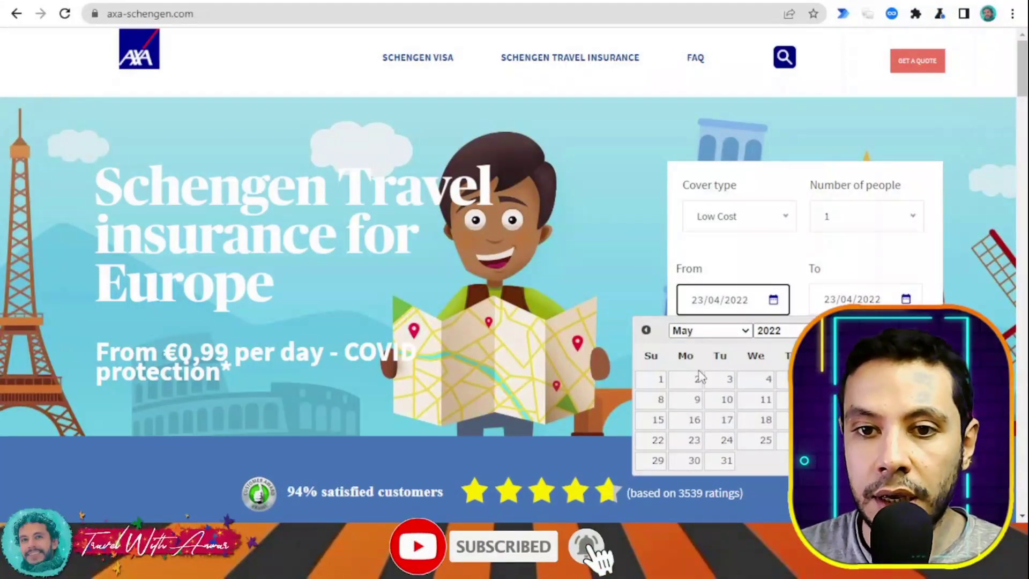
pyautogui.click(658, 379)
pyautogui.click(872, 297)
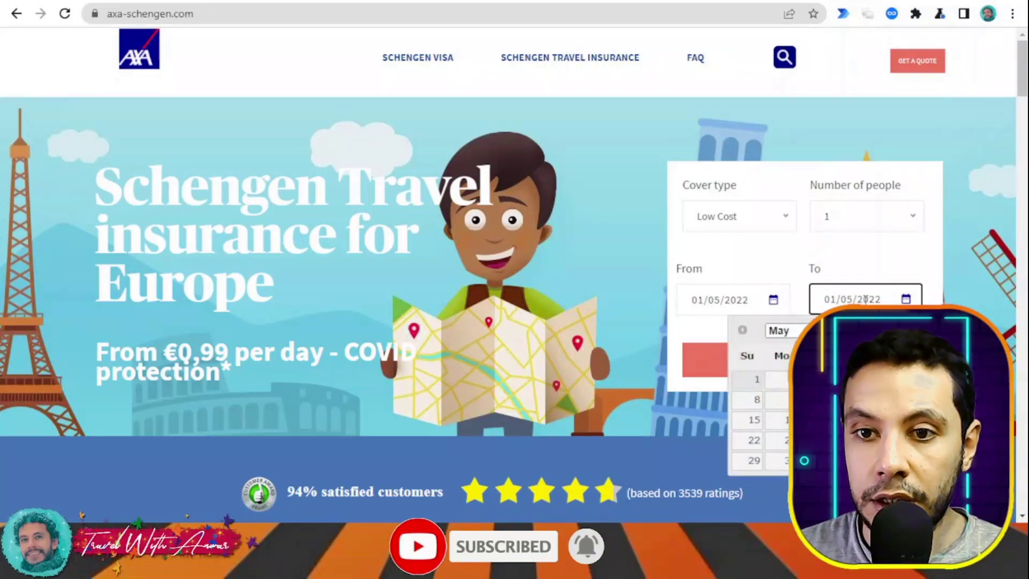
pyautogui.click(815, 460)
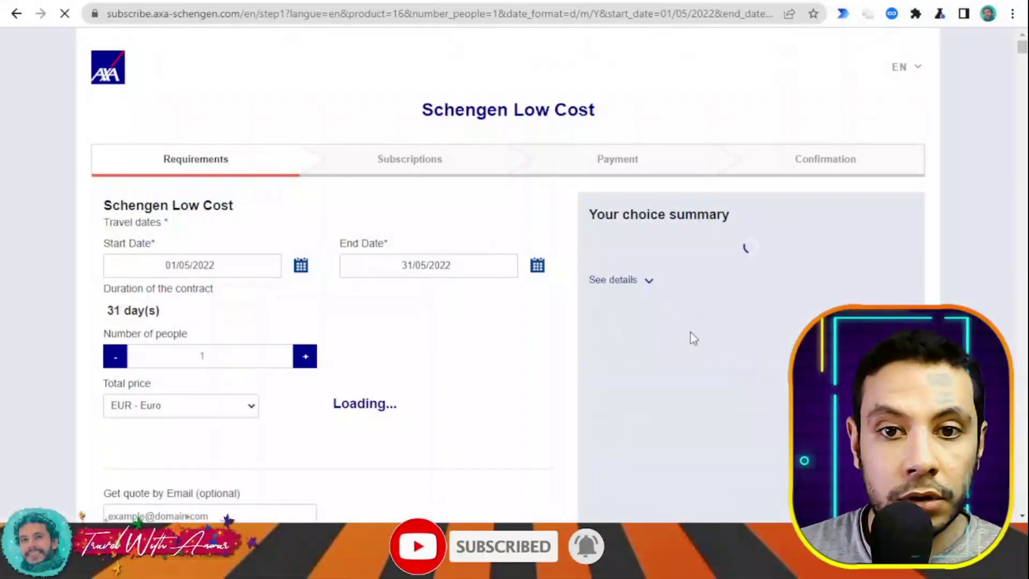
# Review the €56.00 total of the Low Cost quote for 31 days.
pyautogui.scroll(-1, 501, 324)
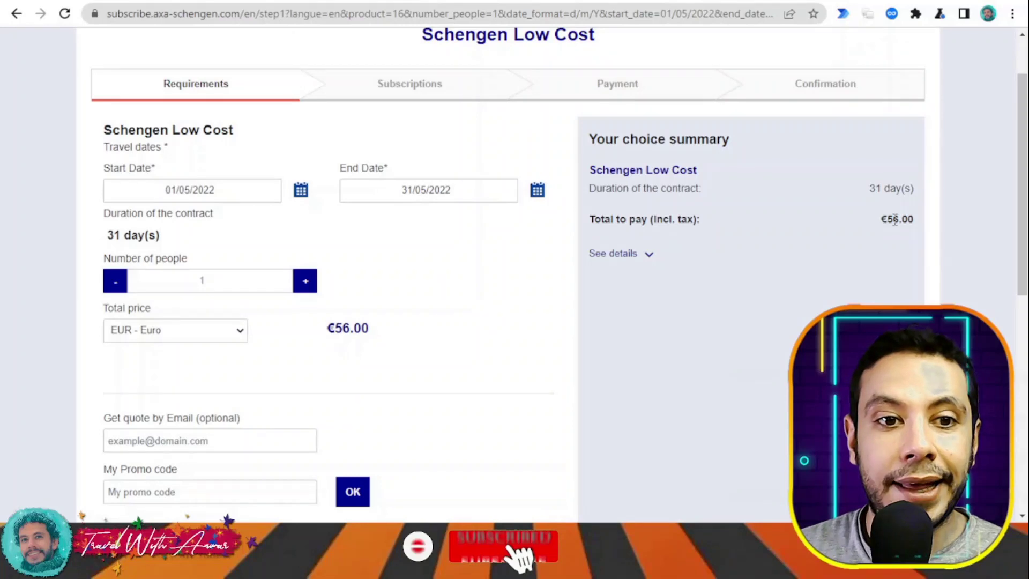
pyautogui.scroll(1, 608, 291)
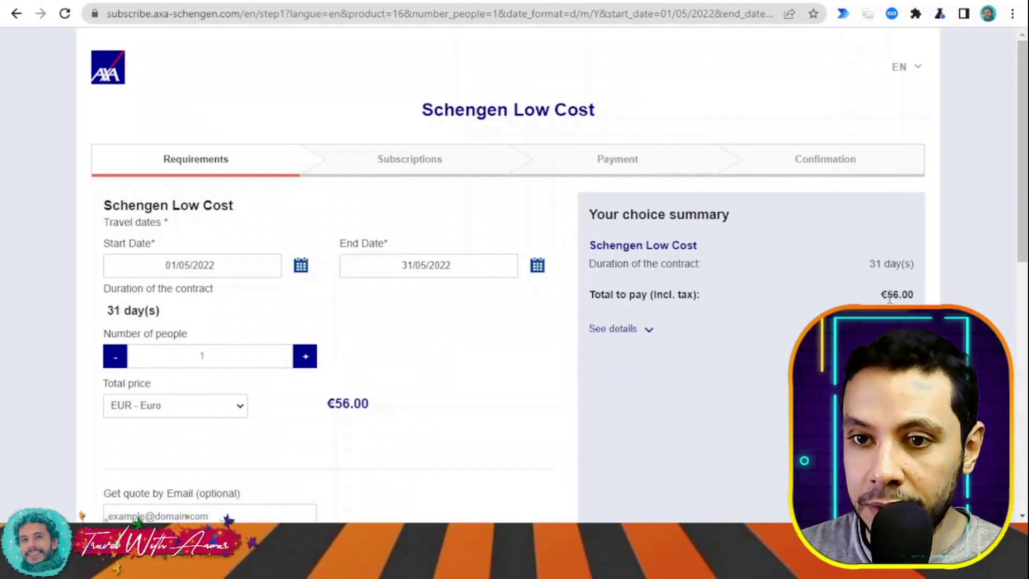
pyautogui.moveTo(889, 298); pyautogui.dragTo(899, 299)
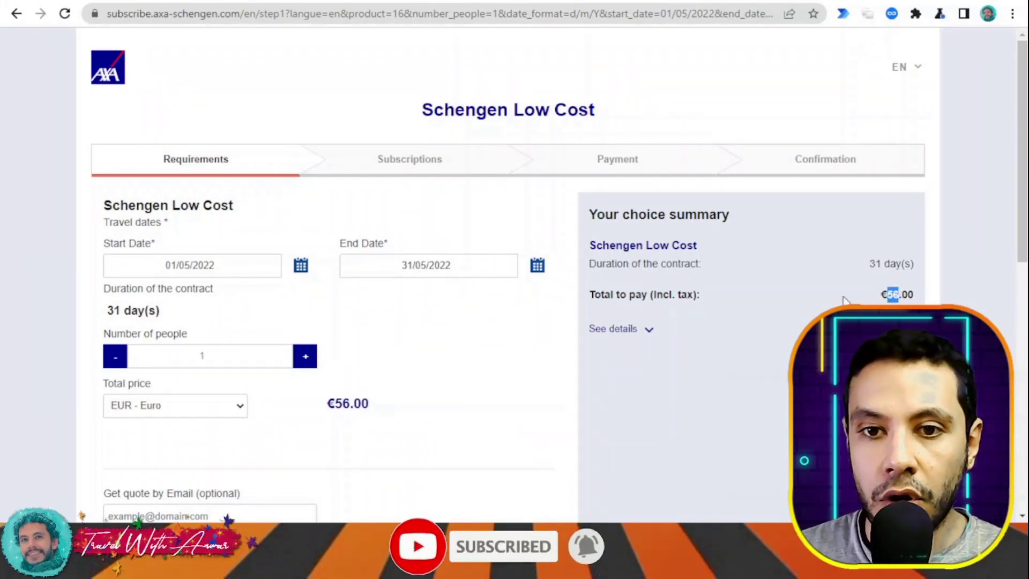
pyautogui.scroll(-4, 841, 294)
pyautogui.scroll(-1, 623, 246)
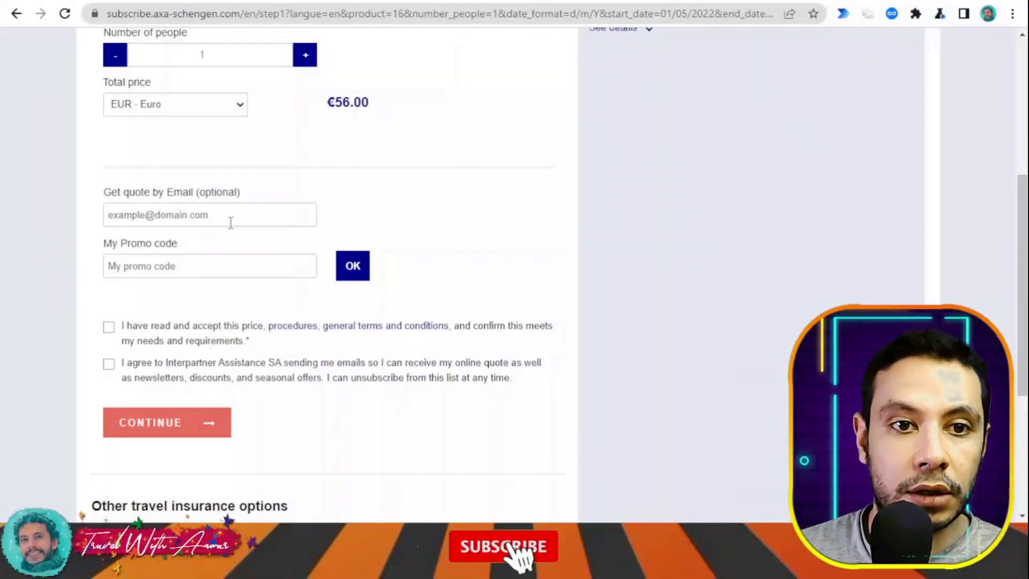
pyautogui.scroll(1, 230, 223)
pyautogui.scroll(2, 543, 251)
pyautogui.scroll(-4, 542, 249)
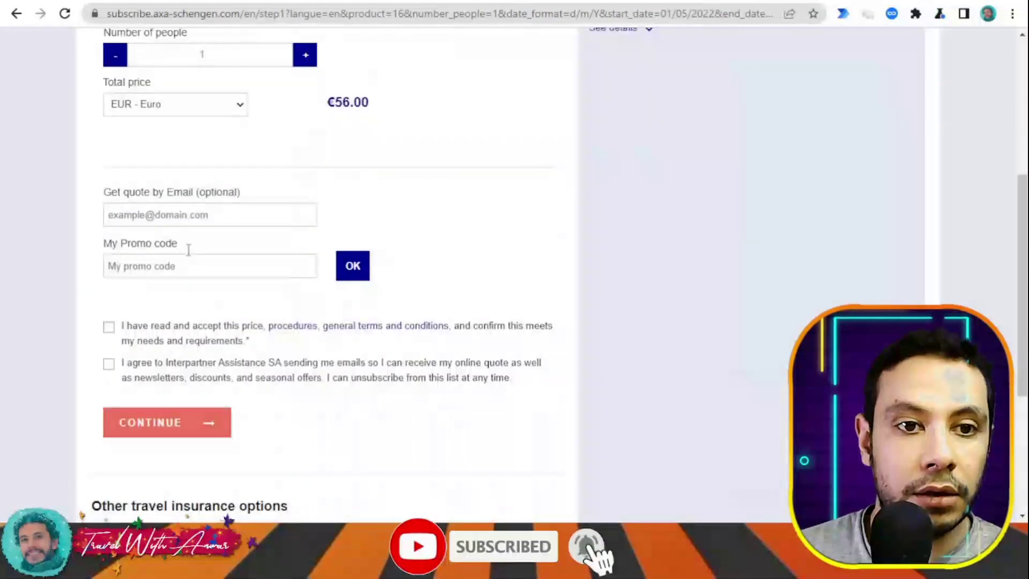
# Accept the price and general terms and the email consent, then continue to Subscriptions.
pyautogui.click(109, 328)
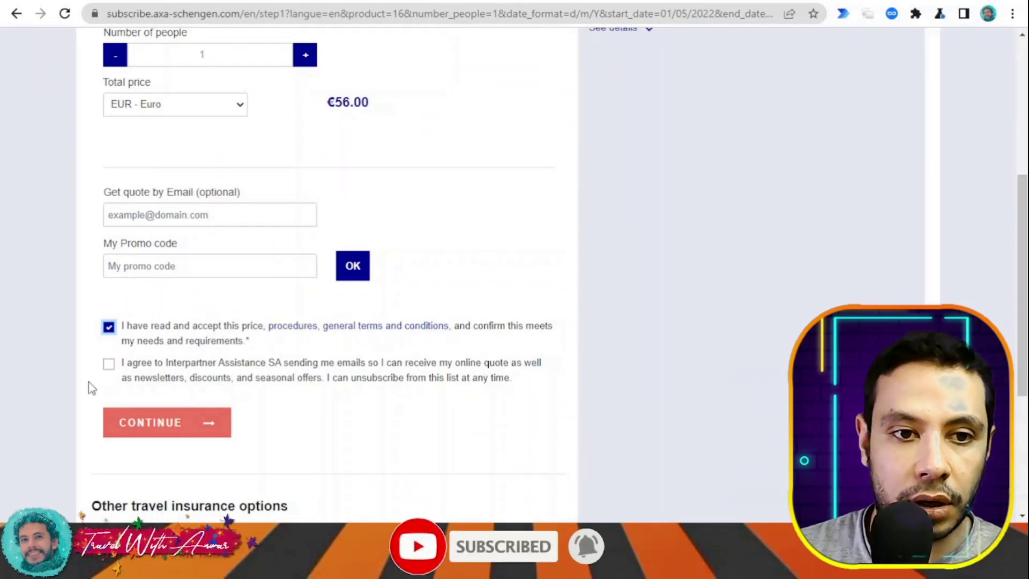
pyautogui.click(109, 369)
pyautogui.scroll(-2, 326, 377)
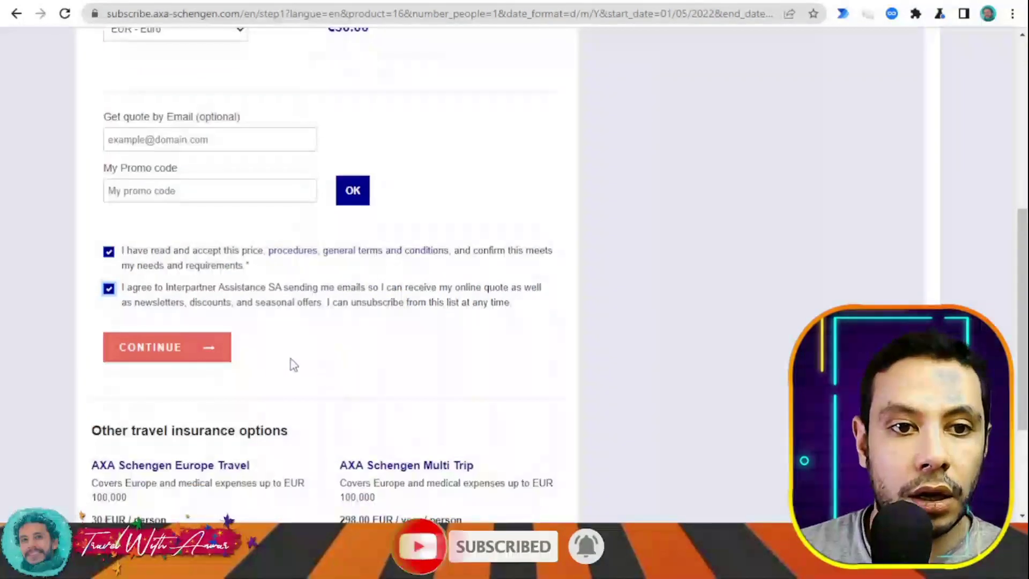
pyautogui.click(197, 358)
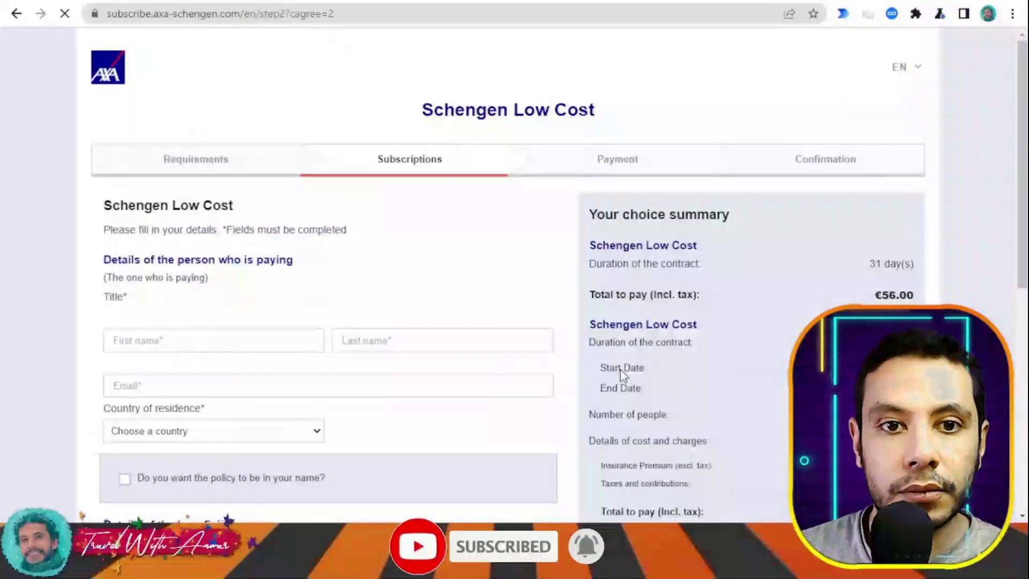
pyautogui.scroll(-5, 499, 332)
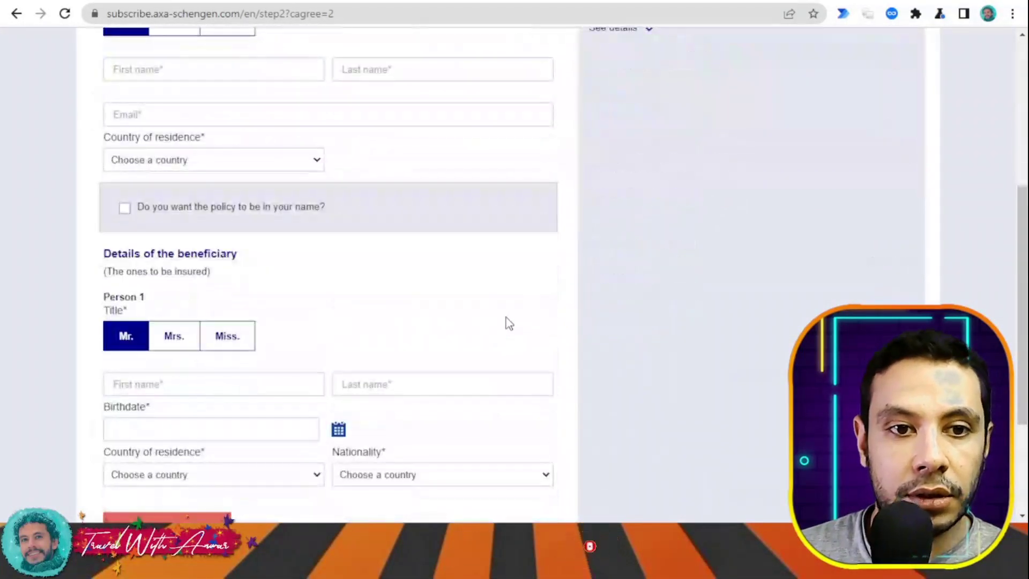
pyautogui.scroll(5, 507, 322)
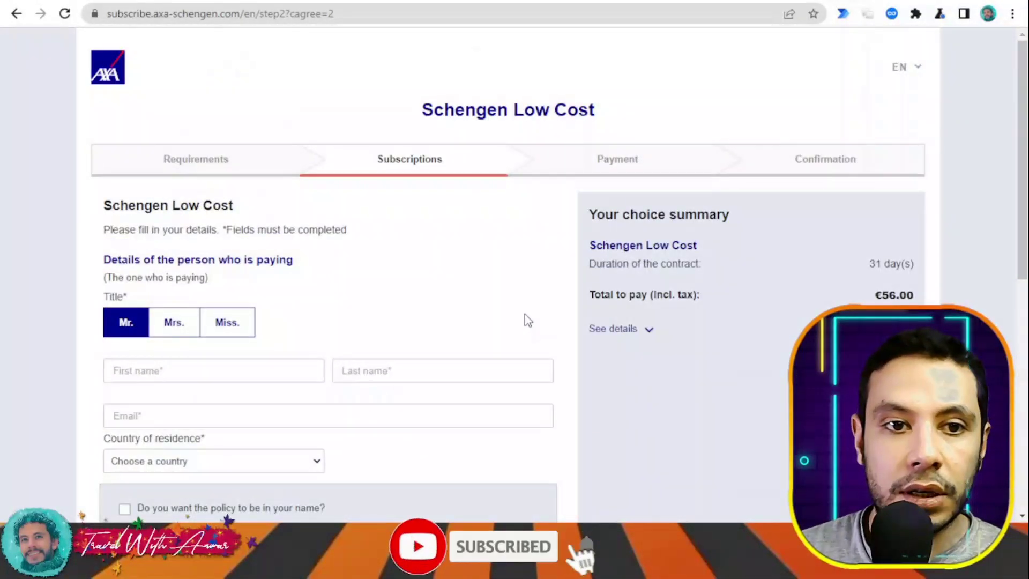
pyautogui.scroll(-3, 525, 322)
pyautogui.scroll(-4, 336, 222)
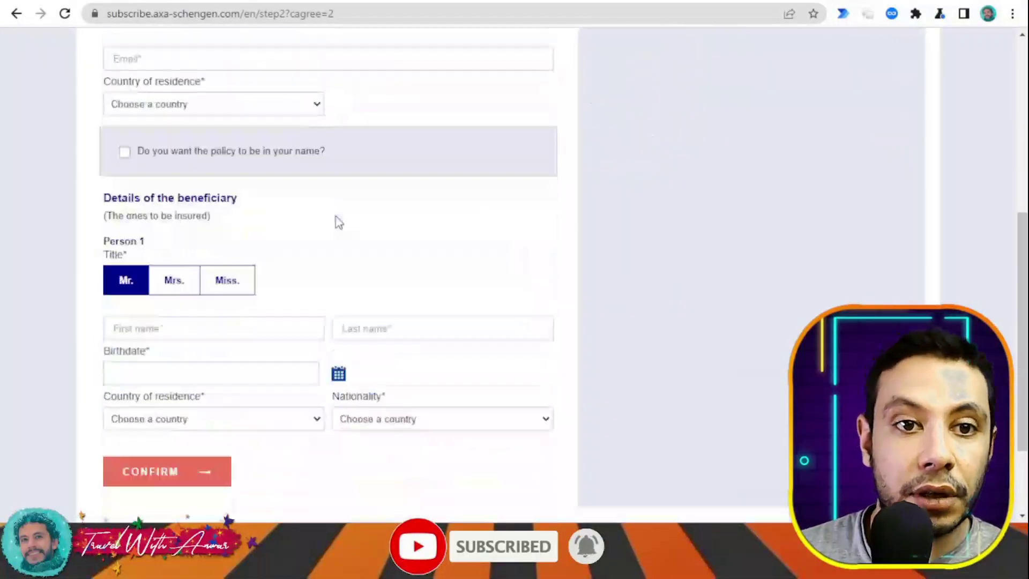
pyautogui.scroll(4, 335, 220)
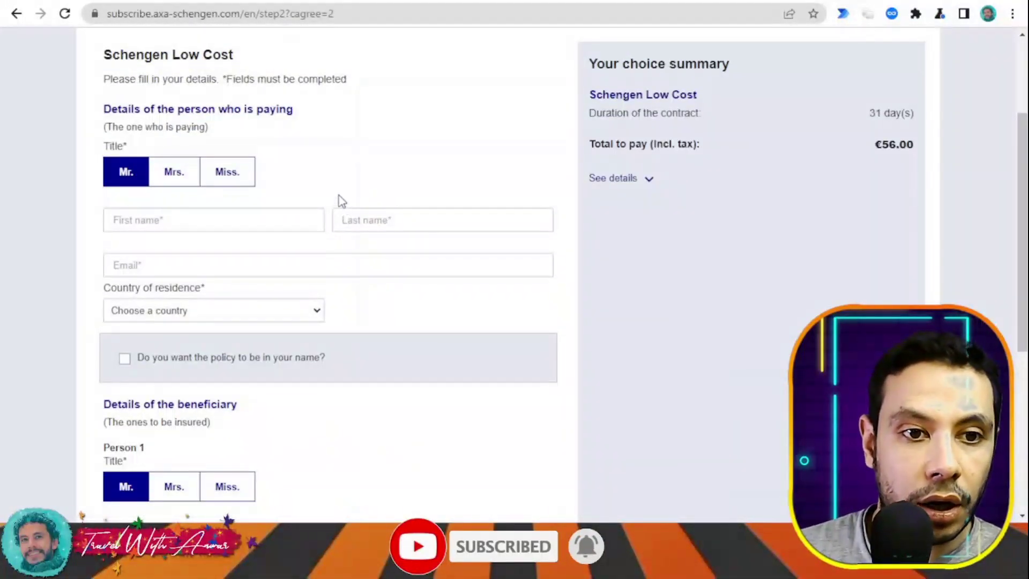
pyautogui.scroll(-6, 388, 264)
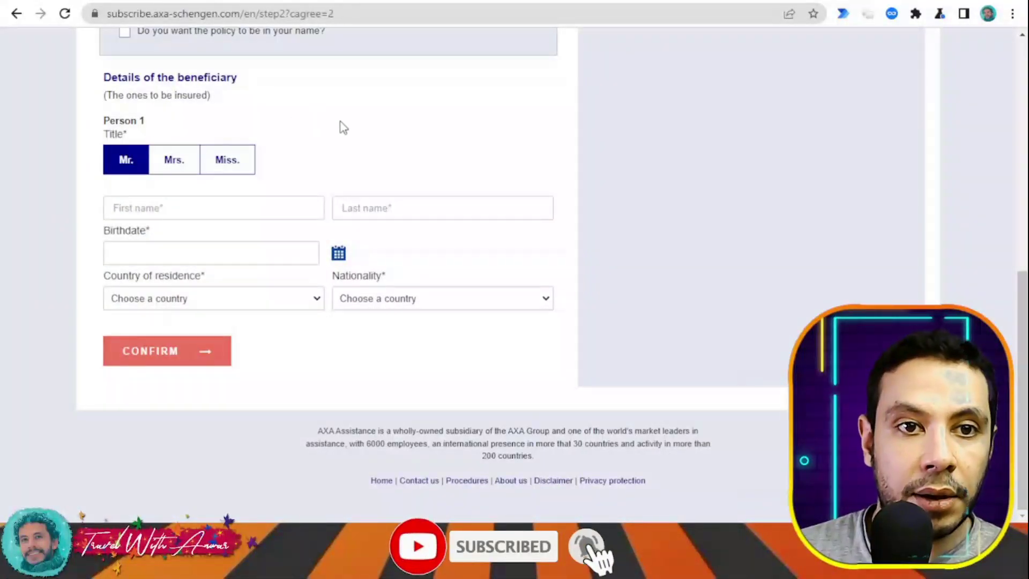
pyautogui.scroll(8, 465, 294)
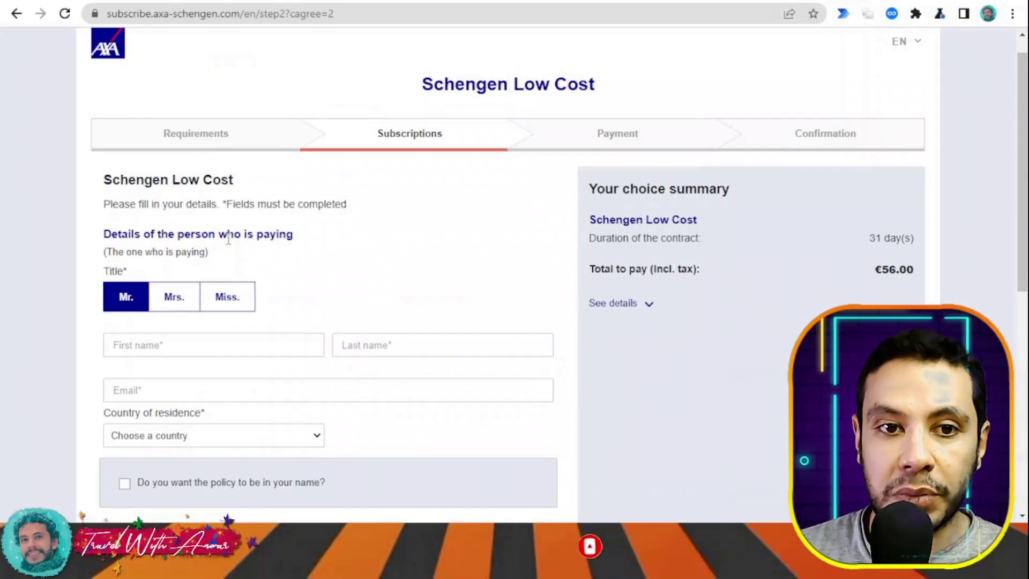
pyautogui.scroll(-5, 228, 239)
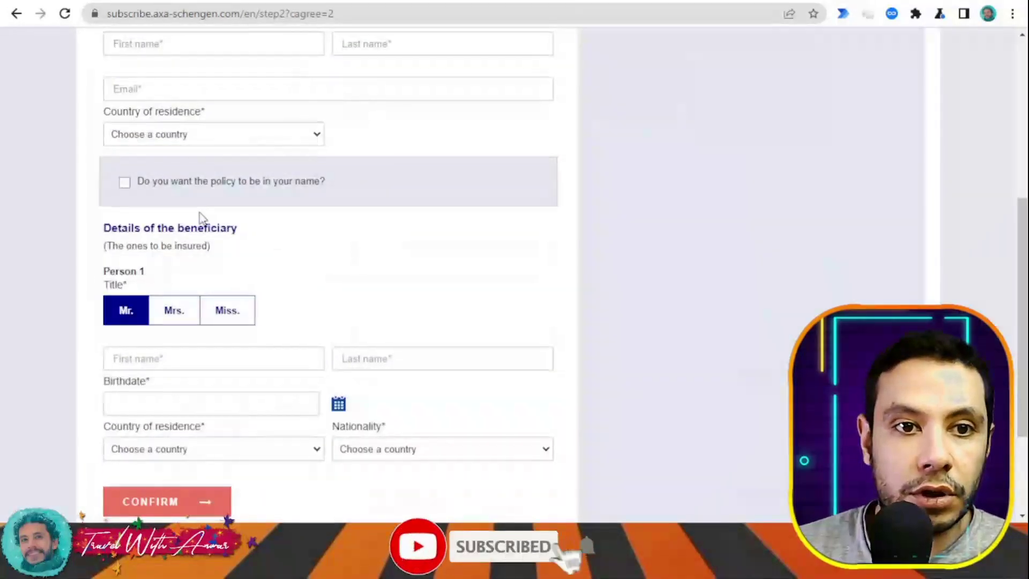
pyautogui.scroll(6, 324, 234)
pyautogui.scroll(-4, 325, 231)
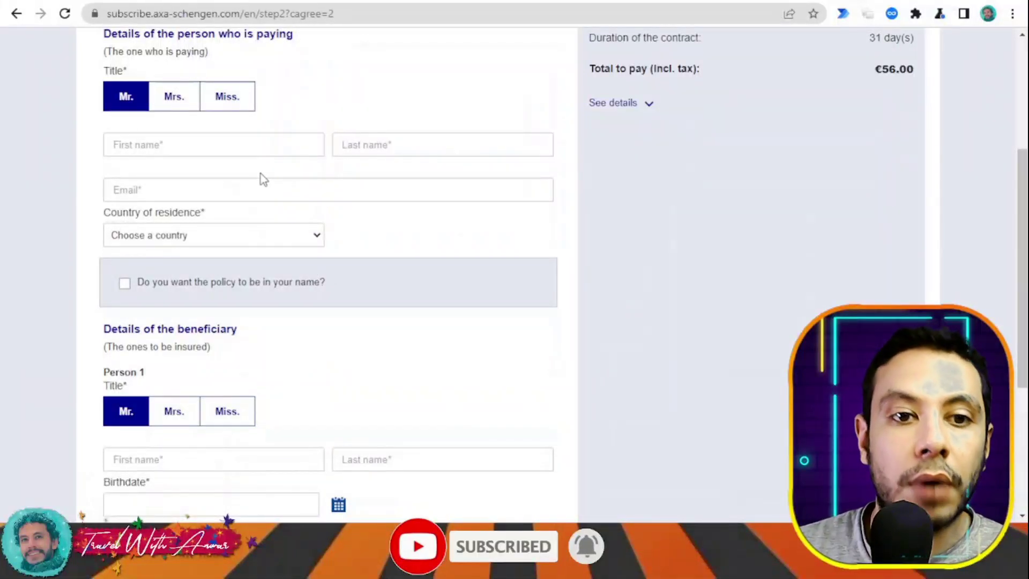
pyautogui.scroll(-3, 281, 253)
pyautogui.scroll(-2, 341, 336)
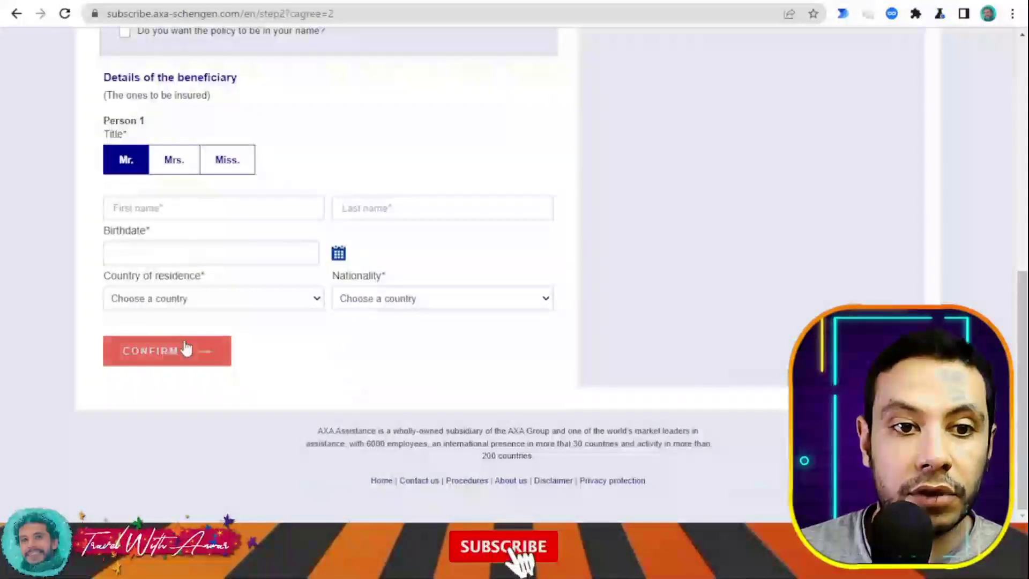
pyautogui.scroll(10, 452, 378)
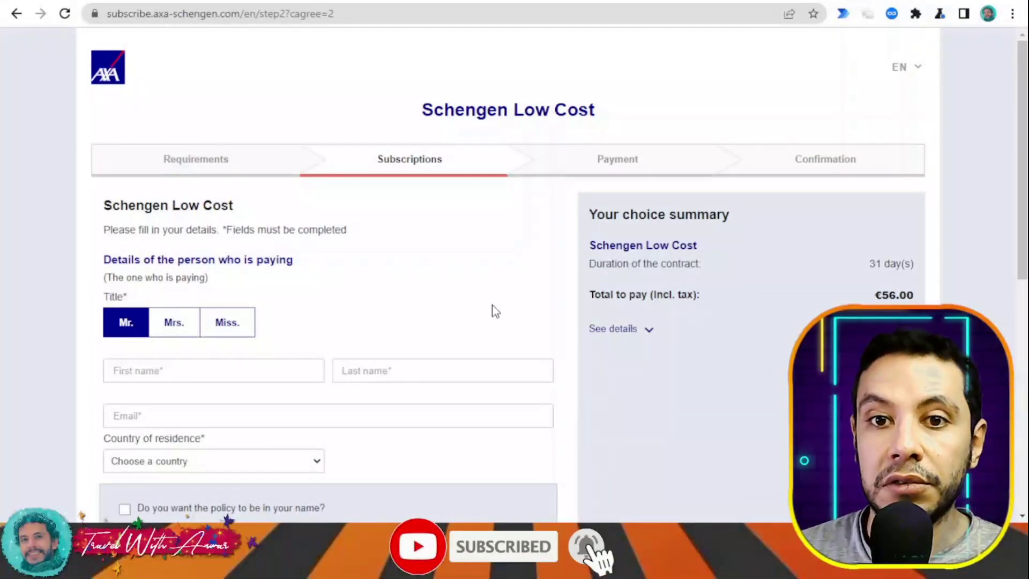